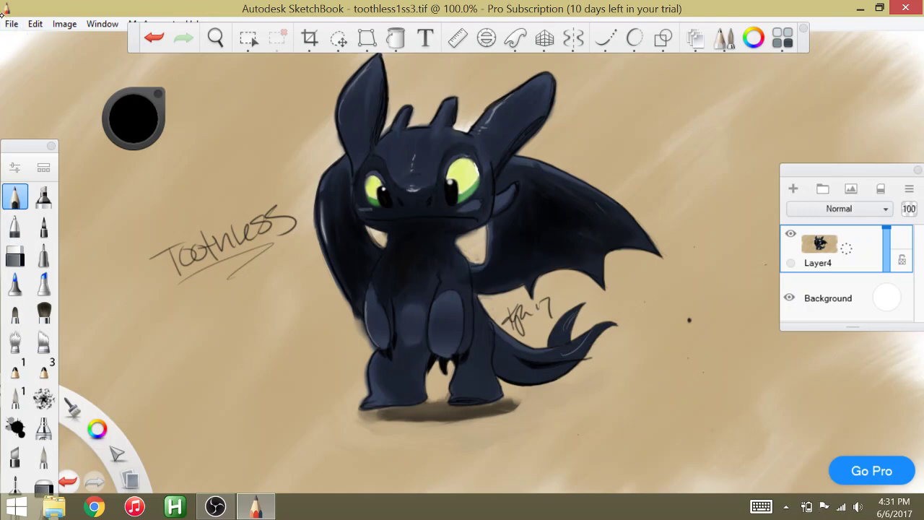
# Create a new blank canvas, discarding the unsaved changes to the Toothless drawing
pyautogui.click(11, 24)
pyautogui.click(58, 41)
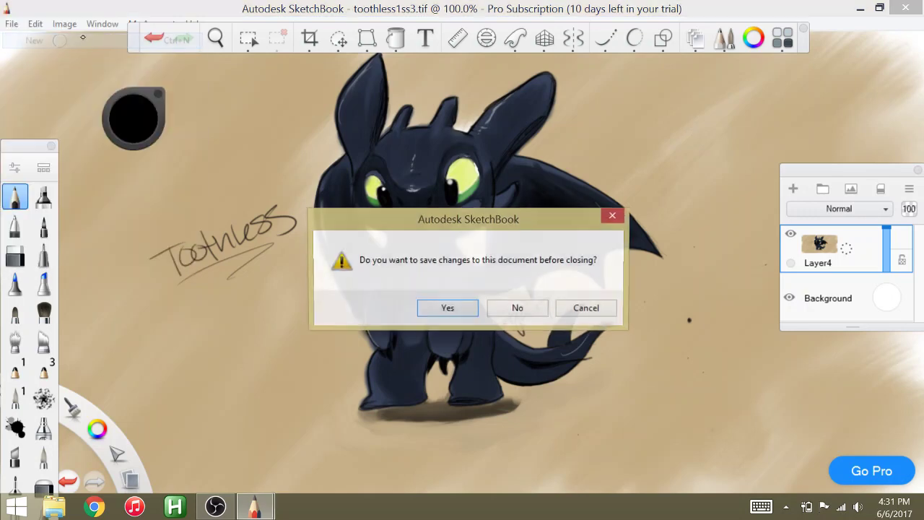
pyautogui.click(516, 307)
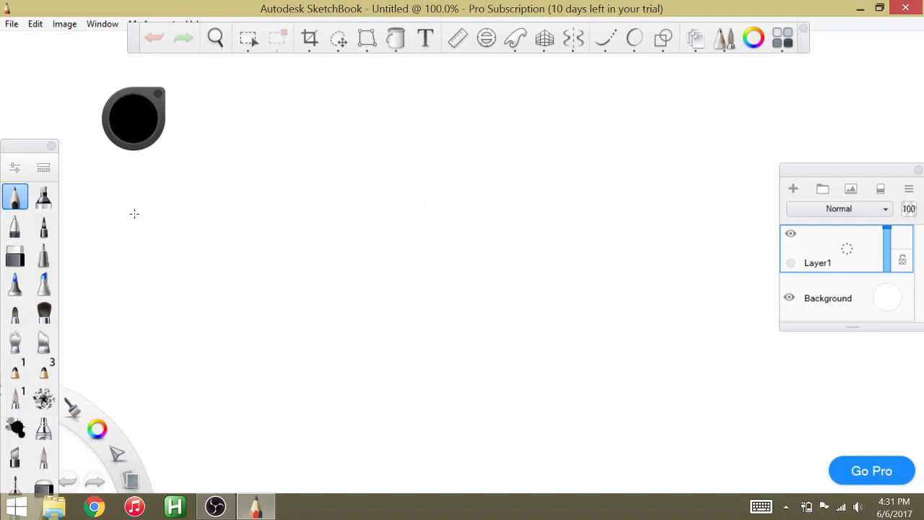
# Handwrite "Insta-" followed by the artist's handle on a slant near the canvas's upper left
pyautogui.moveTo(117, 230)
pyautogui.mouseDown()
pyautogui.moveTo(128, 250)
pyautogui.moveTo(145, 222)
pyautogui.moveTo(168, 230)
pyautogui.mouseUp()
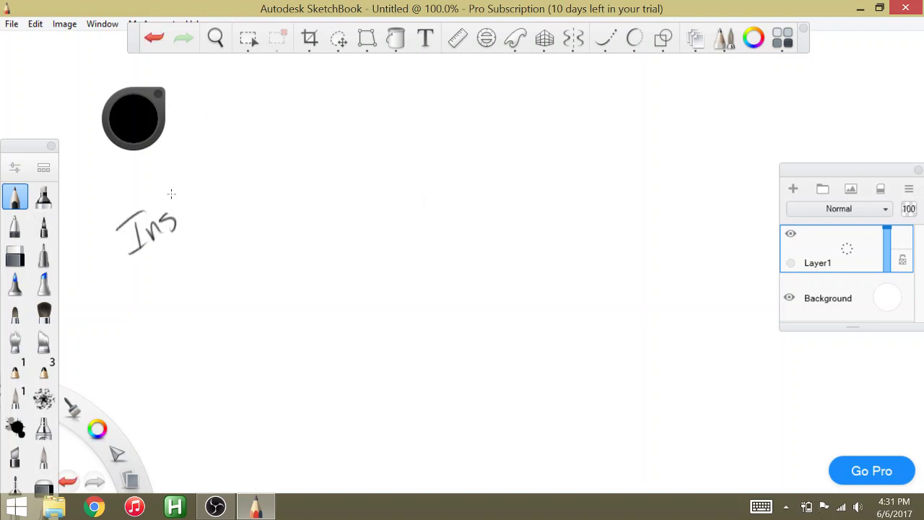
pyautogui.moveTo(171, 194); pyautogui.dragTo(178, 223)
pyautogui.moveTo(169, 210)
pyautogui.mouseDown()
pyautogui.moveTo(192, 210)
pyautogui.moveTo(208, 192)
pyautogui.moveTo(229, 211)
pyautogui.moveTo(310, 125)
pyautogui.mouseUp()
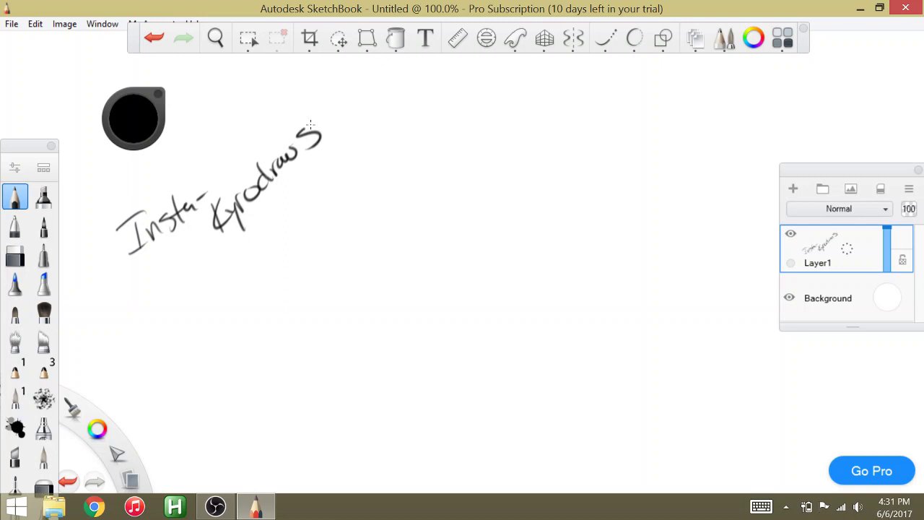
# Select the handwritten signature with a rectangle and scale it down to about two-thirds of its size
pyautogui.click(248, 37)
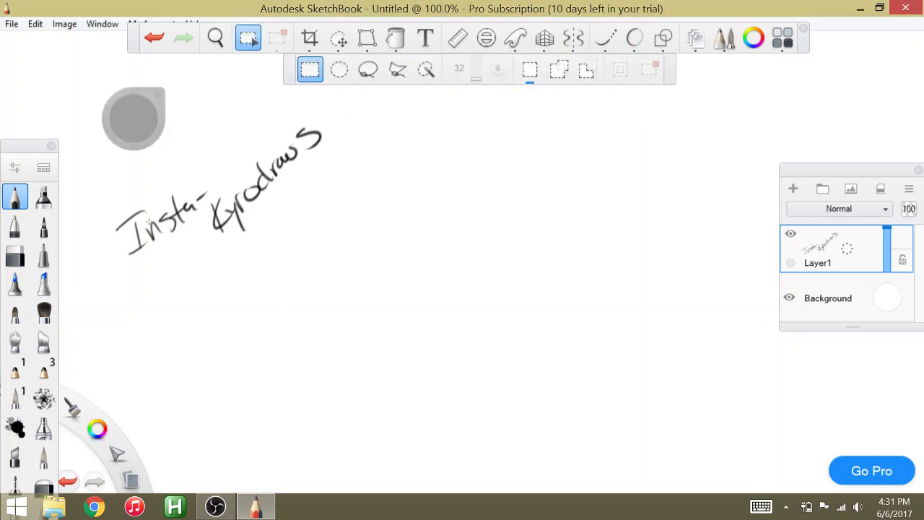
pyautogui.moveTo(84, 207); pyautogui.dragTo(365, 264)
pyautogui.click(239, 256)
pyautogui.moveTo(79, 118); pyautogui.dragTo(394, 281)
pyautogui.click(339, 37)
pyautogui.click(493, 203)
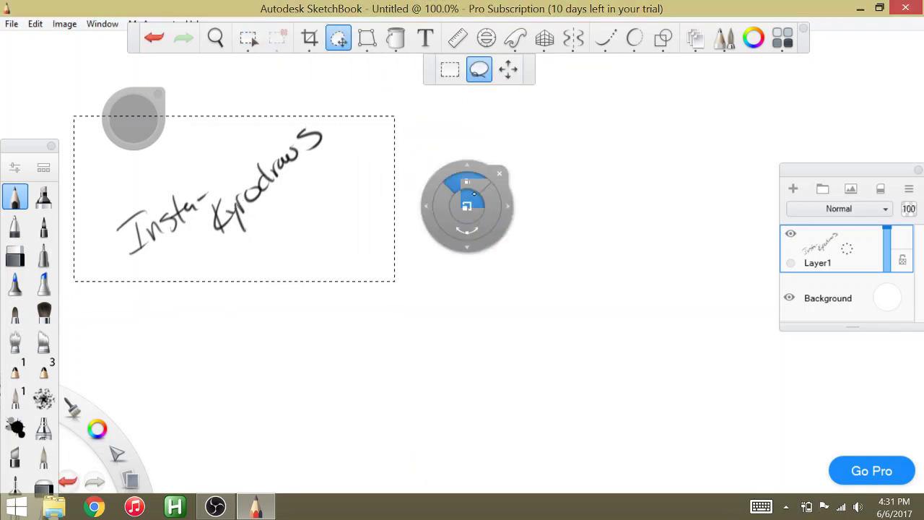
pyautogui.moveTo(467, 205); pyautogui.dragTo(417, 208)
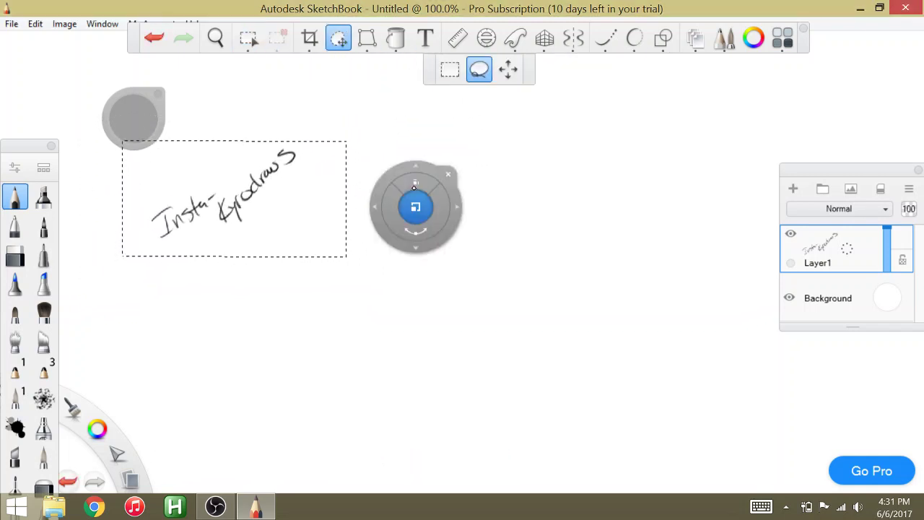
pyautogui.click(485, 168)
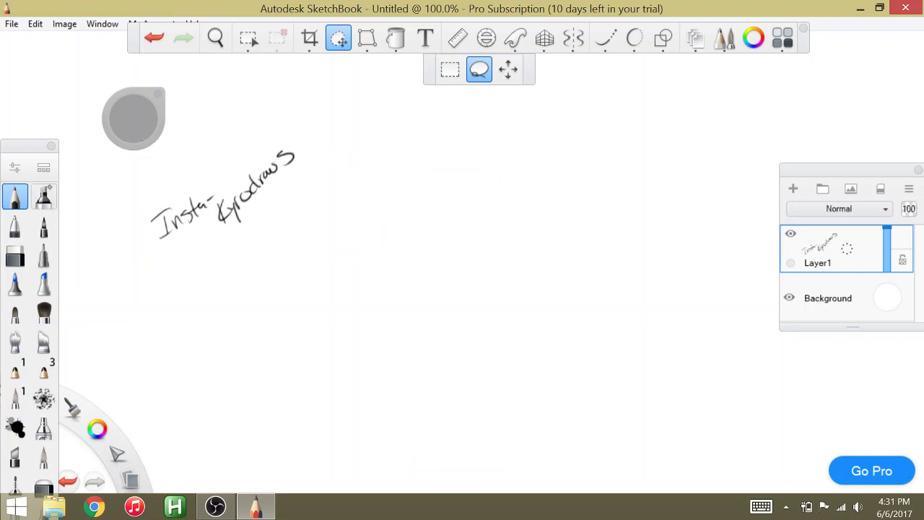
# With the Pencil, underline the signature and sketch a loose tilted oval for the head, darkening its left edge
pyautogui.click(15, 196)
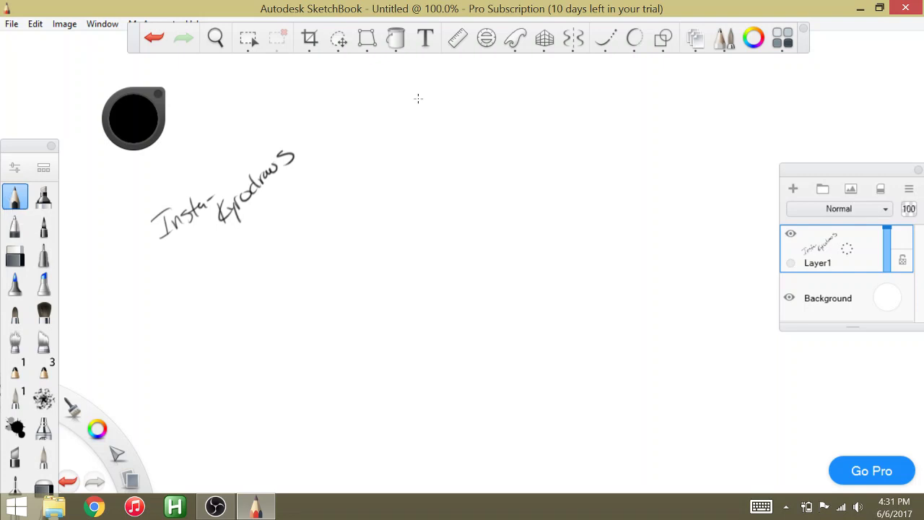
pyautogui.moveTo(223, 221); pyautogui.dragTo(308, 167)
pyautogui.moveTo(487, 136)
pyautogui.mouseDown()
pyautogui.moveTo(550, 157)
pyautogui.moveTo(440, 274)
pyautogui.moveTo(469, 177)
pyautogui.mouseUp()
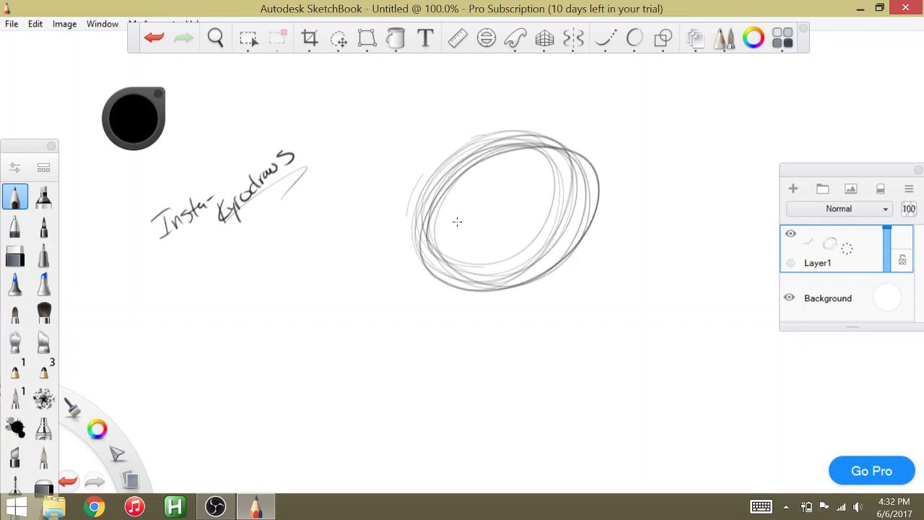
pyautogui.moveTo(430, 219)
pyautogui.mouseDown()
pyautogui.moveTo(455, 168)
pyautogui.moveTo(430, 208)
pyautogui.moveTo(452, 171)
pyautogui.moveTo(441, 177)
pyautogui.moveTo(475, 152)
pyautogui.moveTo(445, 171)
pyautogui.moveTo(463, 157)
pyautogui.mouseUp()
pyautogui.moveTo(427, 205)
pyautogui.mouseDown()
pyautogui.moveTo(433, 272)
pyautogui.moveTo(428, 189)
pyautogui.mouseUp()
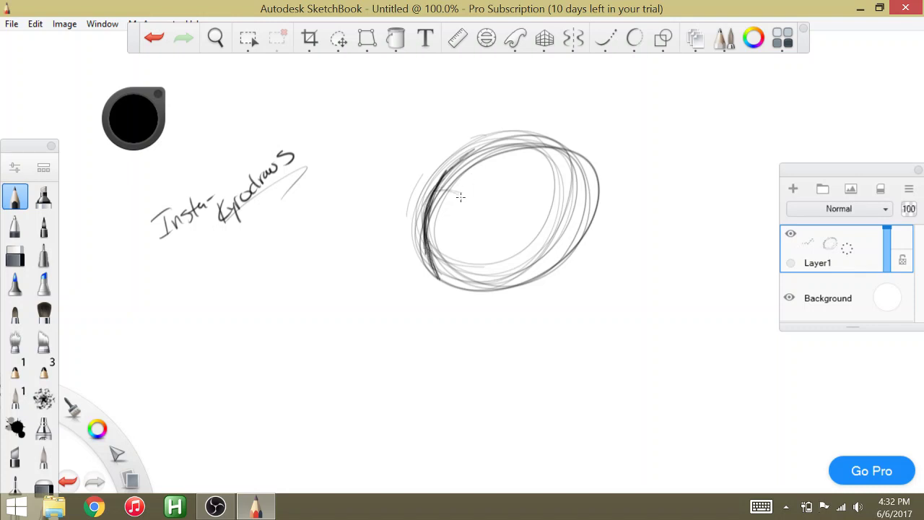
# Sketch the curved brow and snout line, both nostrils, the two eye outlines and the right cheek edge
pyautogui.moveTo(452, 192)
pyautogui.mouseDown()
pyautogui.moveTo(480, 235)
pyautogui.moveTo(475, 207)
pyautogui.moveTo(465, 206)
pyautogui.moveTo(473, 221)
pyautogui.moveTo(511, 226)
pyautogui.mouseUp()
pyautogui.moveTo(526, 212)
pyautogui.mouseDown()
pyautogui.moveTo(550, 166)
pyautogui.moveTo(580, 177)
pyautogui.moveTo(532, 198)
pyautogui.moveTo(525, 214)
pyautogui.moveTo(542, 175)
pyautogui.moveTo(528, 207)
pyautogui.moveTo(499, 230)
pyautogui.moveTo(557, 167)
pyautogui.mouseUp()
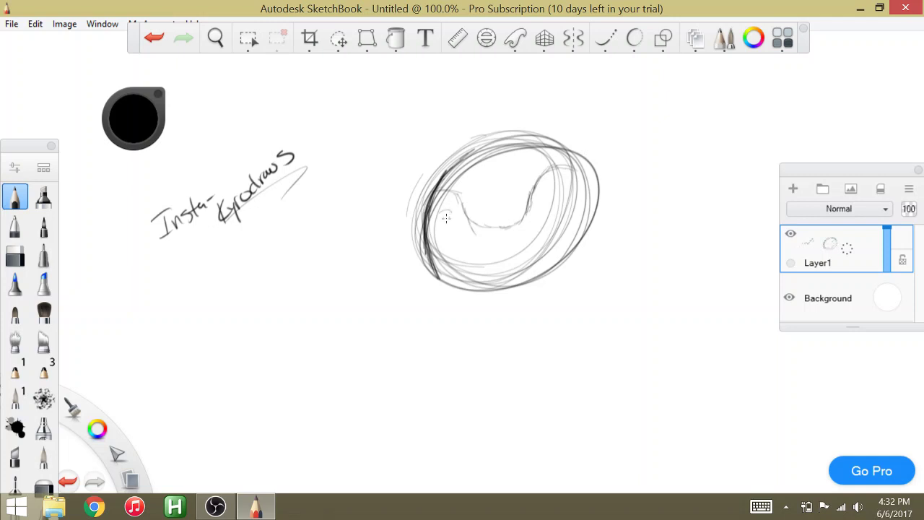
pyautogui.moveTo(446, 217)
pyautogui.mouseDown()
pyautogui.moveTo(438, 215)
pyautogui.moveTo(435, 236)
pyautogui.mouseUp()
pyautogui.moveTo(437, 227)
pyautogui.mouseDown()
pyautogui.moveTo(454, 244)
pyautogui.moveTo(461, 228)
pyautogui.moveTo(460, 245)
pyautogui.moveTo(446, 244)
pyautogui.moveTo(465, 239)
pyautogui.mouseUp()
pyautogui.moveTo(542, 201)
pyautogui.mouseDown()
pyautogui.moveTo(570, 184)
pyautogui.moveTo(551, 184)
pyautogui.moveTo(575, 186)
pyautogui.moveTo(561, 179)
pyautogui.moveTo(578, 199)
pyautogui.moveTo(563, 231)
pyautogui.moveTo(554, 233)
pyautogui.moveTo(571, 223)
pyautogui.moveTo(577, 197)
pyautogui.moveTo(560, 231)
pyautogui.moveTo(542, 214)
pyautogui.moveTo(544, 198)
pyautogui.moveTo(543, 222)
pyautogui.moveTo(546, 188)
pyautogui.mouseUp()
pyautogui.moveTo(541, 202)
pyautogui.mouseDown()
pyautogui.moveTo(566, 228)
pyautogui.moveTo(552, 235)
pyautogui.moveTo(577, 196)
pyautogui.mouseUp()
pyautogui.moveTo(589, 185)
pyautogui.mouseDown()
pyautogui.moveTo(586, 273)
pyautogui.moveTo(591, 227)
pyautogui.mouseUp()
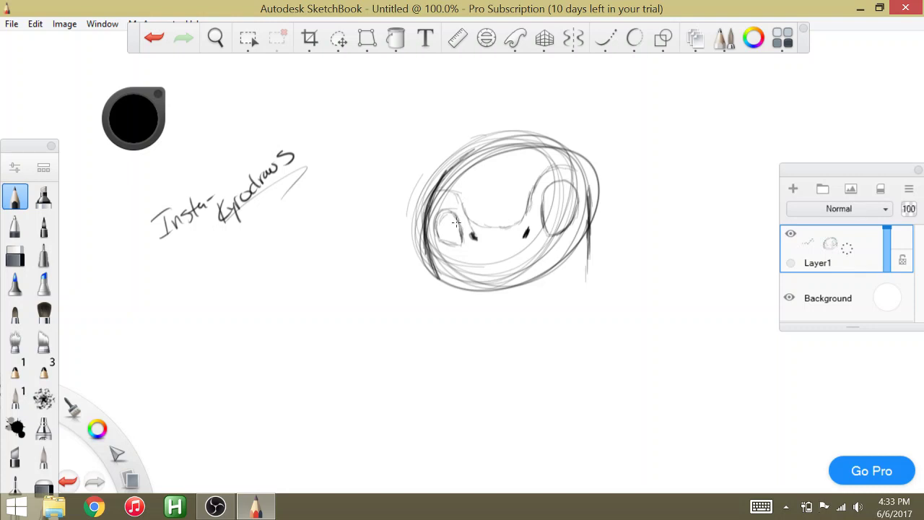
# Outline the pupils inside both eyes and reinforce the left eye's contour
pyautogui.moveTo(454, 220); pyautogui.dragTo(452, 249)
pyautogui.moveTo(557, 229)
pyautogui.mouseDown()
pyautogui.moveTo(547, 202)
pyautogui.moveTo(556, 225)
pyautogui.moveTo(569, 210)
pyautogui.mouseUp()
pyautogui.moveTo(438, 230); pyautogui.dragTo(442, 212)
pyautogui.moveTo(434, 229)
pyautogui.mouseDown()
pyautogui.moveTo(450, 214)
pyautogui.moveTo(461, 242)
pyautogui.moveTo(459, 233)
pyautogui.moveTo(437, 236)
pyautogui.moveTo(466, 240)
pyautogui.mouseUp()
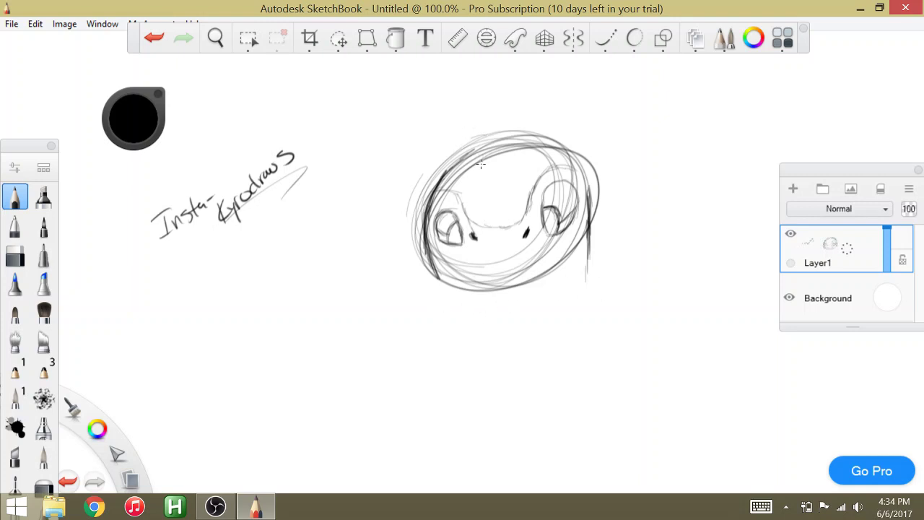
# Darken the top of the head outline and sketch two short horns on it
pyautogui.moveTo(442, 179)
pyautogui.mouseDown()
pyautogui.moveTo(482, 153)
pyautogui.moveTo(461, 154)
pyautogui.moveTo(448, 171)
pyautogui.moveTo(476, 139)
pyautogui.moveTo(465, 158)
pyautogui.moveTo(475, 139)
pyautogui.mouseUp()
pyautogui.moveTo(463, 142)
pyautogui.mouseDown()
pyautogui.moveTo(497, 145)
pyautogui.moveTo(472, 155)
pyautogui.moveTo(498, 147)
pyautogui.moveTo(506, 121)
pyautogui.moveTo(521, 117)
pyautogui.moveTo(517, 143)
pyautogui.moveTo(521, 117)
pyautogui.moveTo(523, 136)
pyautogui.moveTo(560, 145)
pyautogui.moveTo(521, 141)
pyautogui.moveTo(562, 149)
pyautogui.mouseUp()
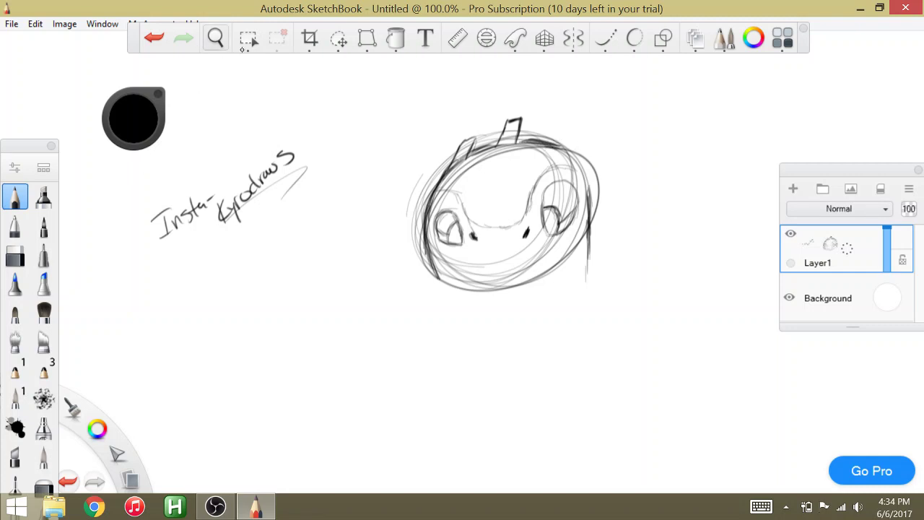
# Select the area around the right eye and nostril and move it slightly inward toward the face's centre
pyautogui.click(248, 37)
pyautogui.moveTo(516, 171); pyautogui.dragTo(591, 256)
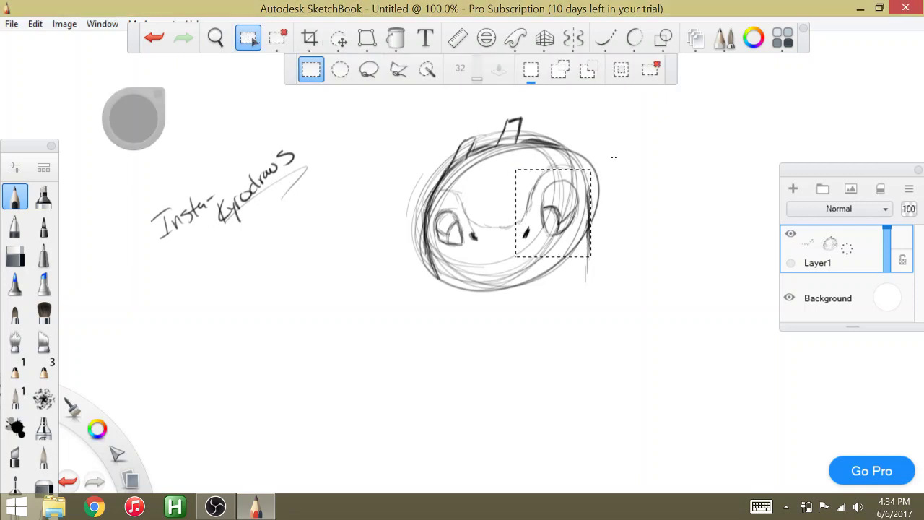
pyautogui.click(349, 34)
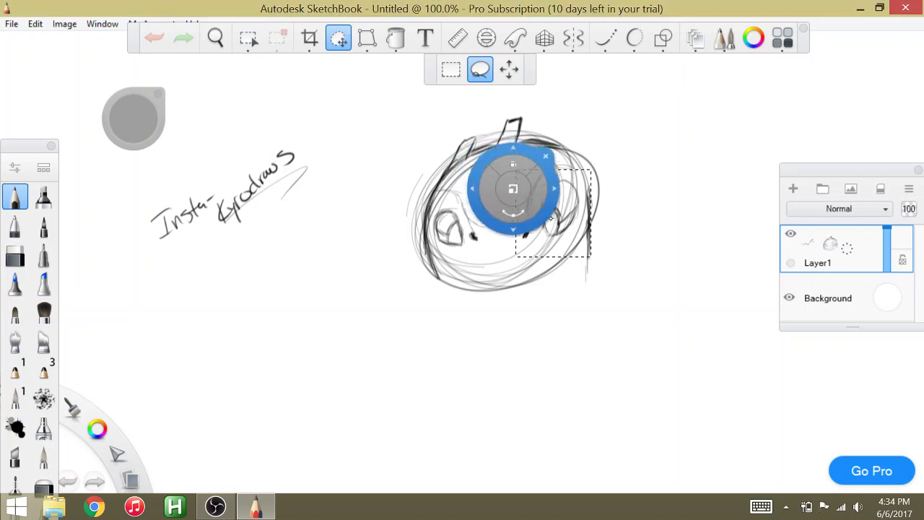
pyautogui.moveTo(548, 213); pyautogui.dragTo(567, 194)
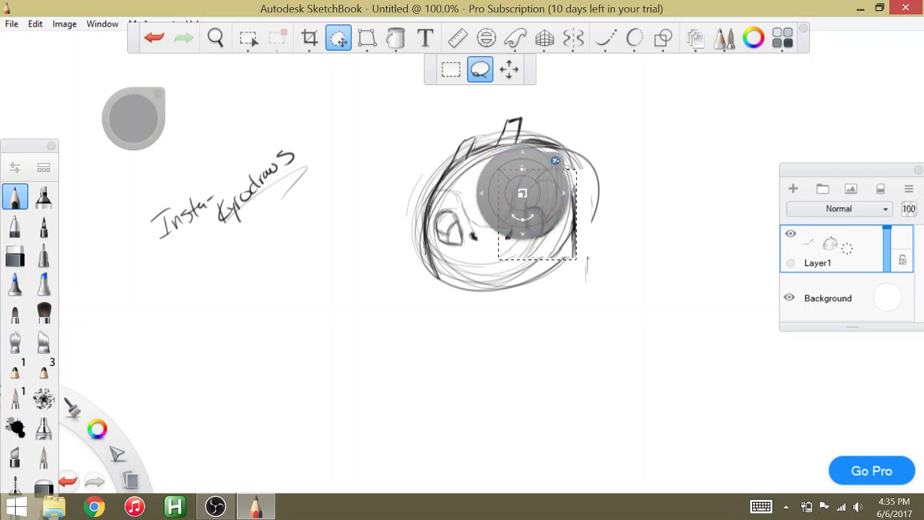
pyautogui.click(564, 160)
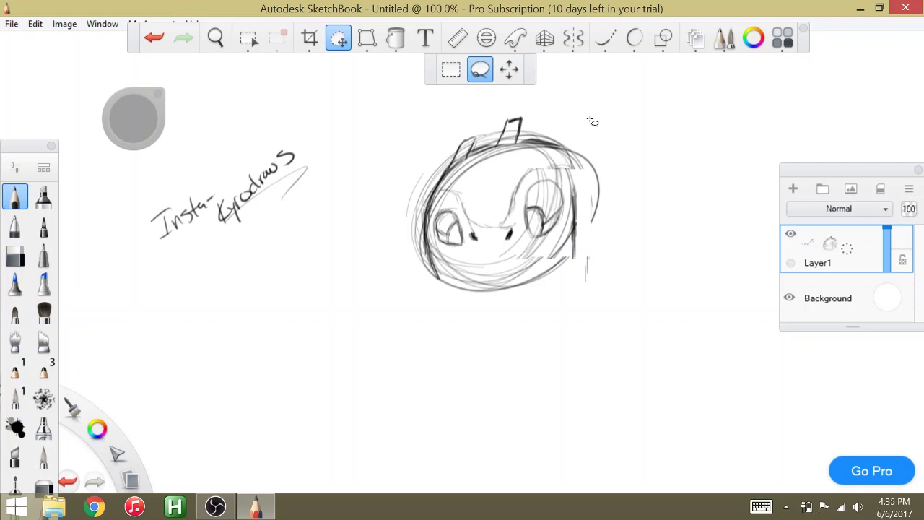
# Erase the overlapping construction lines along the right side of the head
pyautogui.click(15, 196)
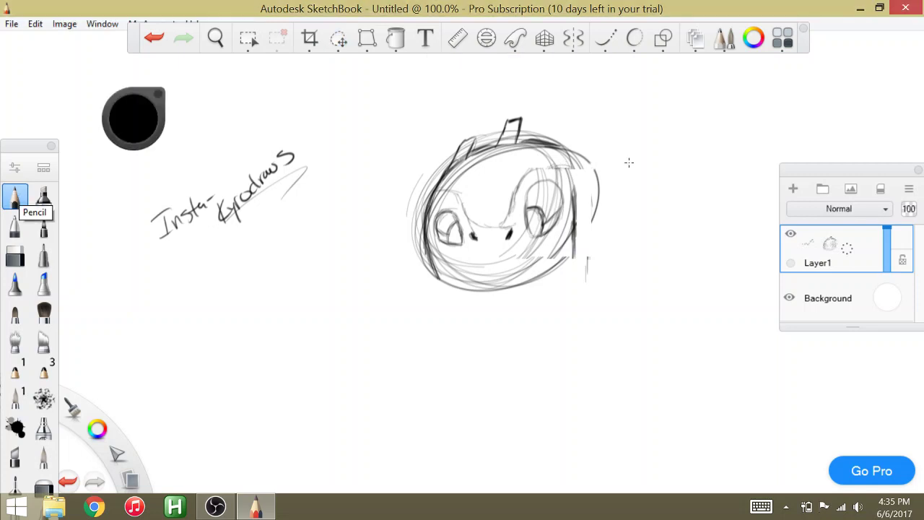
pyautogui.moveTo(596, 175)
pyautogui.mouseDown()
pyautogui.moveTo(581, 162)
pyautogui.moveTo(570, 244)
pyautogui.moveTo(550, 268)
pyautogui.moveTo(505, 284)
pyautogui.moveTo(563, 261)
pyautogui.mouseUp()
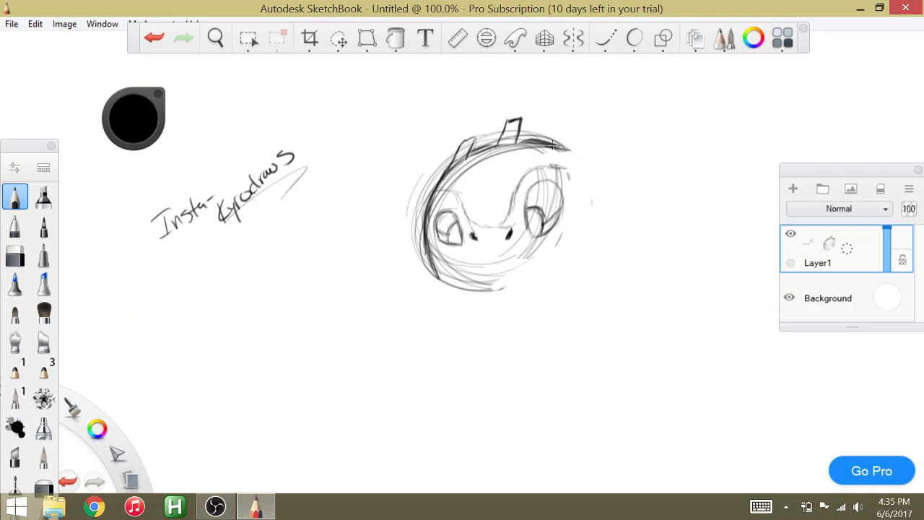
pyautogui.moveTo(552, 144); pyautogui.dragTo(567, 149)
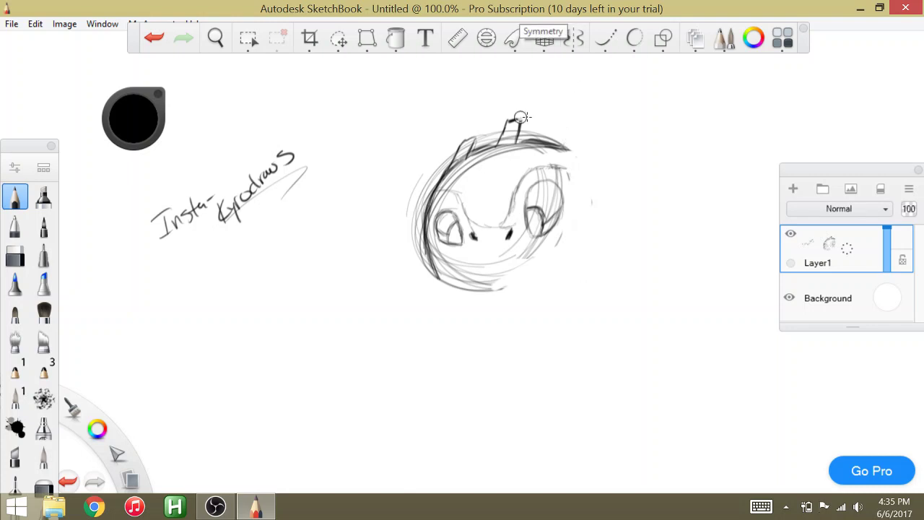
# Erase the two horns and the sketch lines across the top of the head
pyautogui.hotkey('ctrl', 'z')
pyautogui.hotkey('ctrl', 'z')
pyautogui.hotkey('ctrl', 'z')
pyautogui.hotkey('ctrl', 'z')
pyautogui.hotkey('ctrl', 'z')
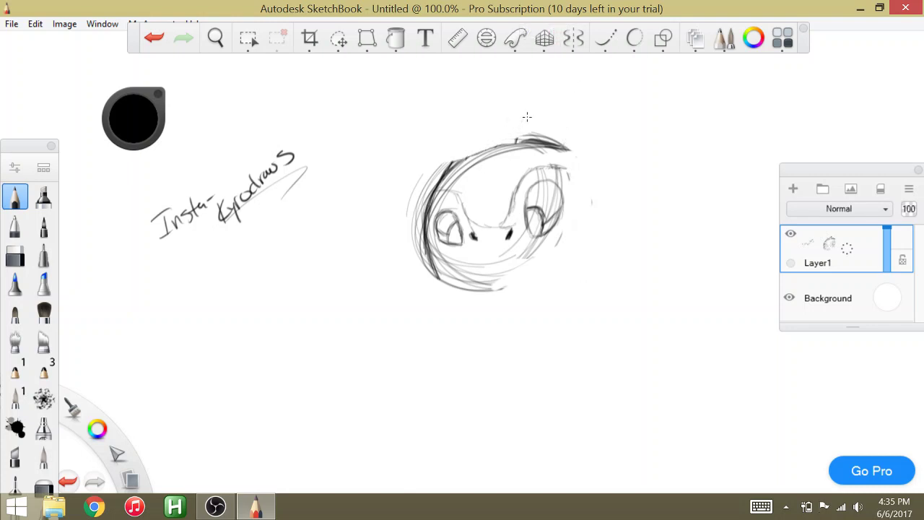
pyautogui.hotkey('ctrl', 'z')
pyautogui.hotkey('ctrl', 'z')
pyautogui.hotkey('ctrl', 'z')
pyautogui.hotkey('ctrl', 'z')
pyautogui.hotkey('ctrl', 'z')
pyautogui.hotkey('ctrl', 'z')
pyautogui.hotkey('ctrl', 'z')
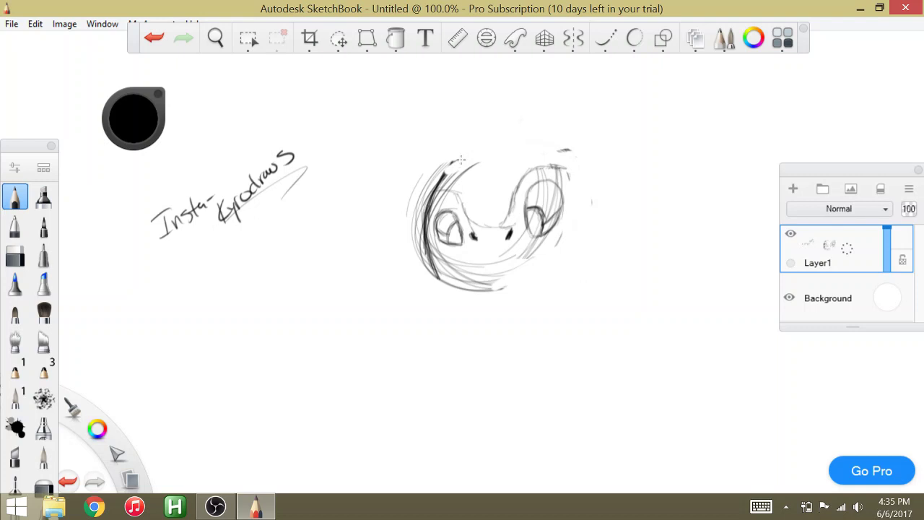
# Redraw the two short horns with a clean head contour running between them
pyautogui.moveTo(462, 159); pyautogui.dragTo(472, 137)
pyautogui.moveTo(473, 137)
pyautogui.mouseDown()
pyautogui.moveTo(497, 141)
pyautogui.moveTo(488, 144)
pyautogui.mouseUp()
pyautogui.moveTo(524, 116)
pyautogui.mouseDown()
pyautogui.moveTo(511, 131)
pyautogui.moveTo(525, 119)
pyautogui.moveTo(524, 140)
pyautogui.moveTo(478, 131)
pyautogui.moveTo(462, 152)
pyautogui.mouseUp()
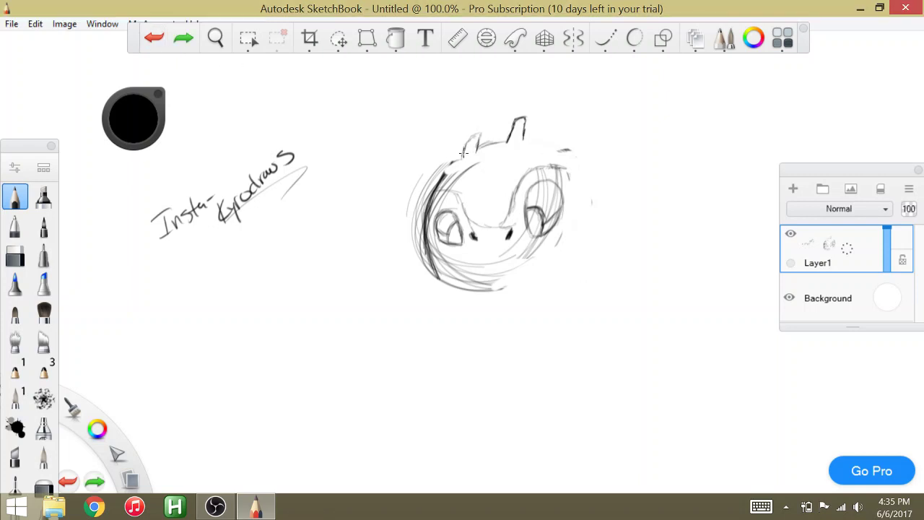
pyautogui.moveTo(476, 137); pyautogui.dragTo(482, 131)
# Draw the long angular right ear extending up from the head and the vertical cheek line below it
pyautogui.moveTo(545, 137)
pyautogui.mouseDown()
pyautogui.moveTo(605, 93)
pyautogui.moveTo(587, 97)
pyautogui.moveTo(644, 67)
pyautogui.moveTo(661, 106)
pyautogui.moveTo(657, 74)
pyautogui.moveTo(644, 134)
pyautogui.moveTo(657, 112)
pyautogui.moveTo(574, 214)
pyautogui.mouseUp()
pyautogui.moveTo(613, 169)
pyautogui.mouseDown()
pyautogui.moveTo(592, 191)
pyautogui.moveTo(660, 107)
pyautogui.mouseUp()
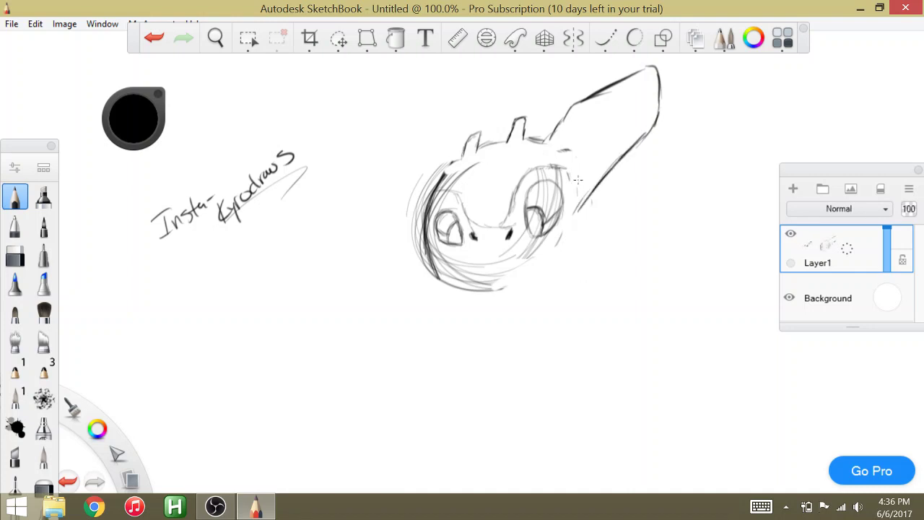
pyautogui.moveTo(578, 183)
pyautogui.mouseDown()
pyautogui.moveTo(577, 224)
pyautogui.moveTo(572, 185)
pyautogui.moveTo(577, 245)
pyautogui.mouseUp()
pyautogui.moveTo(578, 209); pyautogui.dragTo(577, 256)
# Draw the tall pointed left ear, and add a shallow arc over the snout with short centre marks above it
pyautogui.moveTo(439, 182)
pyautogui.mouseDown()
pyautogui.moveTo(435, 121)
pyautogui.moveTo(410, 78)
pyautogui.mouseUp()
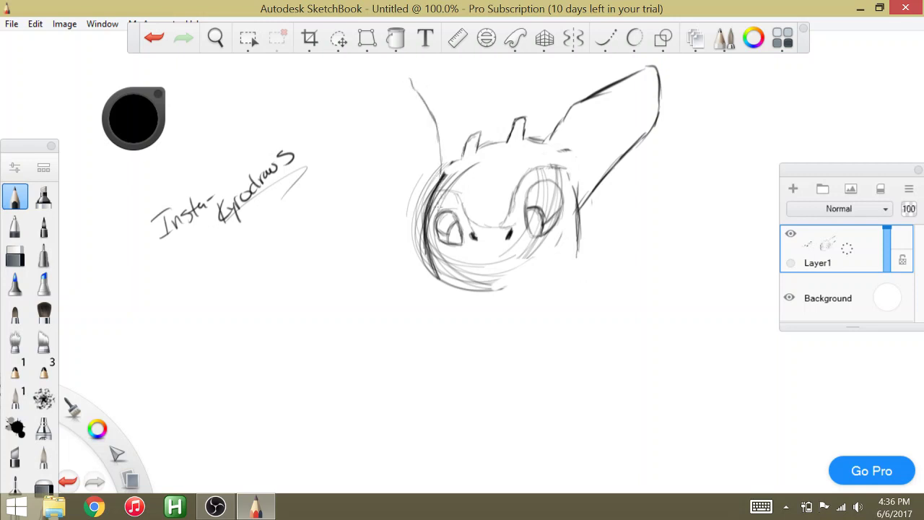
pyautogui.moveTo(425, 227)
pyautogui.mouseDown()
pyautogui.moveTo(428, 264)
pyautogui.moveTo(422, 241)
pyautogui.moveTo(366, 165)
pyautogui.moveTo(371, 108)
pyautogui.moveTo(397, 63)
pyautogui.moveTo(410, 81)
pyautogui.moveTo(400, 65)
pyautogui.moveTo(368, 129)
pyautogui.moveTo(390, 213)
pyautogui.moveTo(396, 205)
pyautogui.moveTo(376, 159)
pyautogui.mouseUp()
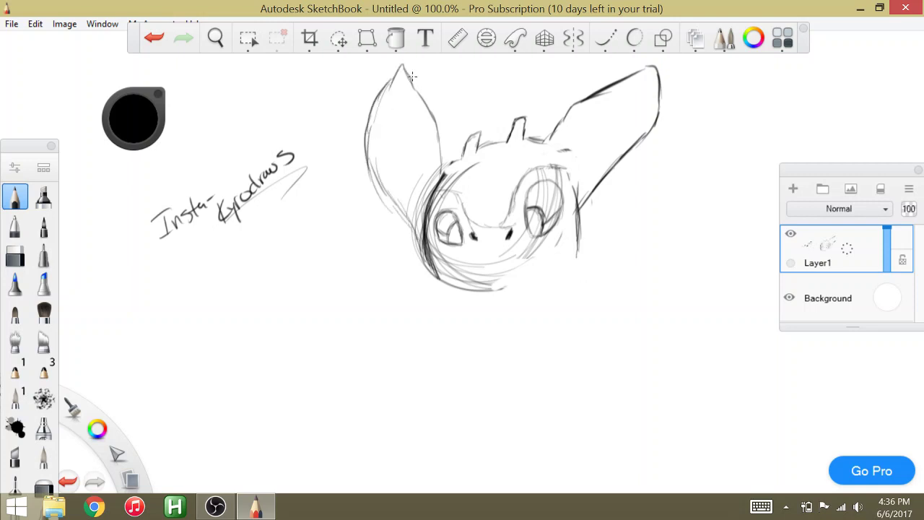
pyautogui.moveTo(409, 69)
pyautogui.mouseDown()
pyautogui.moveTo(441, 160)
pyautogui.moveTo(413, 76)
pyautogui.mouseUp()
pyautogui.moveTo(469, 215)
pyautogui.mouseDown()
pyautogui.moveTo(518, 215)
pyautogui.moveTo(494, 212)
pyautogui.mouseUp()
pyautogui.moveTo(491, 189); pyautogui.dragTo(486, 204)
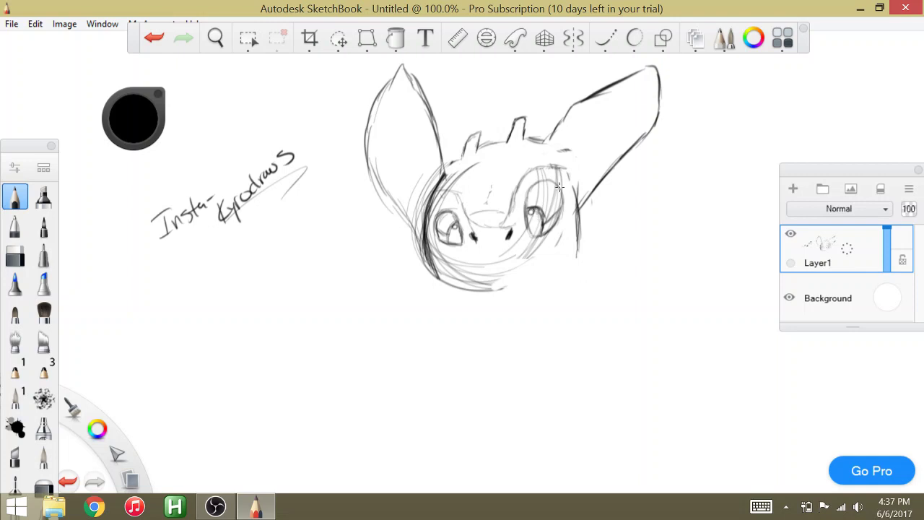
# Fill both pupils solid black, leaving a small white highlight at the top of each
pyautogui.scroll(5, 477, 223)
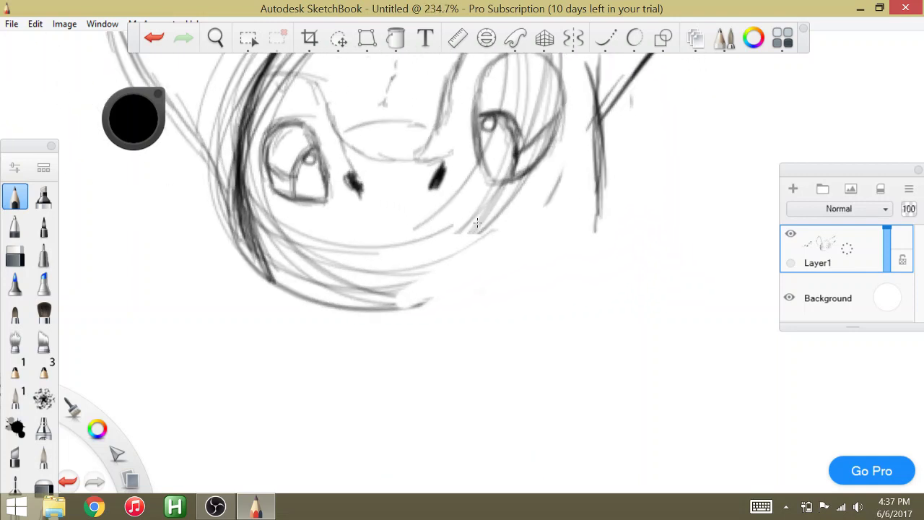
pyautogui.moveTo(303, 162)
pyautogui.mouseDown()
pyautogui.moveTo(293, 190)
pyautogui.moveTo(319, 153)
pyautogui.moveTo(315, 179)
pyautogui.moveTo(318, 157)
pyautogui.moveTo(296, 197)
pyautogui.moveTo(306, 173)
pyautogui.moveTo(309, 189)
pyautogui.moveTo(317, 157)
pyautogui.mouseUp()
pyautogui.moveTo(318, 158)
pyautogui.mouseDown()
pyautogui.moveTo(325, 192)
pyautogui.moveTo(325, 174)
pyautogui.moveTo(308, 195)
pyautogui.moveTo(325, 198)
pyautogui.moveTo(312, 197)
pyautogui.mouseUp()
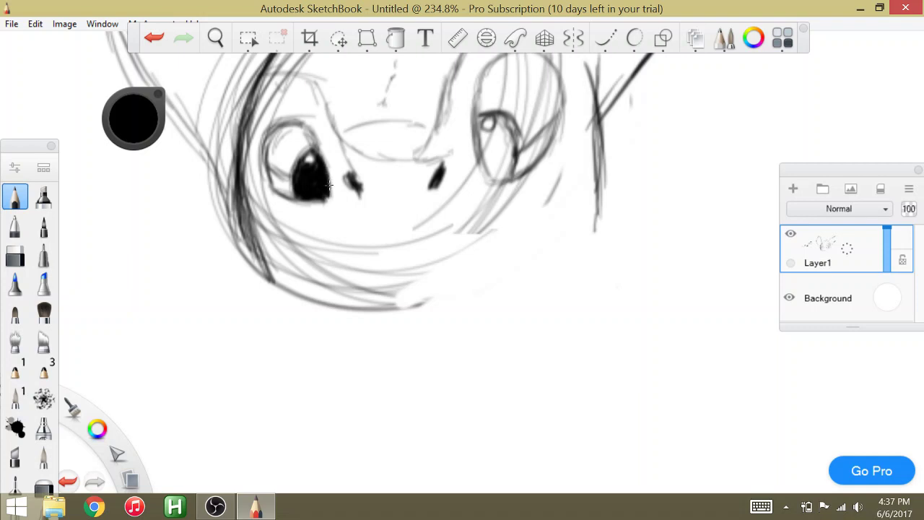
pyautogui.moveTo(329, 186); pyautogui.dragTo(329, 176)
pyautogui.moveTo(484, 119)
pyautogui.mouseDown()
pyautogui.moveTo(485, 156)
pyautogui.moveTo(481, 127)
pyautogui.moveTo(500, 118)
pyautogui.moveTo(481, 127)
pyautogui.moveTo(485, 172)
pyautogui.moveTo(481, 127)
pyautogui.moveTo(478, 142)
pyautogui.moveTo(491, 179)
pyautogui.moveTo(480, 127)
pyautogui.moveTo(498, 144)
pyautogui.moveTo(505, 120)
pyautogui.moveTo(488, 147)
pyautogui.moveTo(507, 121)
pyautogui.moveTo(515, 144)
pyautogui.moveTo(518, 124)
pyautogui.moveTo(513, 163)
pyautogui.moveTo(504, 134)
pyautogui.moveTo(494, 150)
pyautogui.moveTo(495, 142)
pyautogui.moveTo(495, 164)
pyautogui.moveTo(500, 147)
pyautogui.moveTo(505, 157)
pyautogui.moveTo(496, 180)
pyautogui.moveTo(505, 156)
pyautogui.moveTo(508, 176)
pyautogui.moveTo(517, 133)
pyautogui.moveTo(499, 116)
pyautogui.mouseUp()
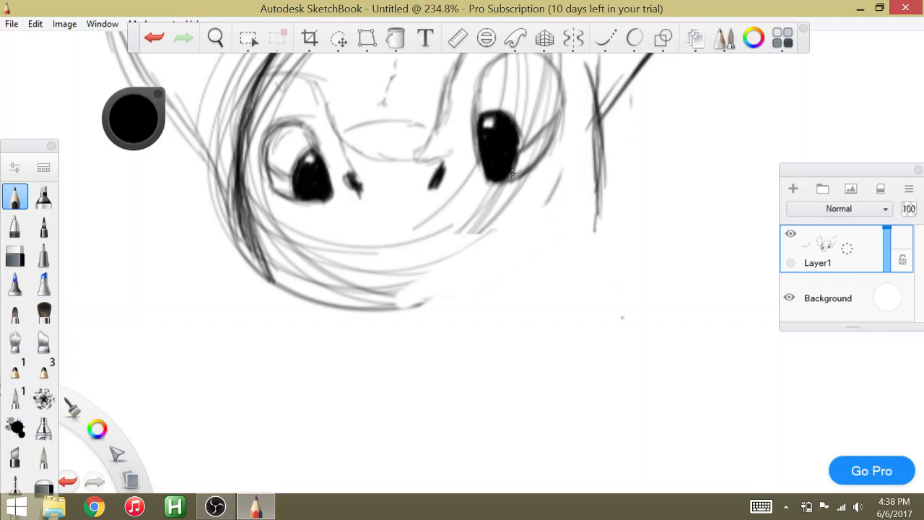
pyautogui.moveTo(511, 174)
pyautogui.mouseDown()
pyautogui.moveTo(519, 137)
pyautogui.moveTo(509, 179)
pyautogui.mouseUp()
pyautogui.moveTo(516, 142); pyautogui.dragTo(495, 179)
# Darken the right cheek line and draw a small pointed fin sticking out from it below the ear
pyautogui.scroll(-4, 556, 77)
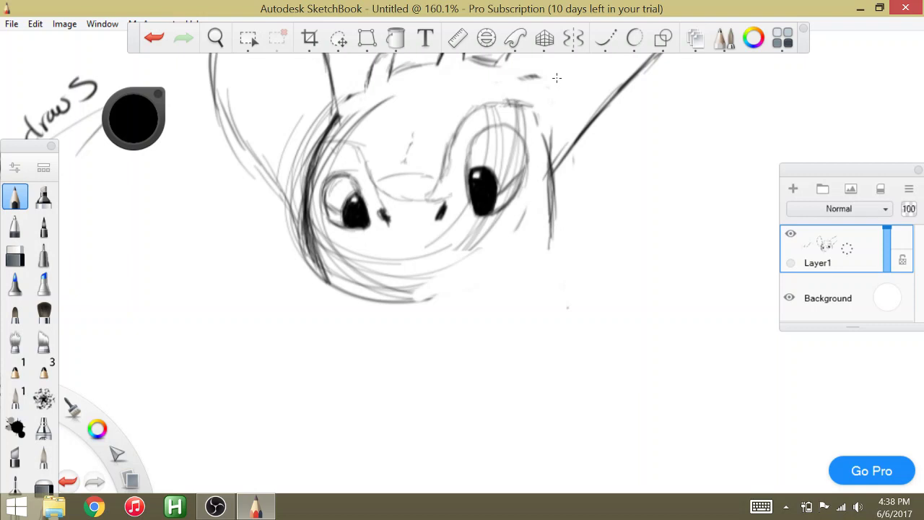
pyautogui.moveTo(547, 143); pyautogui.dragTo(551, 204)
pyautogui.moveTo(550, 162); pyautogui.dragTo(551, 224)
pyautogui.moveTo(552, 192)
pyautogui.mouseDown()
pyautogui.moveTo(549, 223)
pyautogui.moveTo(600, 177)
pyautogui.mouseUp()
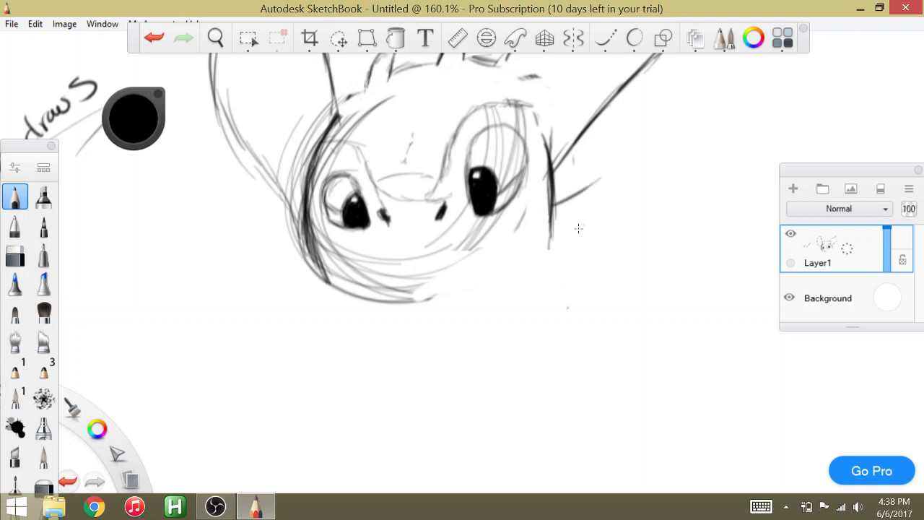
pyautogui.moveTo(555, 235)
pyautogui.mouseDown()
pyautogui.moveTo(593, 214)
pyautogui.moveTo(614, 163)
pyautogui.mouseUp()
pyautogui.scroll(-3, 617, 153)
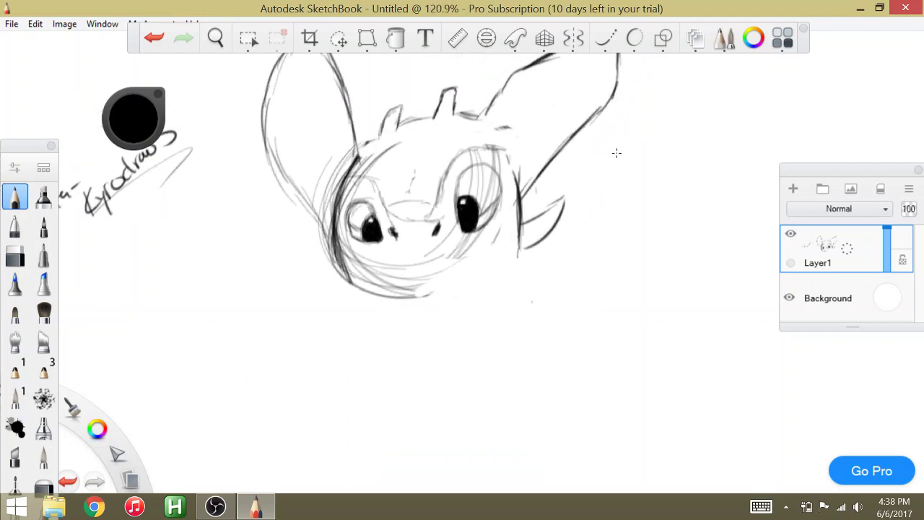
# Draw a small pointed fin on the left cheek and a long, slightly rising mouth line beneath the nostrils
pyautogui.moveTo(341, 248)
pyautogui.mouseDown()
pyautogui.moveTo(324, 261)
pyautogui.moveTo(349, 278)
pyautogui.moveTo(329, 272)
pyautogui.mouseUp()
pyautogui.scroll(-2, 368, 258)
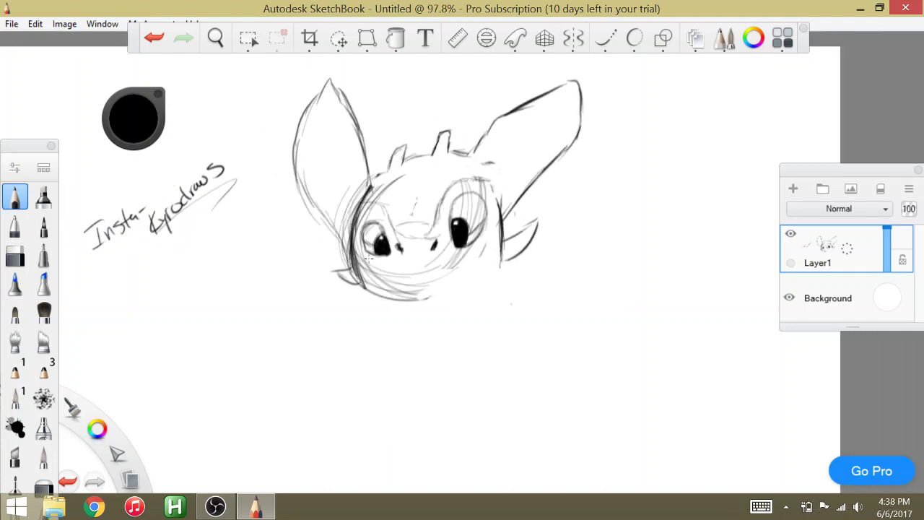
pyautogui.scroll(4, 368, 258)
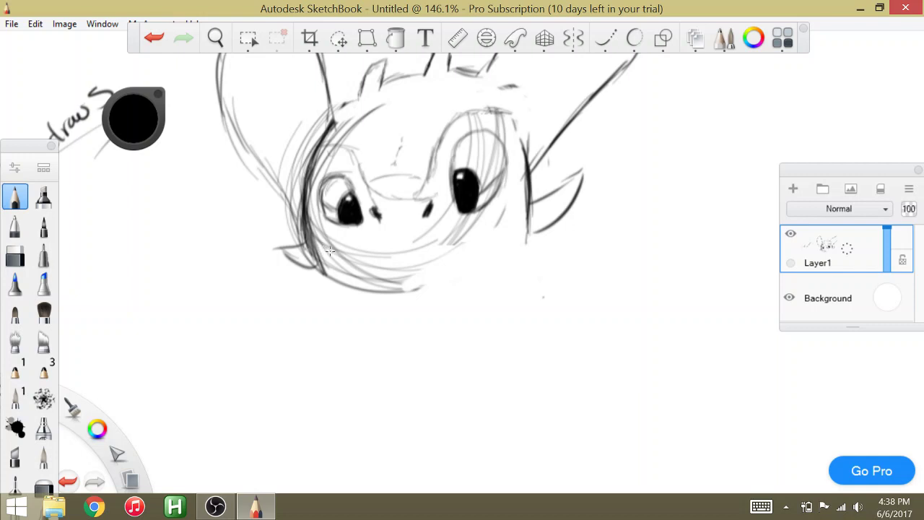
pyautogui.moveTo(319, 250); pyautogui.dragTo(434, 240)
pyautogui.moveTo(370, 248)
pyautogui.mouseDown()
pyautogui.moveTo(509, 238)
pyautogui.moveTo(320, 249)
pyautogui.moveTo(507, 236)
pyautogui.mouseUp()
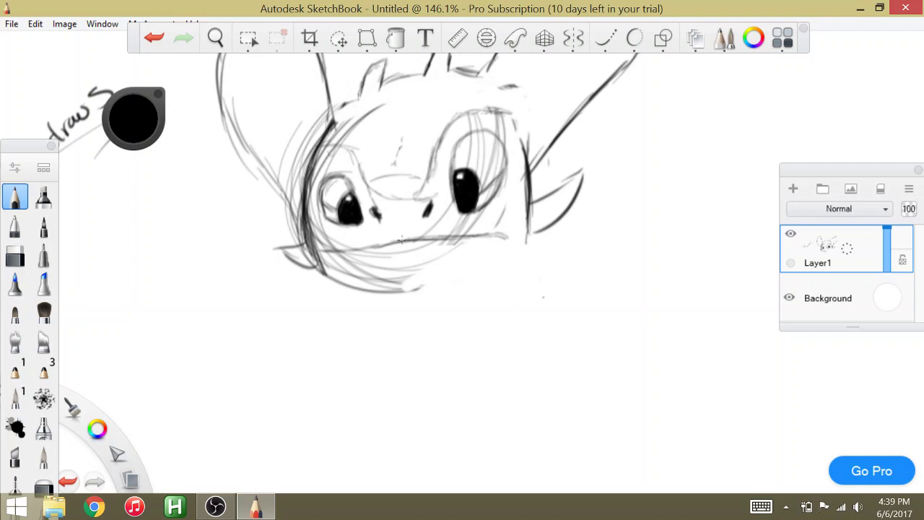
pyautogui.moveTo(402, 240)
pyautogui.mouseDown()
pyautogui.moveTo(363, 246)
pyautogui.moveTo(430, 238)
pyautogui.moveTo(320, 252)
pyautogui.moveTo(509, 234)
pyautogui.mouseUp()
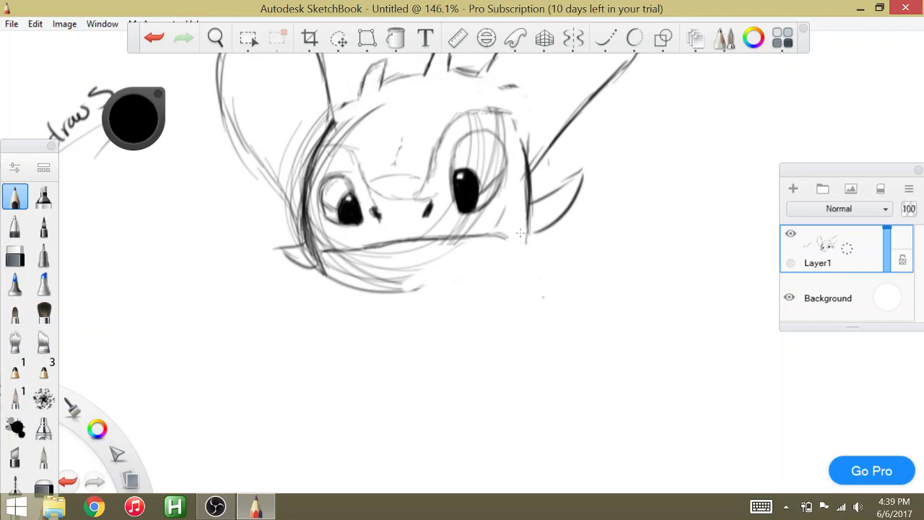
pyautogui.moveTo(193, 342); pyautogui.dragTo(310, 356)
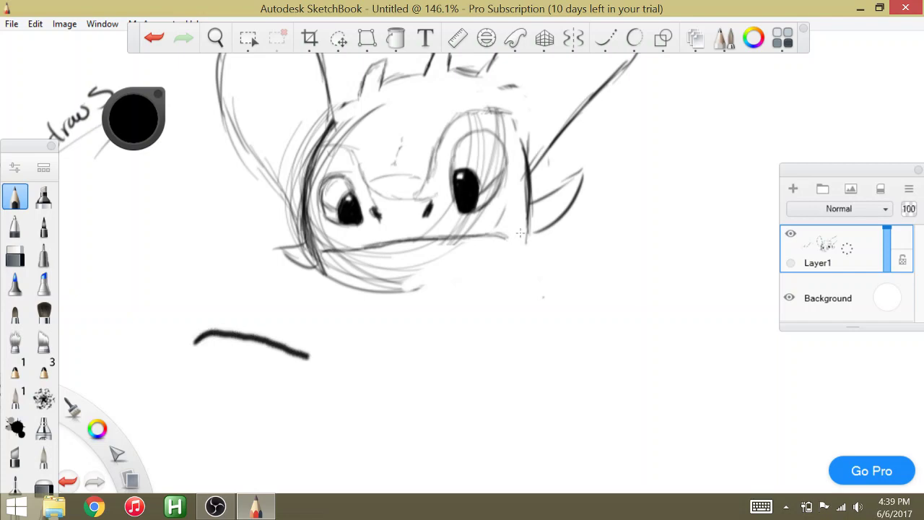
pyautogui.hotkey('ctrl', 'z')
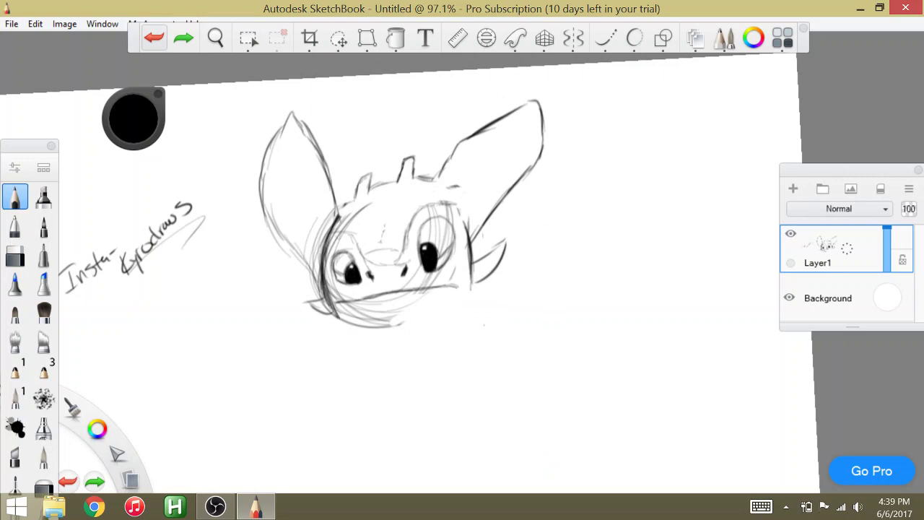
# Darken the outlines of both ears and the two small horns on top of the head
pyautogui.moveTo(339, 214)
pyautogui.mouseDown()
pyautogui.moveTo(368, 173)
pyautogui.moveTo(371, 193)
pyautogui.moveTo(404, 157)
pyautogui.moveTo(431, 178)
pyautogui.moveTo(457, 148)
pyautogui.moveTo(545, 110)
pyautogui.mouseUp()
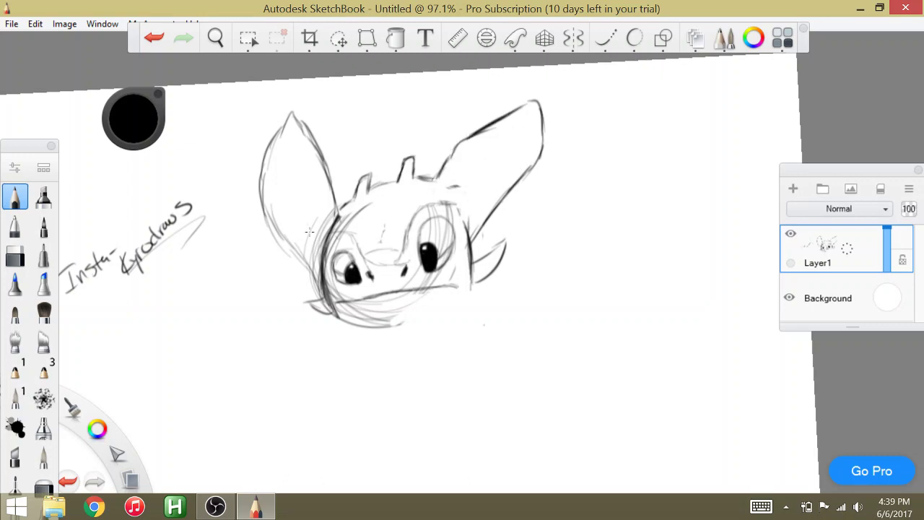
pyautogui.moveTo(317, 280)
pyautogui.mouseDown()
pyautogui.moveTo(290, 244)
pyautogui.moveTo(264, 144)
pyautogui.moveTo(290, 115)
pyautogui.moveTo(333, 205)
pyautogui.moveTo(319, 150)
pyautogui.moveTo(296, 117)
pyautogui.mouseUp()
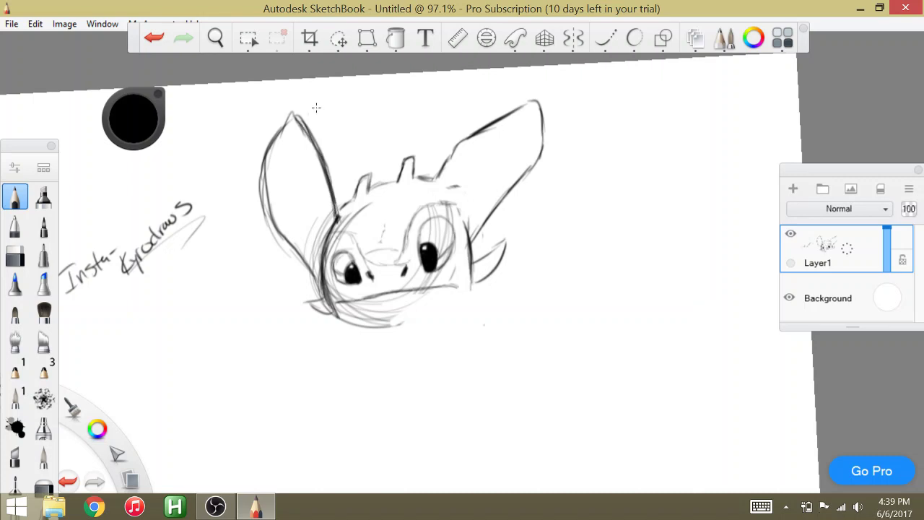
pyautogui.moveTo(436, 178)
pyautogui.mouseDown()
pyautogui.moveTo(460, 142)
pyautogui.moveTo(537, 105)
pyautogui.moveTo(536, 167)
pyautogui.mouseUp()
pyautogui.moveTo(471, 245); pyautogui.dragTo(532, 164)
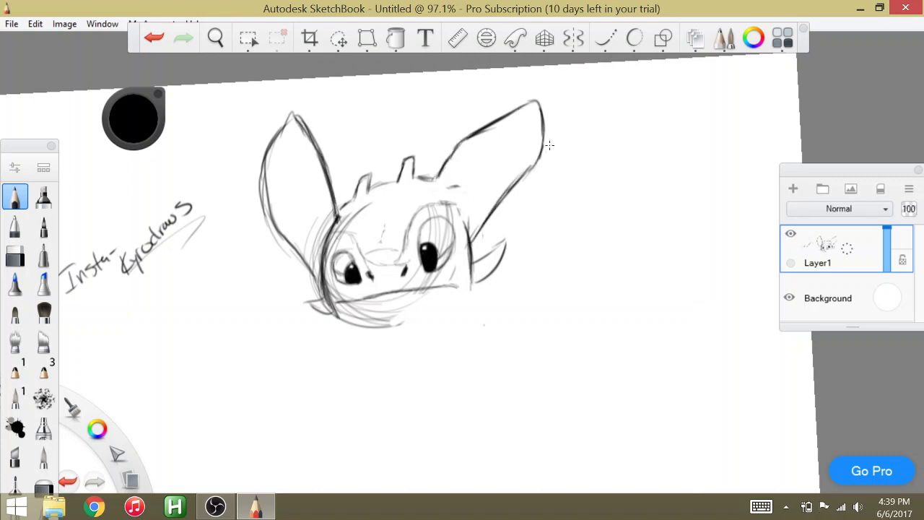
pyautogui.moveTo(400, 177)
pyautogui.mouseDown()
pyautogui.moveTo(404, 166)
pyautogui.moveTo(415, 174)
pyautogui.mouseUp()
pyautogui.moveTo(373, 193)
pyautogui.mouseDown()
pyautogui.moveTo(366, 173)
pyautogui.moveTo(354, 200)
pyautogui.moveTo(357, 184)
pyautogui.mouseUp()
# Darken the curve from the snout up over the right brow, and strengthen the outlines of both eyes
pyautogui.scroll(-3, 382, 168)
pyautogui.scroll(4, 381, 167)
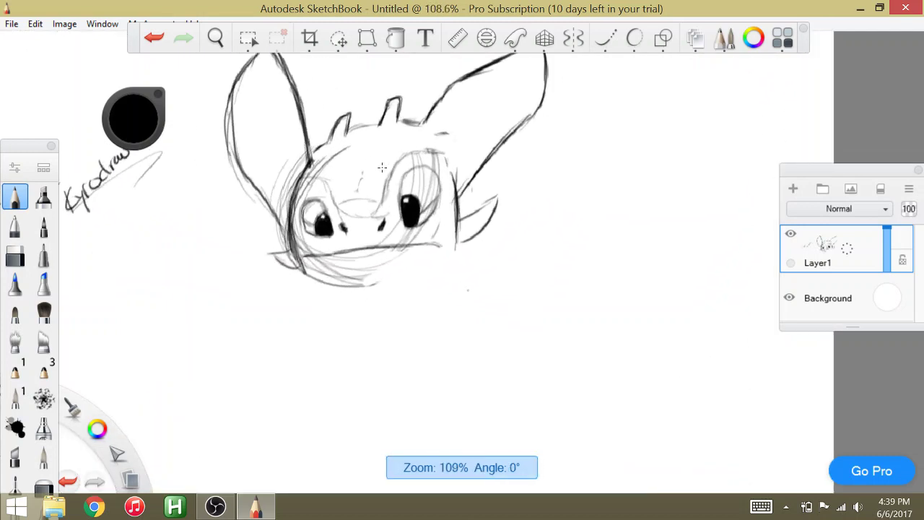
pyautogui.scroll(-1, 381, 166)
pyautogui.moveTo(688, 336); pyautogui.dragTo(700, 295)
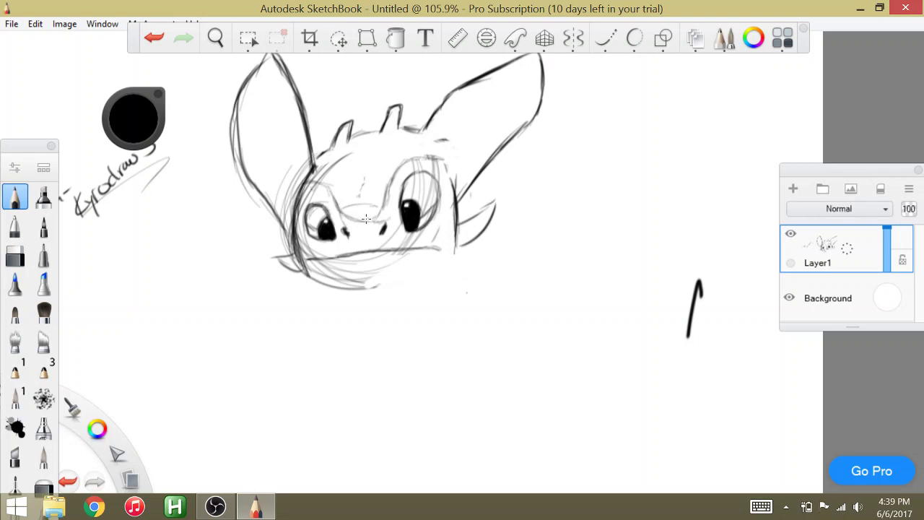
pyautogui.moveTo(366, 218)
pyautogui.mouseDown()
pyautogui.moveTo(396, 173)
pyautogui.moveTo(440, 154)
pyautogui.mouseUp()
pyautogui.moveTo(700, 294); pyautogui.dragTo(695, 328)
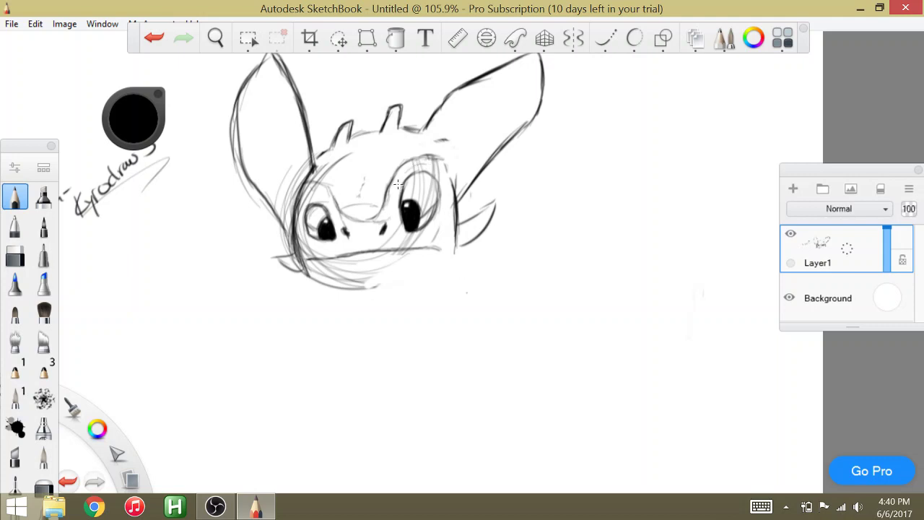
pyautogui.moveTo(399, 181); pyautogui.dragTo(420, 171)
# Try to shift the mouth line slightly upward using a lasso selection, and undo the move
pyautogui.click(248, 38)
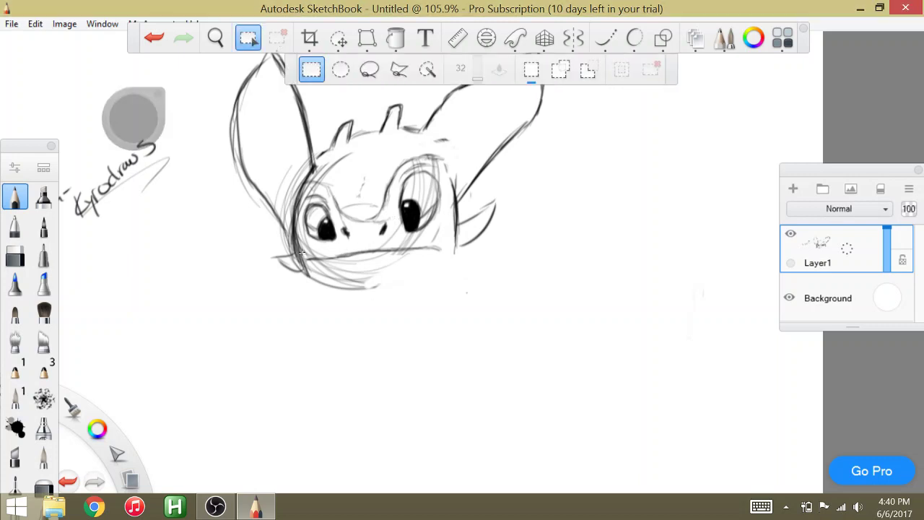
pyautogui.click(369, 68)
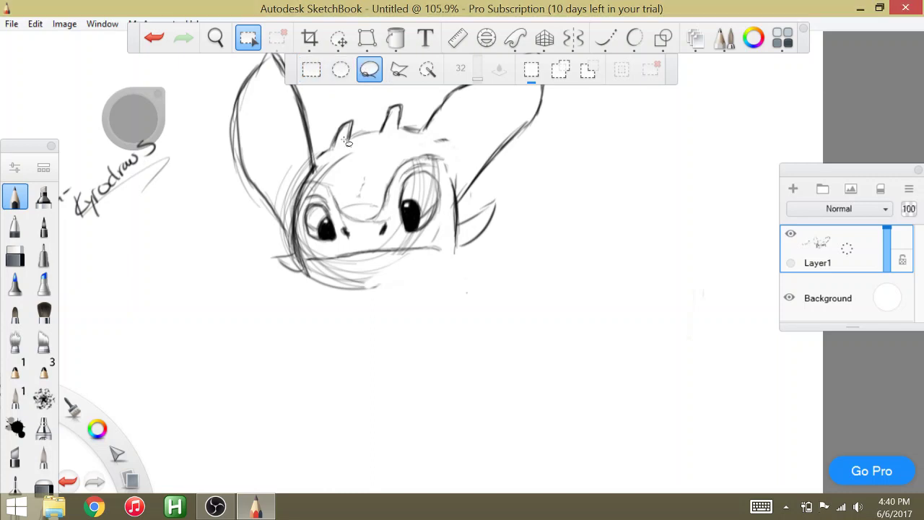
pyautogui.moveTo(309, 258)
pyautogui.mouseDown()
pyautogui.moveTo(340, 257)
pyautogui.moveTo(309, 256)
pyautogui.mouseUp()
pyautogui.moveTo(419, 257)
pyautogui.mouseDown()
pyautogui.moveTo(440, 251)
pyautogui.moveTo(437, 241)
pyautogui.mouseUp()
pyautogui.moveTo(306, 254); pyautogui.dragTo(304, 253)
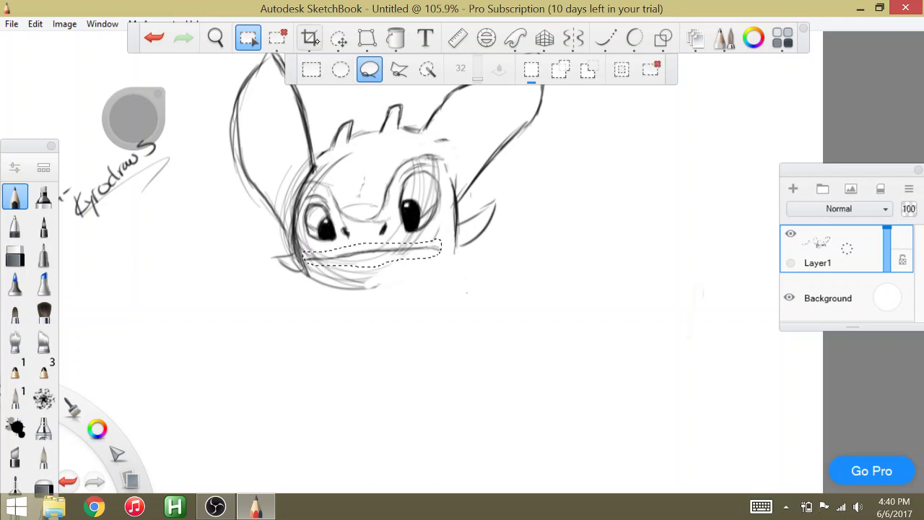
pyautogui.click(339, 38)
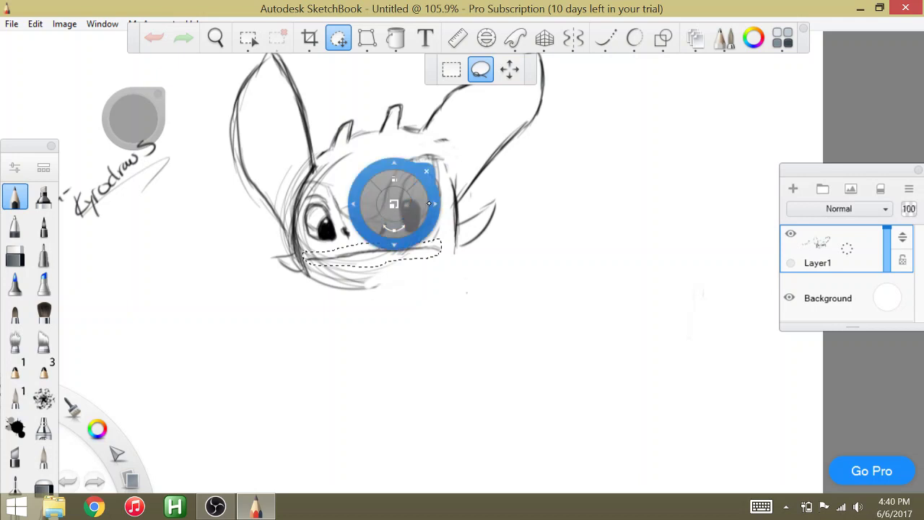
pyautogui.moveTo(395, 205); pyautogui.dragTo(429, 186)
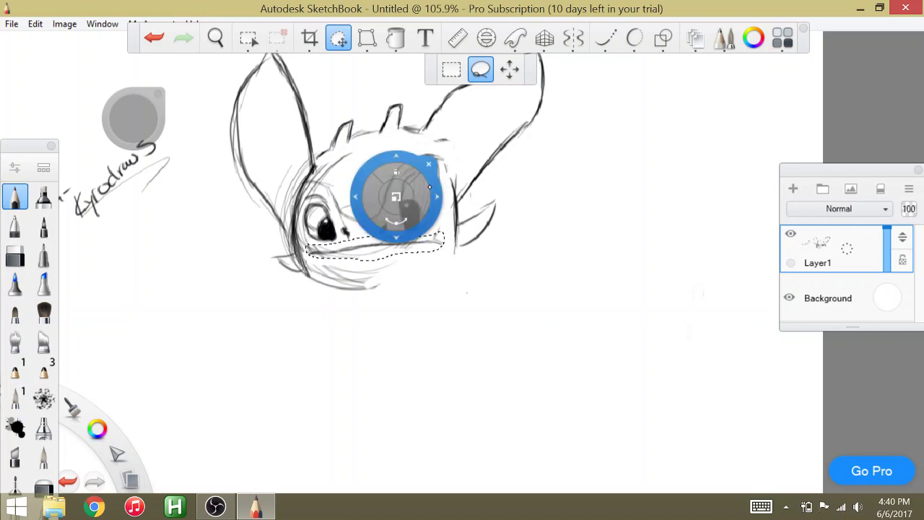
pyautogui.click(431, 164)
pyautogui.click(430, 164)
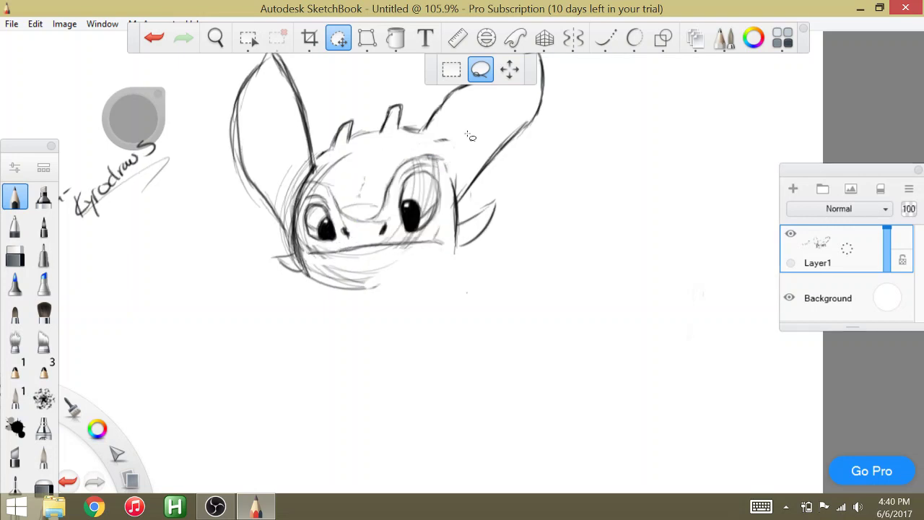
pyautogui.click(144, 33)
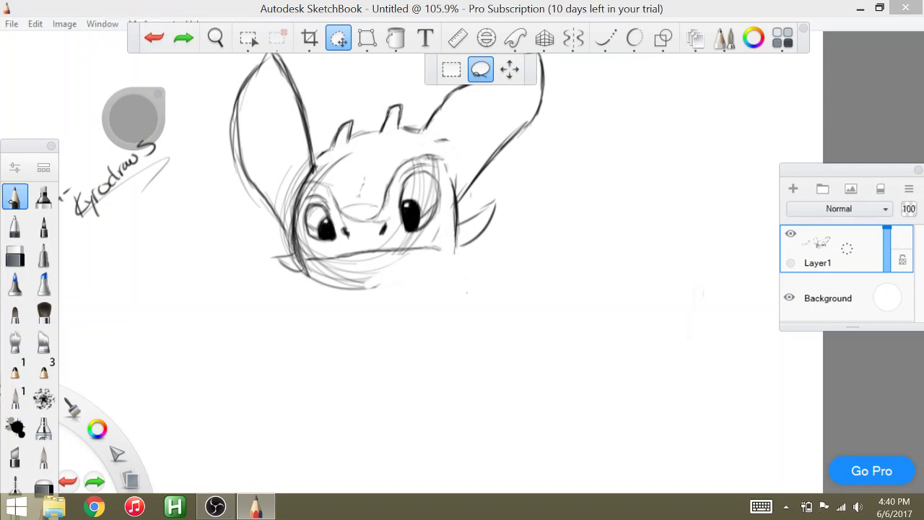
# Go over the mouth line with the Pencil to darken it, and reinforce the right eye's outline
pyautogui.click(15, 196)
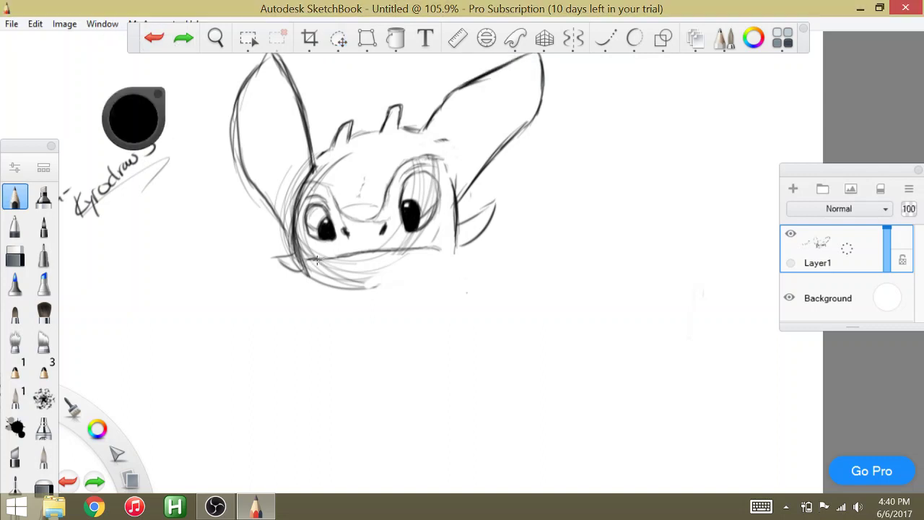
pyautogui.moveTo(307, 259); pyautogui.dragTo(446, 246)
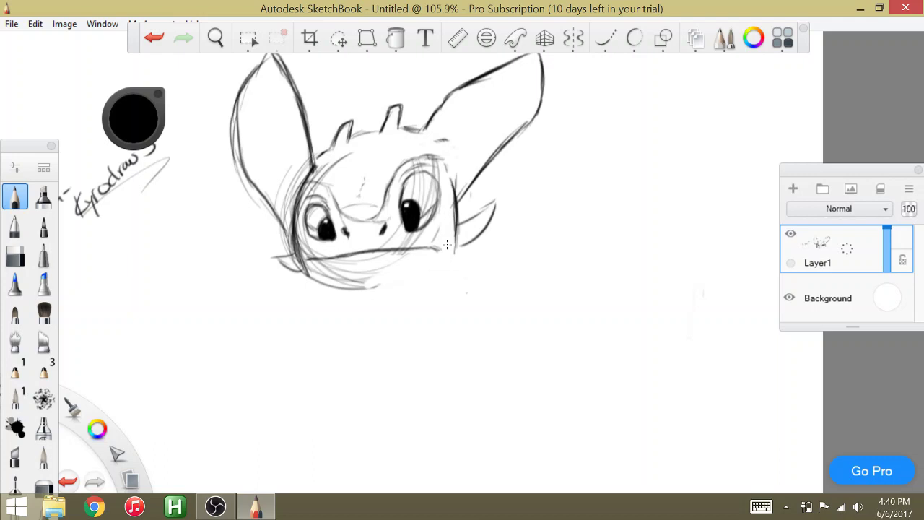
pyautogui.moveTo(403, 186)
pyautogui.mouseDown()
pyautogui.moveTo(423, 173)
pyautogui.moveTo(441, 184)
pyautogui.moveTo(438, 198)
pyautogui.moveTo(432, 174)
pyautogui.mouseUp()
# Select the whole head with a rectangle, scale it down and place it near the top middle of the canvas
pyautogui.scroll(-3, 410, 154)
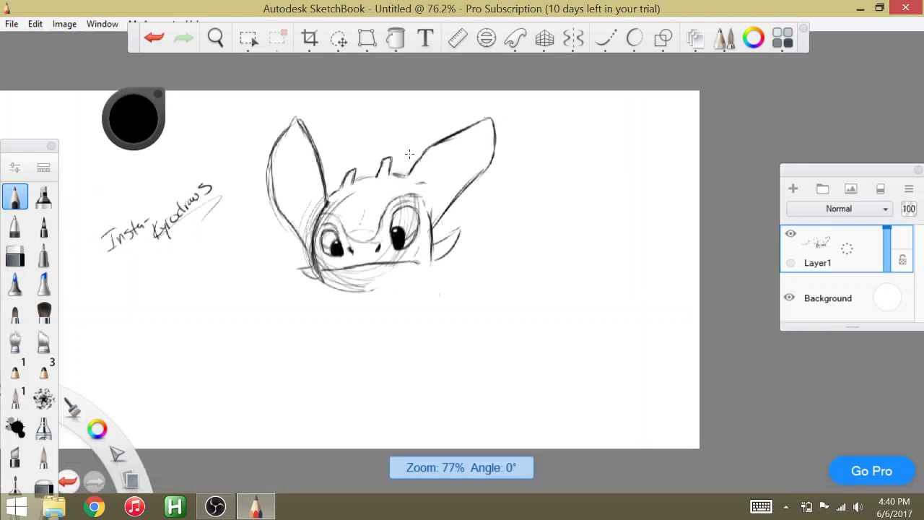
pyautogui.scroll(2, 409, 153)
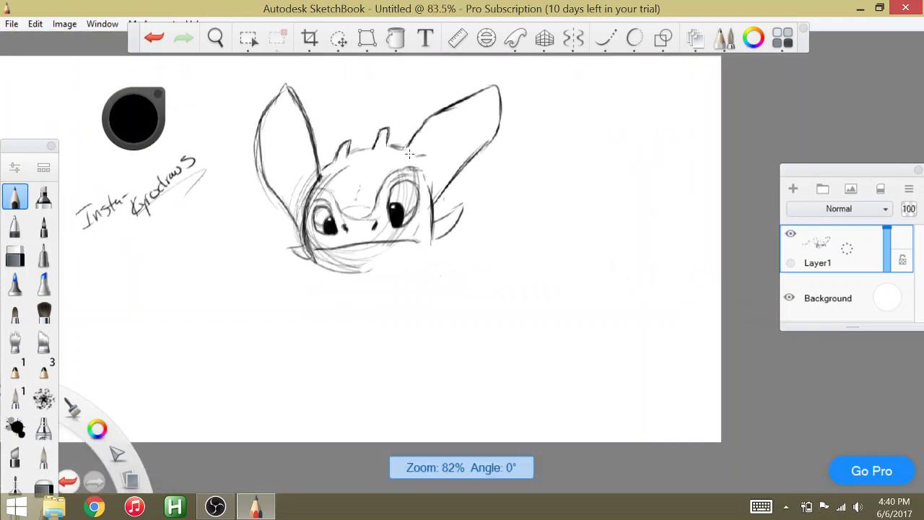
pyautogui.click(248, 38)
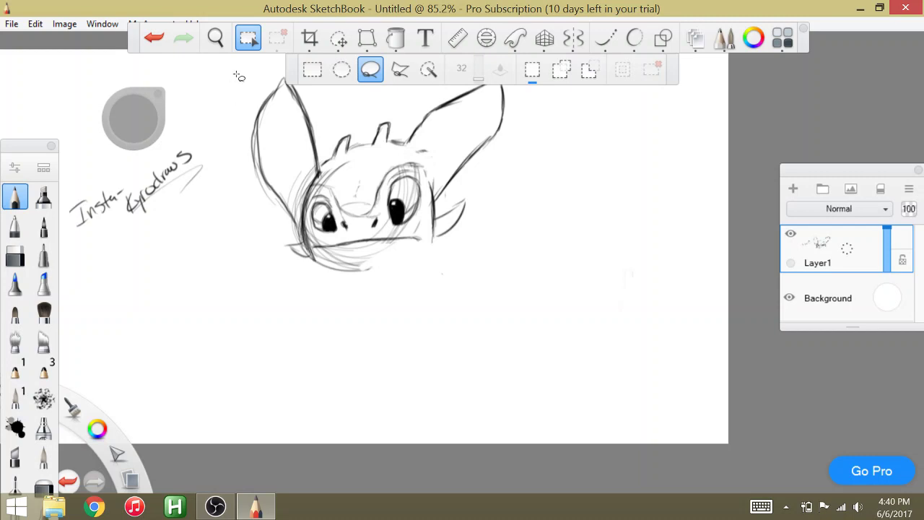
pyautogui.click(312, 69)
pyautogui.moveTo(213, 60)
pyautogui.mouseDown()
pyautogui.moveTo(559, 340)
pyautogui.moveTo(588, 333)
pyautogui.mouseUp()
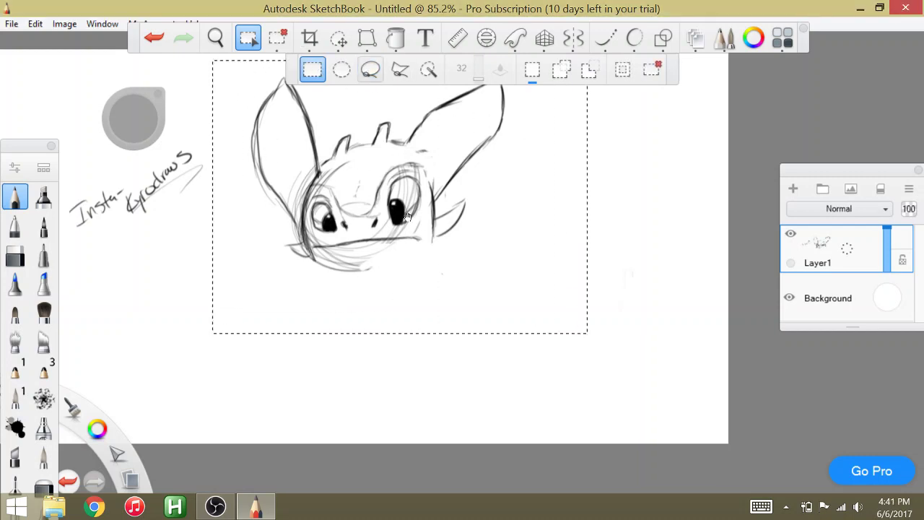
pyautogui.moveTo(408, 218)
pyautogui.mouseDown()
pyautogui.moveTo(408, 197)
pyautogui.moveTo(400, 219)
pyautogui.mouseUp()
pyautogui.click(338, 38)
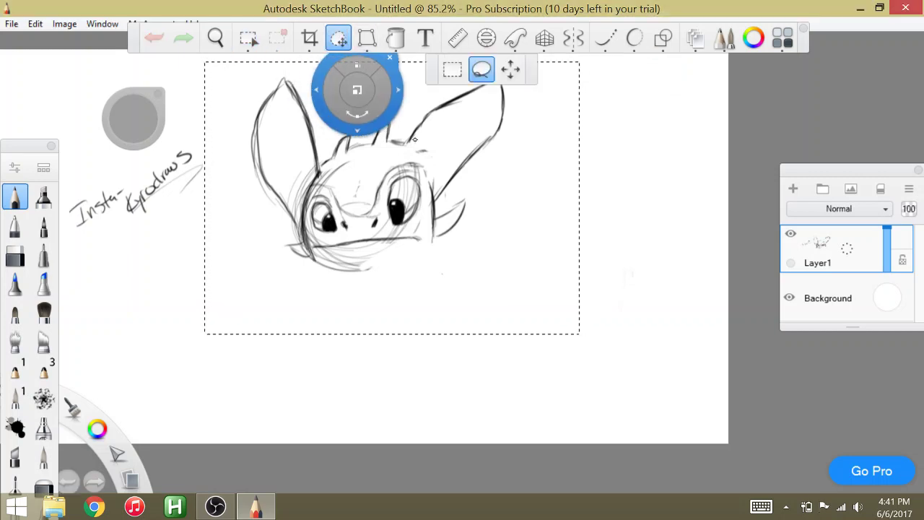
pyautogui.moveTo(354, 85)
pyautogui.mouseDown()
pyautogui.moveTo(423, 197)
pyautogui.moveTo(425, 181)
pyautogui.mouseUp()
pyautogui.moveTo(397, 146); pyautogui.dragTo(403, 146)
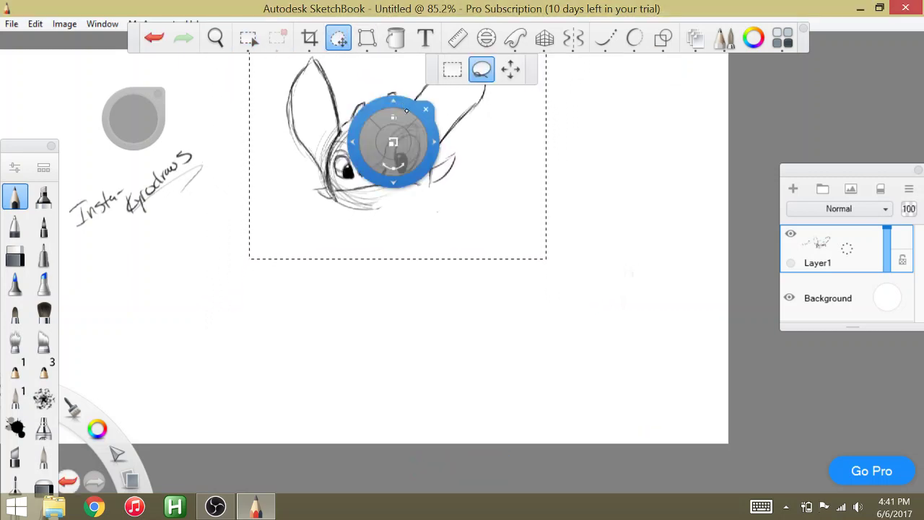
pyautogui.click(443, 121)
# Draw the jaw edges below both cheeks with the Pencil, and darken the snout curve up into both brows
pyautogui.scroll(4, 472, 93)
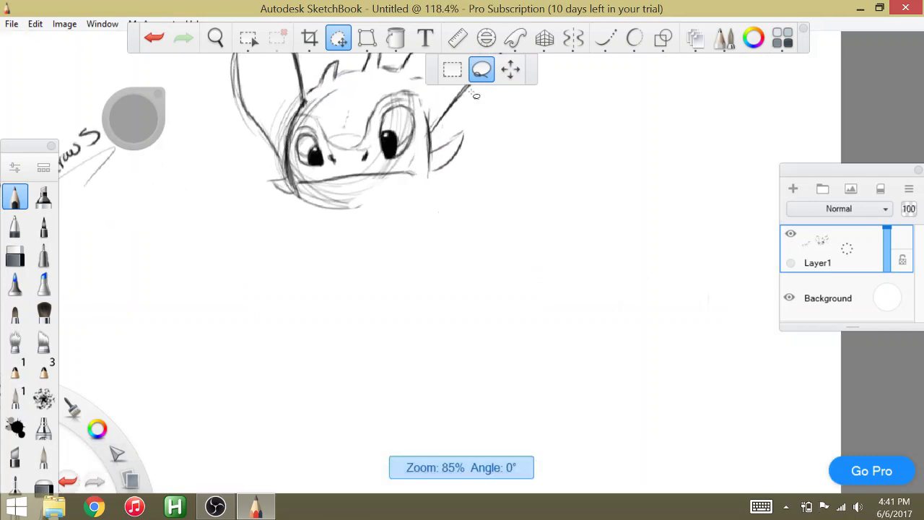
pyautogui.click(16, 195)
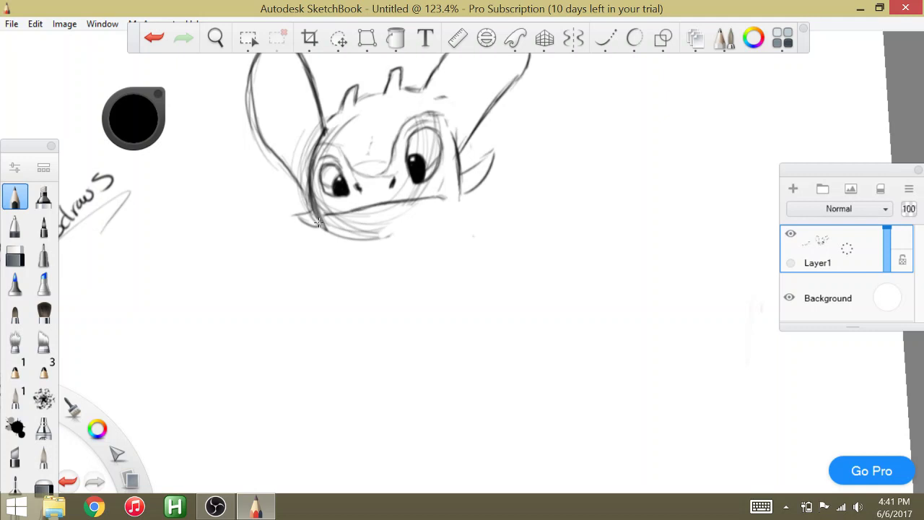
pyautogui.moveTo(317, 221); pyautogui.dragTo(377, 232)
pyautogui.moveTo(459, 195)
pyautogui.mouseDown()
pyautogui.moveTo(427, 223)
pyautogui.moveTo(456, 209)
pyautogui.moveTo(457, 170)
pyautogui.mouseUp()
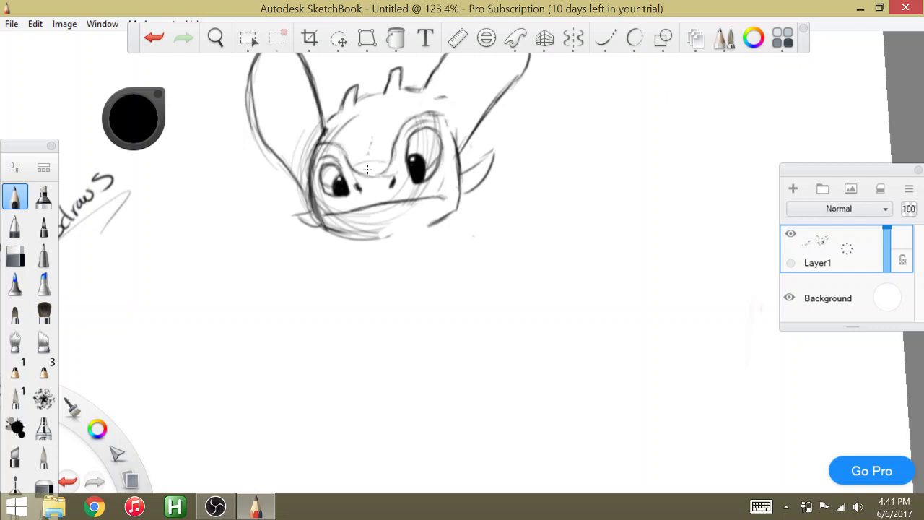
pyautogui.moveTo(351, 166)
pyautogui.mouseDown()
pyautogui.moveTo(385, 174)
pyautogui.moveTo(440, 114)
pyautogui.mouseUp()
# Draw the neck and shoulder lines down from the jaw, and outline the two front legs with a rounded left foot
pyautogui.moveTo(352, 236); pyautogui.dragTo(353, 246)
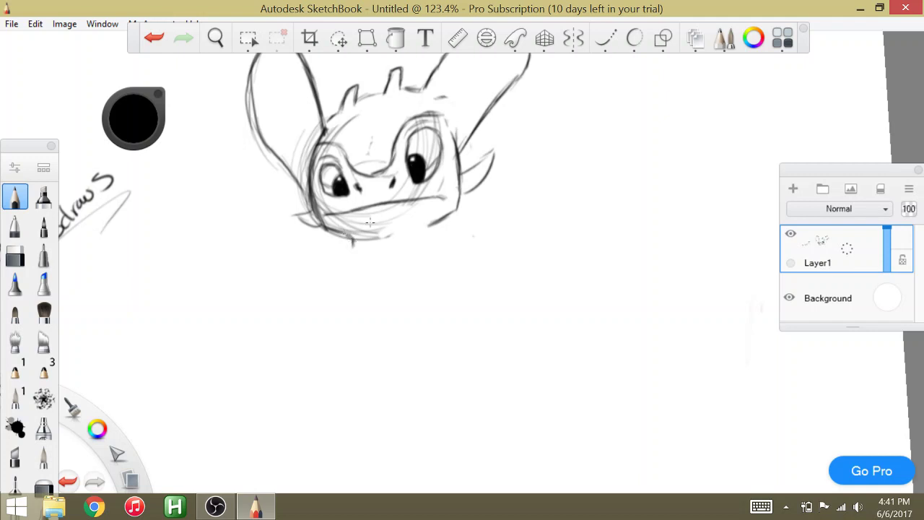
pyautogui.moveTo(352, 238)
pyautogui.mouseDown()
pyautogui.moveTo(334, 314)
pyautogui.moveTo(346, 366)
pyautogui.mouseUp()
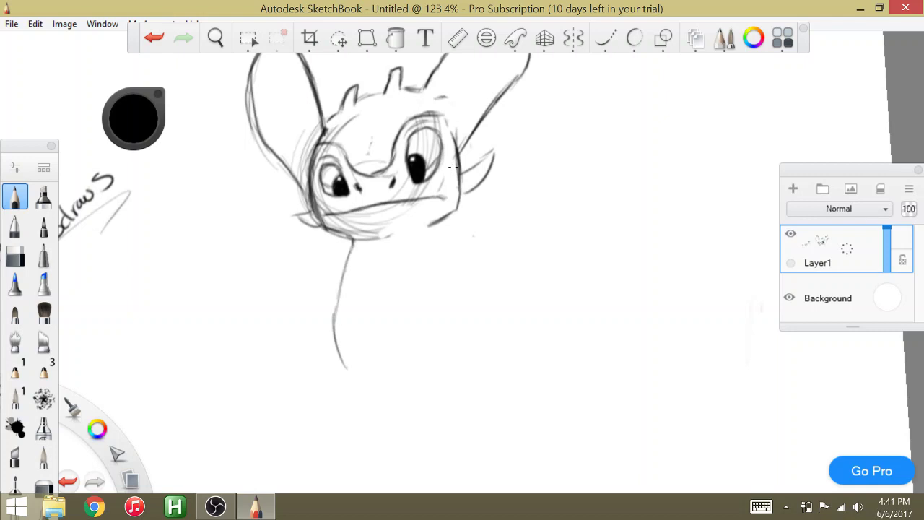
pyautogui.click(720, 396)
pyautogui.moveTo(432, 221)
pyautogui.mouseDown()
pyautogui.moveTo(436, 237)
pyautogui.moveTo(458, 243)
pyautogui.moveTo(474, 326)
pyautogui.moveTo(474, 359)
pyautogui.moveTo(465, 273)
pyautogui.moveTo(437, 237)
pyautogui.moveTo(419, 324)
pyautogui.moveTo(424, 364)
pyautogui.moveTo(438, 380)
pyautogui.mouseUp()
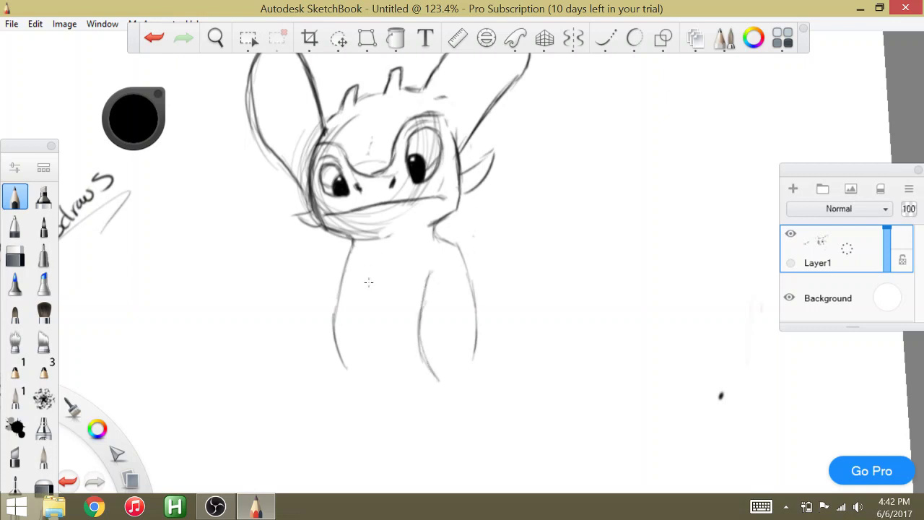
pyautogui.moveTo(367, 278); pyautogui.dragTo(392, 406)
pyautogui.moveTo(344, 361)
pyautogui.mouseDown()
pyautogui.moveTo(390, 389)
pyautogui.moveTo(359, 382)
pyautogui.moveTo(391, 376)
pyautogui.mouseUp()
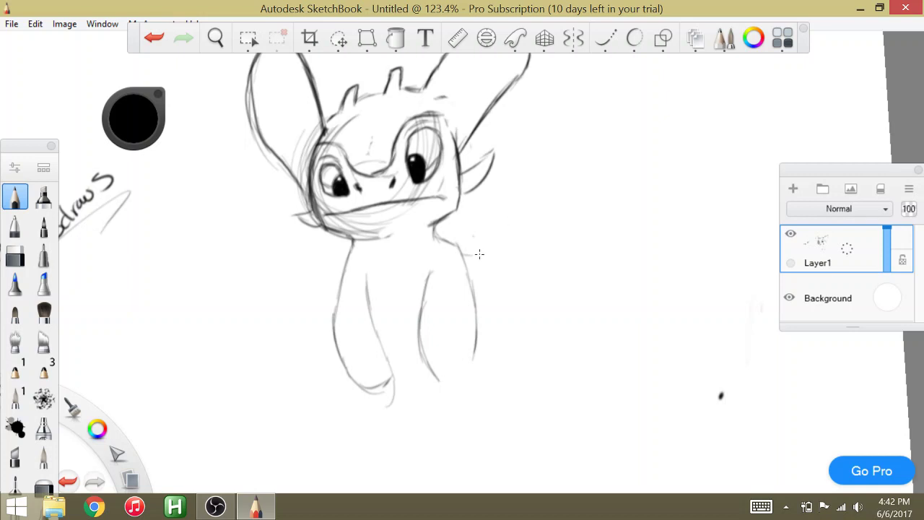
# Draw the wing base behind the right cheek, the right wing's top edge, and the folded left wing curving down to the front leg
pyautogui.moveTo(486, 247)
pyautogui.mouseDown()
pyautogui.moveTo(463, 254)
pyautogui.moveTo(481, 252)
pyautogui.moveTo(490, 216)
pyautogui.moveTo(481, 248)
pyautogui.moveTo(485, 209)
pyautogui.moveTo(488, 222)
pyautogui.moveTo(478, 131)
pyautogui.mouseUp()
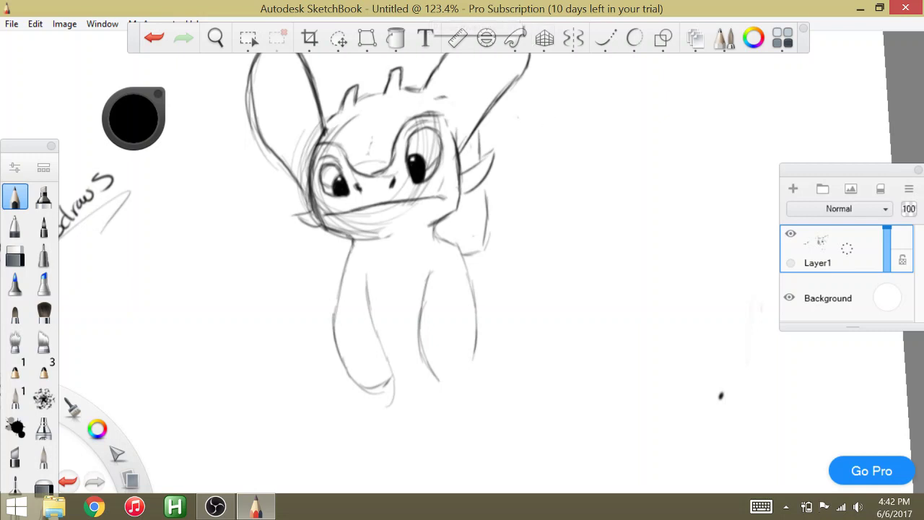
pyautogui.moveTo(502, 93); pyautogui.dragTo(652, 130)
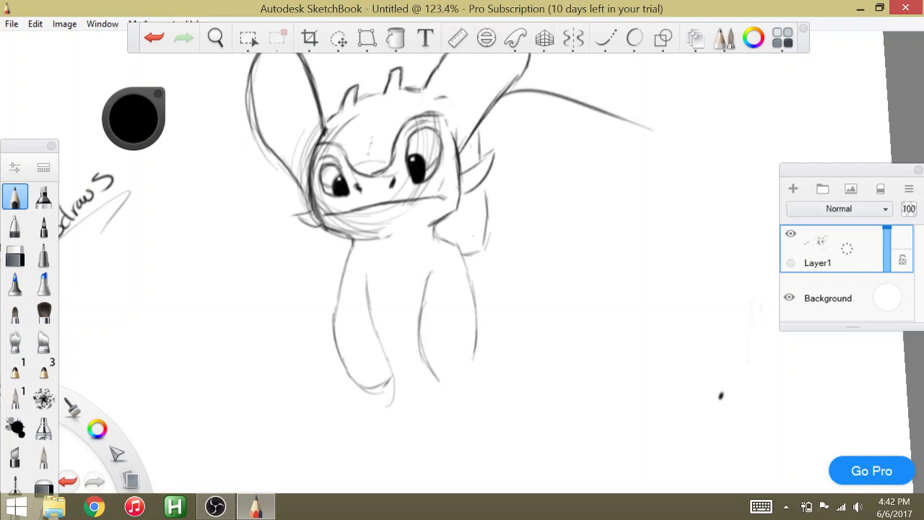
pyautogui.moveTo(270, 139)
pyautogui.mouseDown()
pyautogui.moveTo(244, 208)
pyautogui.moveTo(296, 301)
pyautogui.moveTo(323, 326)
pyautogui.mouseUp()
pyautogui.moveTo(290, 293); pyautogui.dragTo(329, 328)
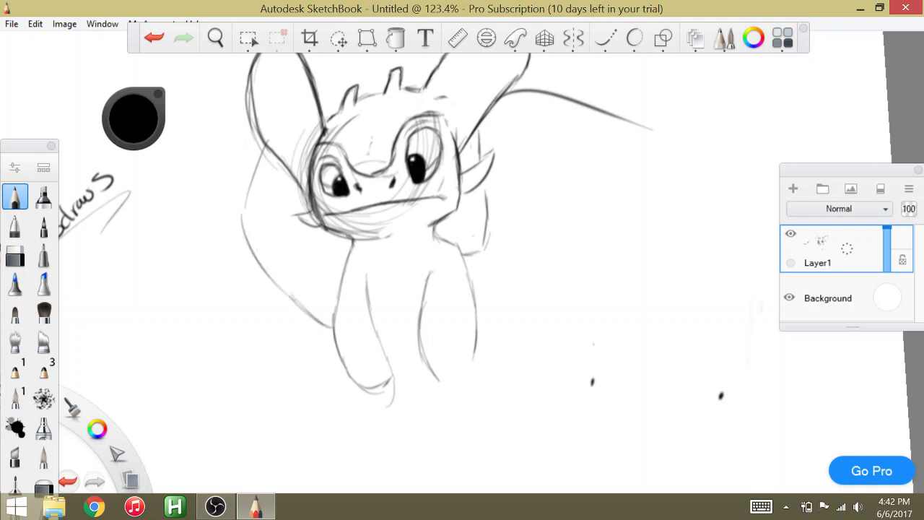
pyautogui.moveTo(257, 160); pyautogui.dragTo(240, 231)
# Close the right front leg with a rounded foot, and start the tail's upper edge and the right wing's lower edge beside it
pyautogui.scroll(-2, 386, 298)
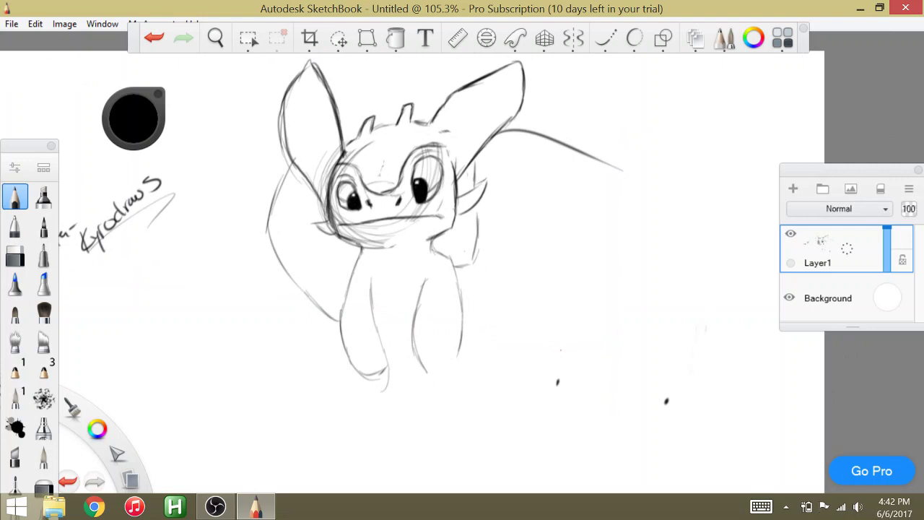
pyautogui.scroll(4, 347, 351)
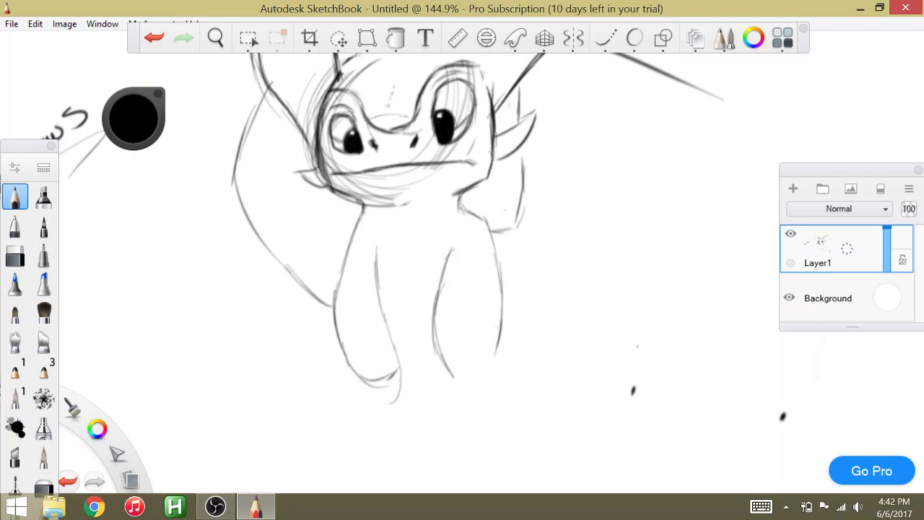
pyautogui.moveTo(496, 345); pyautogui.dragTo(460, 375)
pyautogui.moveTo(505, 281)
pyautogui.mouseDown()
pyautogui.moveTo(541, 322)
pyautogui.moveTo(572, 337)
pyautogui.mouseUp()
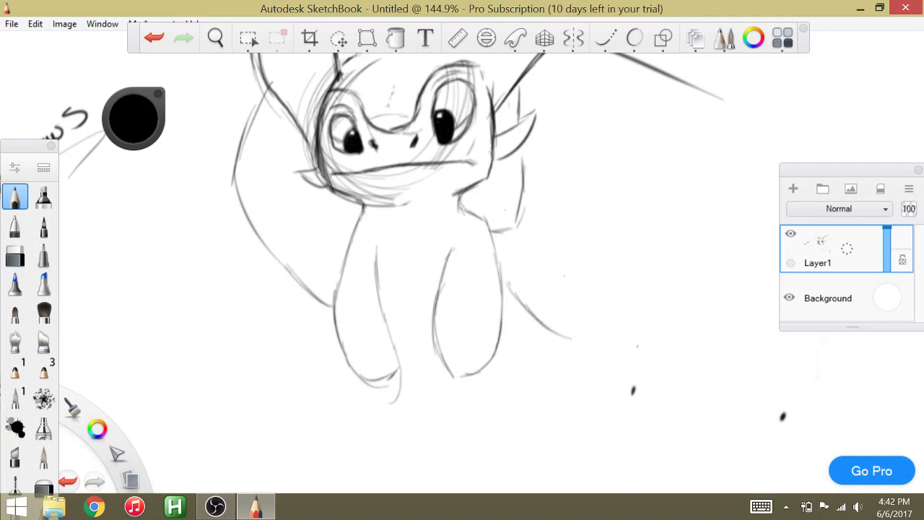
pyautogui.moveTo(507, 280); pyautogui.dragTo(574, 275)
# Replace the left front foot's loose outline with small pointed claws, and add dark claws to the right front foot
pyautogui.moveTo(392, 401)
pyautogui.mouseDown()
pyautogui.moveTo(399, 385)
pyautogui.moveTo(366, 383)
pyautogui.moveTo(393, 386)
pyautogui.mouseUp()
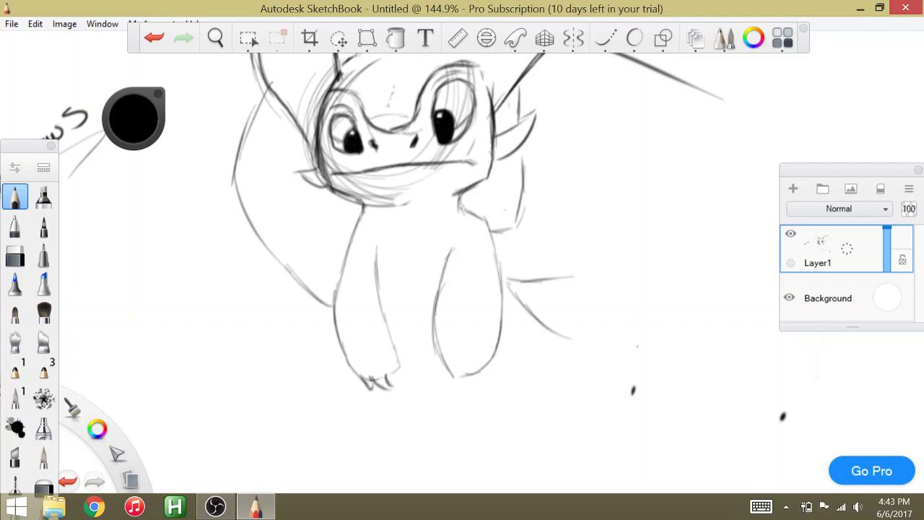
pyautogui.moveTo(392, 353); pyautogui.dragTo(389, 389)
pyautogui.moveTo(451, 365); pyautogui.dragTo(447, 395)
pyautogui.moveTo(448, 393)
pyautogui.mouseDown()
pyautogui.moveTo(466, 373)
pyautogui.moveTo(461, 394)
pyautogui.moveTo(475, 397)
pyautogui.moveTo(487, 378)
pyautogui.mouseUp()
pyautogui.moveTo(496, 345)
pyautogui.mouseDown()
pyautogui.moveTo(490, 374)
pyautogui.moveTo(489, 366)
pyautogui.moveTo(465, 392)
pyautogui.mouseUp()
pyautogui.moveTo(470, 381)
pyautogui.mouseDown()
pyautogui.moveTo(466, 393)
pyautogui.moveTo(451, 386)
pyautogui.mouseUp()
pyautogui.moveTo(453, 376); pyautogui.dragTo(449, 393)
pyautogui.moveTo(454, 373); pyautogui.dragTo(449, 391)
pyautogui.moveTo(400, 359); pyautogui.dragTo(395, 369)
pyautogui.moveTo(386, 376); pyautogui.dragTo(382, 387)
pyautogui.moveTo(389, 376); pyautogui.dragTo(365, 388)
# Remove the two stray dots beside the body, and outline the left hind leg with its flat foot
pyautogui.scroll(-3, 374, 261)
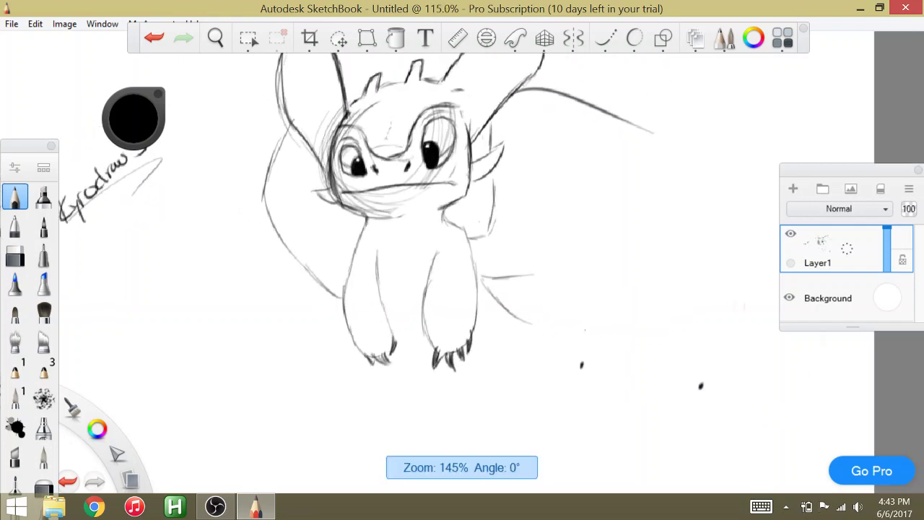
pyautogui.scroll(1, 523, 357)
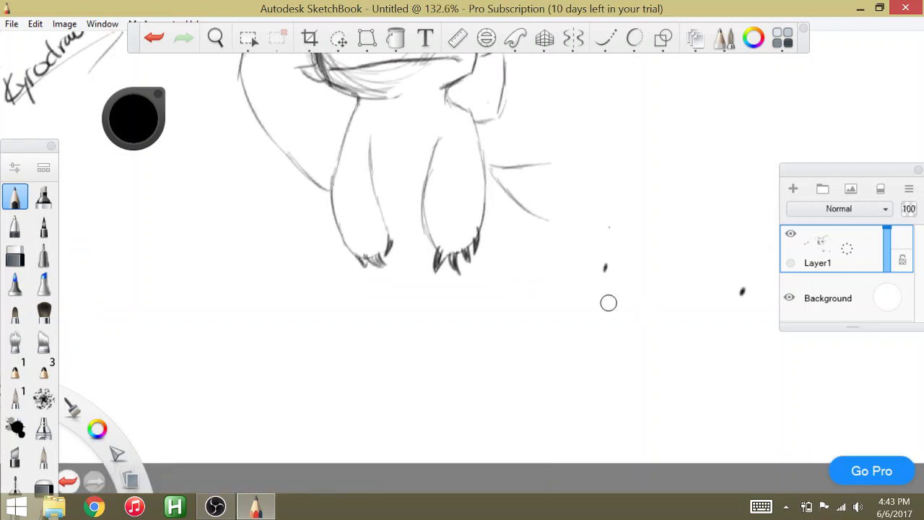
pyautogui.hotkey('ctrl', 'z')
pyautogui.hotkey('ctrl', 'z')
pyautogui.moveTo(358, 257)
pyautogui.mouseDown()
pyautogui.moveTo(350, 306)
pyautogui.moveTo(363, 322)
pyautogui.moveTo(345, 327)
pyautogui.moveTo(355, 338)
pyautogui.mouseUp()
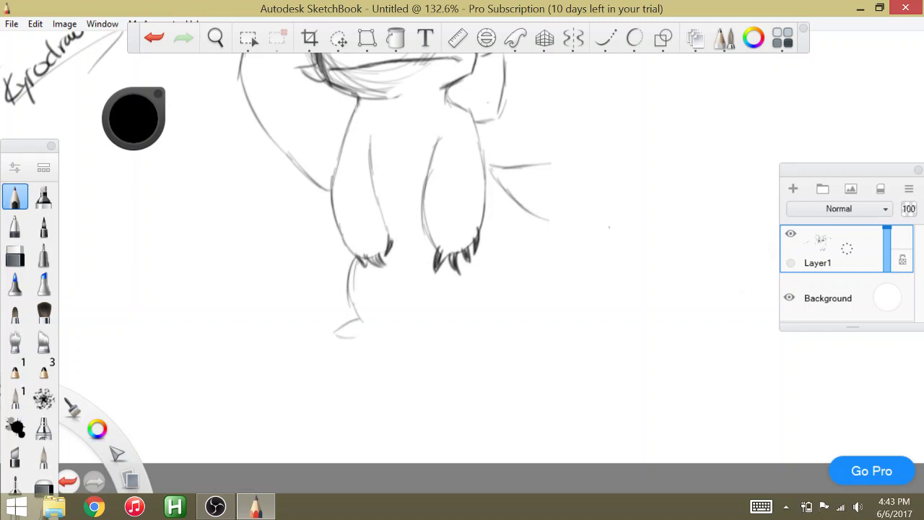
pyautogui.moveTo(431, 261)
pyautogui.mouseDown()
pyautogui.moveTo(419, 322)
pyautogui.moveTo(382, 336)
pyautogui.moveTo(424, 328)
pyautogui.mouseUp()
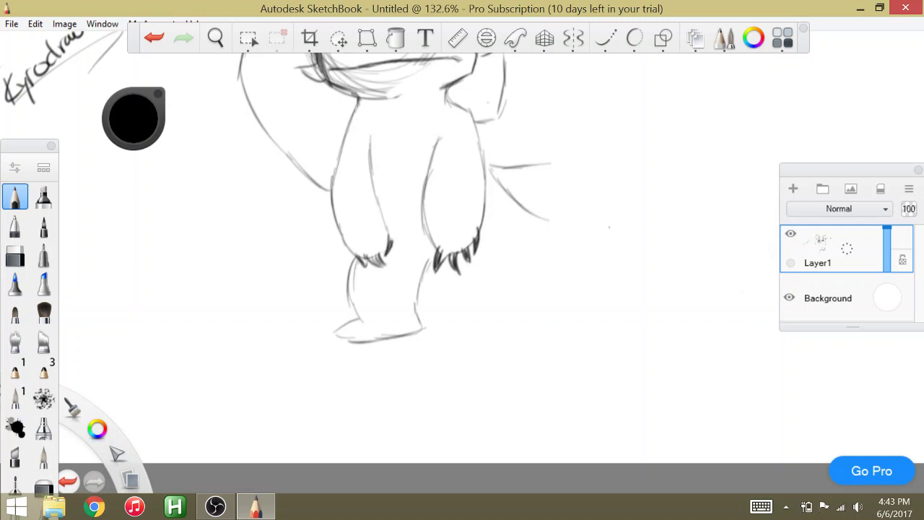
# Outline the right hind leg and foot with the Pencil, including the leg's outer edge below the tail line
pyautogui.moveTo(466, 263)
pyautogui.mouseDown()
pyautogui.moveTo(459, 310)
pyautogui.moveTo(467, 334)
pyautogui.moveTo(518, 334)
pyautogui.moveTo(529, 325)
pyautogui.mouseUp()
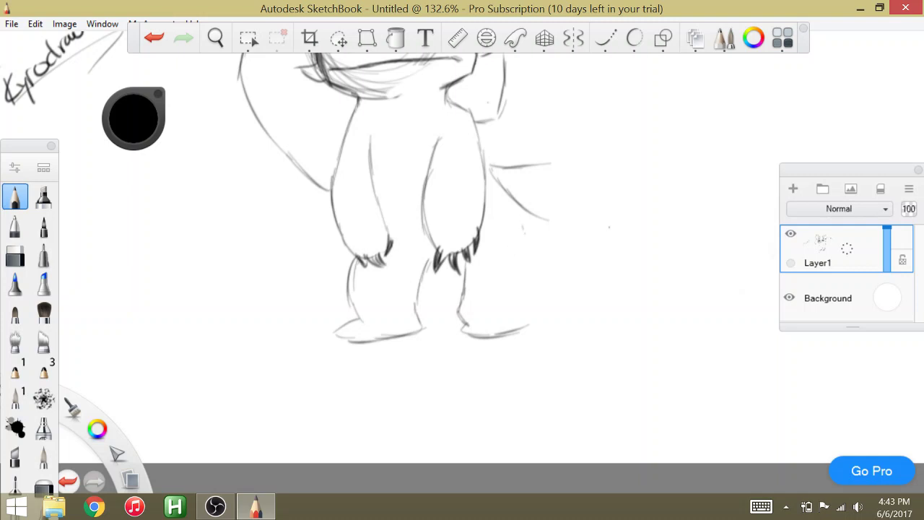
pyautogui.moveTo(519, 227); pyautogui.dragTo(528, 320)
pyautogui.moveTo(517, 281)
pyautogui.mouseDown()
pyautogui.moveTo(527, 313)
pyautogui.moveTo(523, 233)
pyautogui.moveTo(524, 261)
pyautogui.mouseUp()
pyautogui.moveTo(465, 259)
pyautogui.mouseDown()
pyautogui.moveTo(469, 329)
pyautogui.moveTo(506, 338)
pyautogui.moveTo(531, 327)
pyautogui.moveTo(522, 250)
pyautogui.mouseUp()
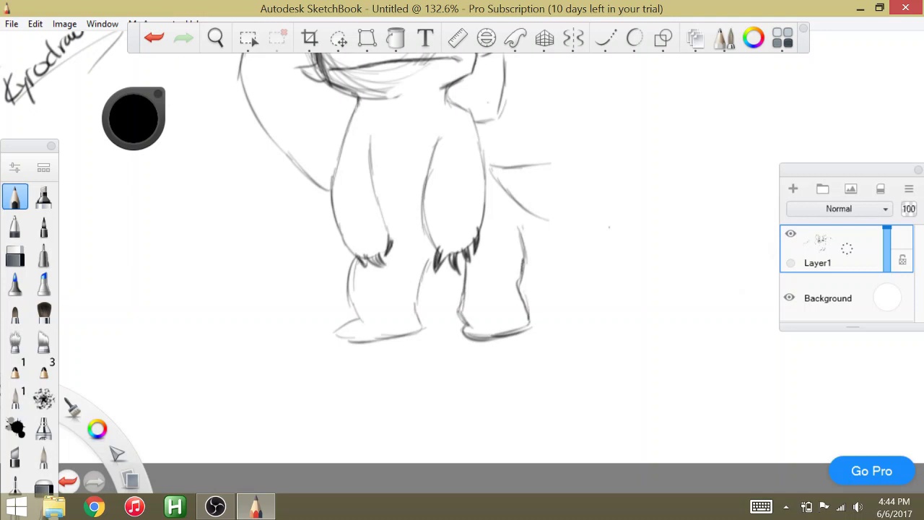
# Draw the tail sweeping out from the right hind leg to a narrow upturned tip, and reinforce its upper and lower edges
pyautogui.scroll(-4, 320, 327)
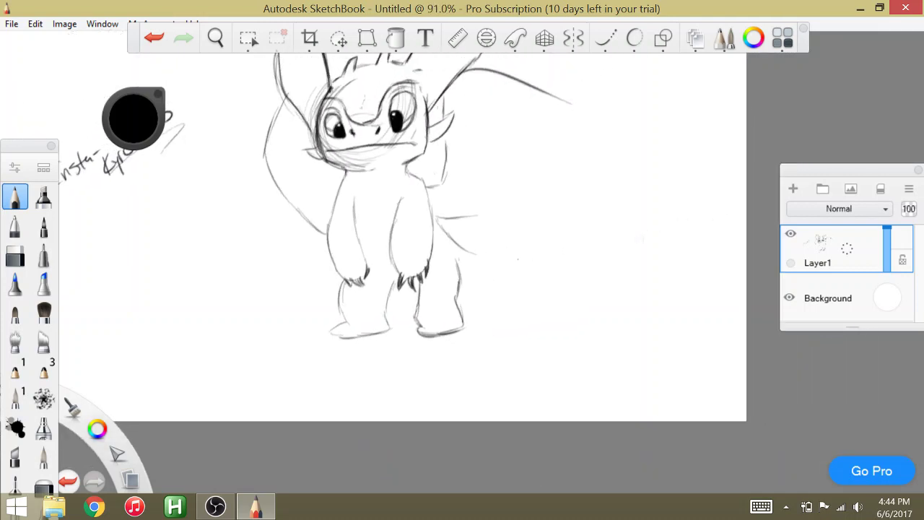
pyautogui.moveTo(456, 305)
pyautogui.mouseDown()
pyautogui.moveTo(543, 307)
pyautogui.moveTo(577, 287)
pyautogui.mouseUp()
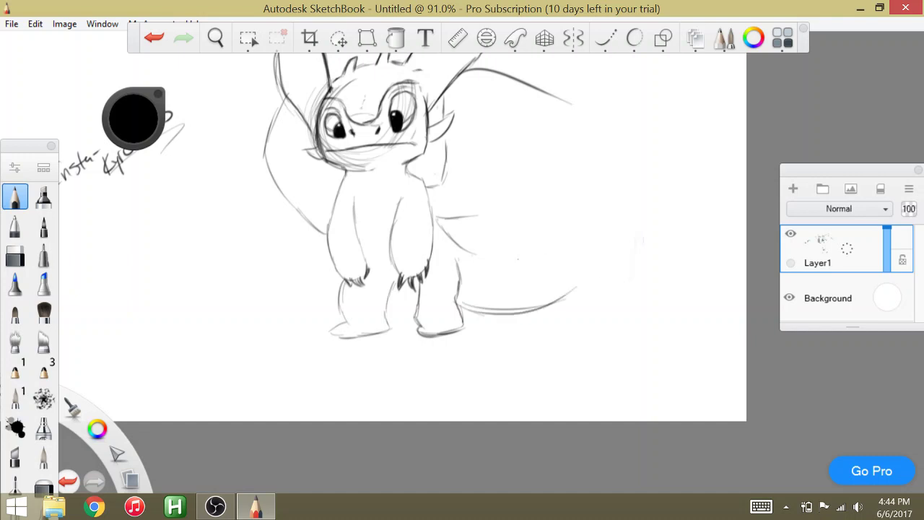
pyautogui.moveTo(467, 253); pyautogui.dragTo(540, 263)
pyautogui.moveTo(471, 252); pyautogui.dragTo(587, 263)
pyautogui.moveTo(523, 274); pyautogui.dragTo(547, 275)
pyautogui.moveTo(566, 273)
pyautogui.mouseDown()
pyautogui.moveTo(596, 264)
pyautogui.moveTo(599, 276)
pyautogui.moveTo(576, 263)
pyautogui.moveTo(560, 296)
pyautogui.moveTo(510, 313)
pyautogui.moveTo(602, 277)
pyautogui.moveTo(573, 264)
pyautogui.moveTo(548, 273)
pyautogui.mouseUp()
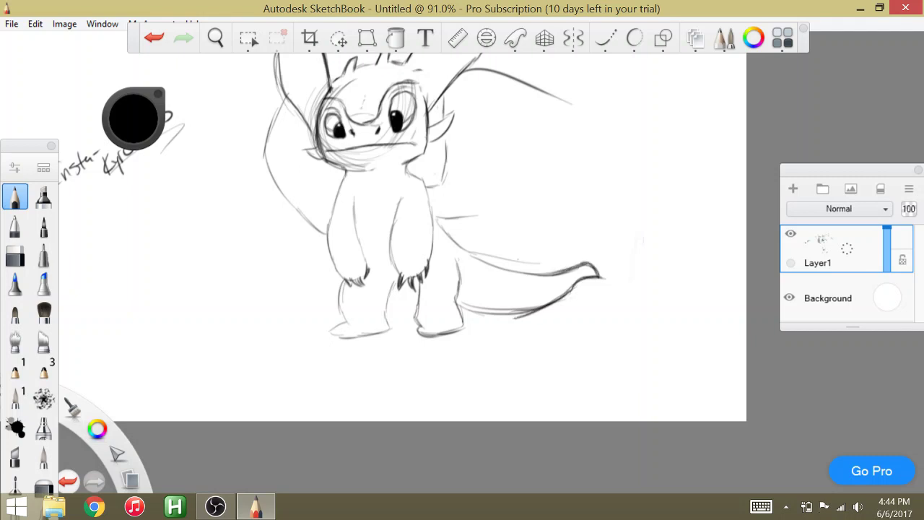
pyautogui.moveTo(456, 305)
pyautogui.mouseDown()
pyautogui.moveTo(534, 313)
pyautogui.moveTo(452, 305)
pyautogui.mouseUp()
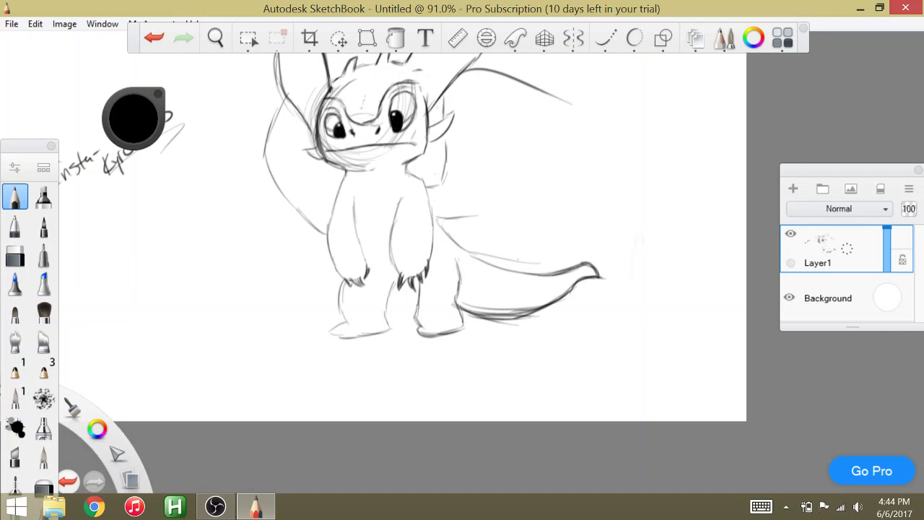
pyautogui.moveTo(441, 226)
pyautogui.mouseDown()
pyautogui.moveTo(505, 269)
pyautogui.moveTo(589, 267)
pyautogui.moveTo(599, 276)
pyautogui.moveTo(548, 272)
pyautogui.mouseUp()
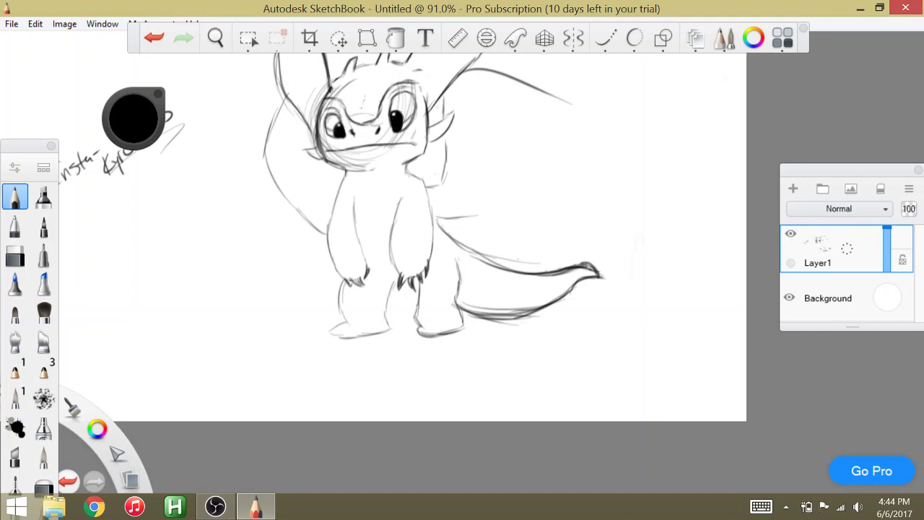
# Add a pointed fin above the tail near its tip and a flat fin across its lower edge
pyautogui.scroll(-2, 408, 274)
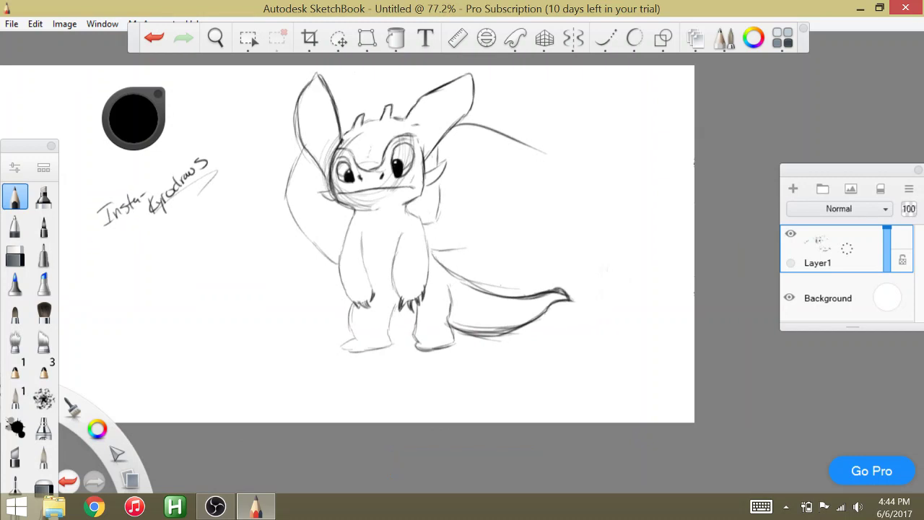
pyautogui.moveTo(512, 295)
pyautogui.mouseDown()
pyautogui.moveTo(537, 267)
pyautogui.moveTo(534, 298)
pyautogui.moveTo(563, 313)
pyautogui.mouseUp()
pyautogui.moveTo(502, 318)
pyautogui.mouseDown()
pyautogui.moveTo(570, 316)
pyautogui.moveTo(508, 316)
pyautogui.moveTo(568, 321)
pyautogui.moveTo(558, 319)
pyautogui.mouseUp()
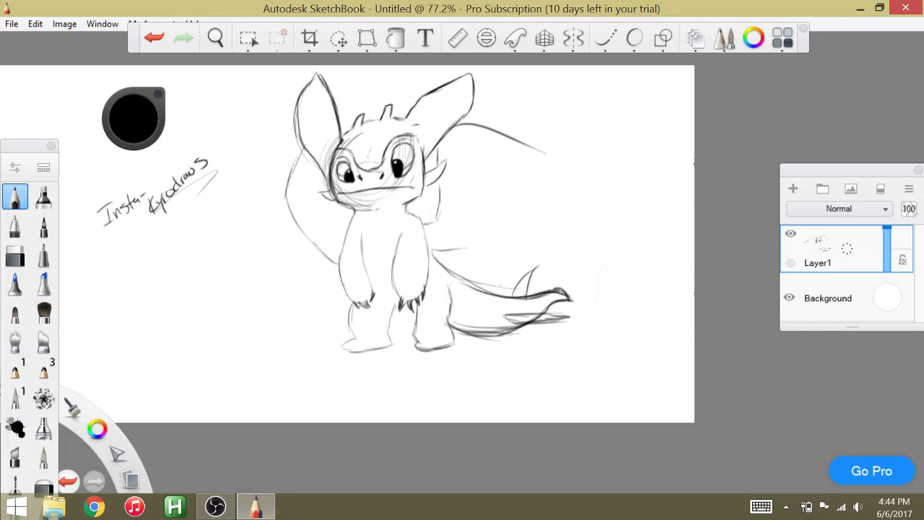
# Go over both hind legs and feet with the Pencil to darken their outlines
pyautogui.moveTo(351, 304)
pyautogui.mouseDown()
pyautogui.moveTo(345, 349)
pyautogui.moveTo(386, 349)
pyautogui.mouseUp()
pyautogui.moveTo(391, 306)
pyautogui.mouseDown()
pyautogui.moveTo(385, 341)
pyautogui.moveTo(415, 329)
pyautogui.moveTo(425, 351)
pyautogui.mouseUp()
pyautogui.moveTo(447, 290)
pyautogui.mouseDown()
pyautogui.moveTo(454, 330)
pyautogui.moveTo(443, 346)
pyautogui.mouseUp()
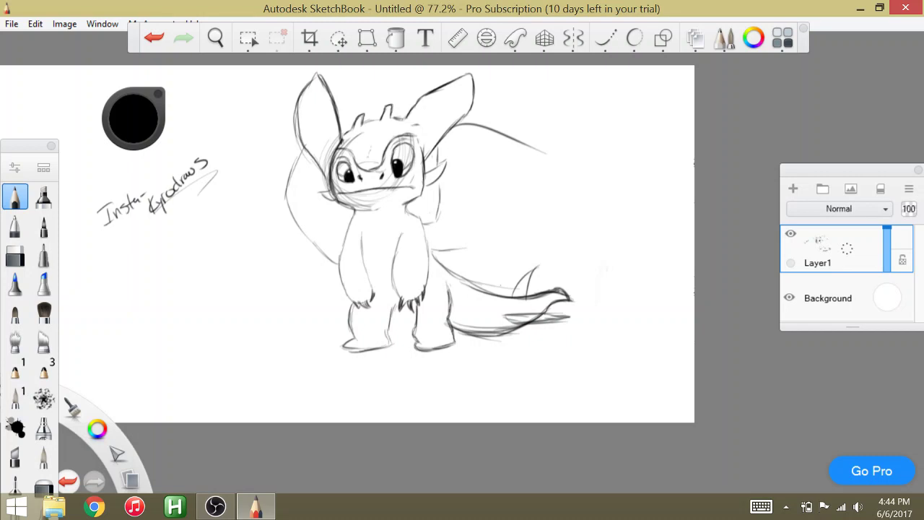
# Add inner contour curves to both front legs and a short chest line between them
pyautogui.scroll(3, 427, 301)
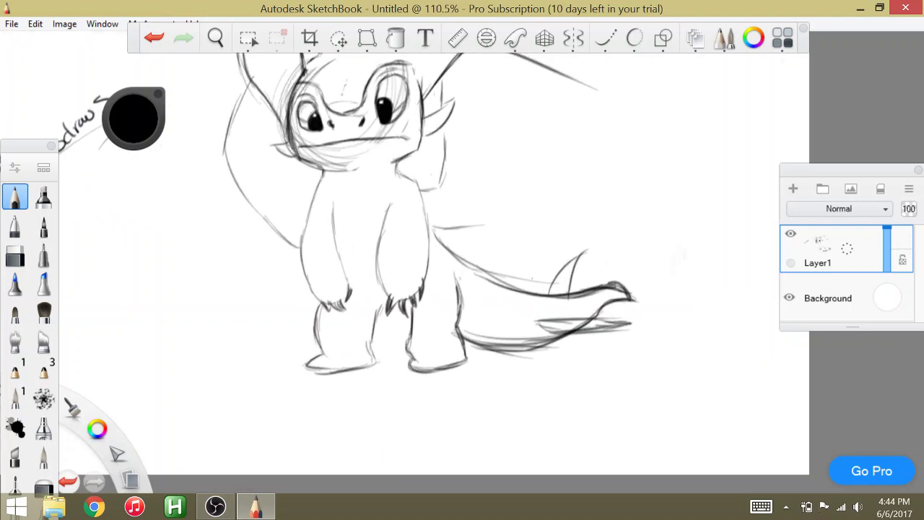
pyautogui.moveTo(306, 231); pyautogui.dragTo(333, 293)
pyautogui.moveTo(379, 235)
pyautogui.mouseDown()
pyautogui.moveTo(407, 226)
pyautogui.moveTo(412, 296)
pyautogui.moveTo(407, 229)
pyautogui.mouseUp()
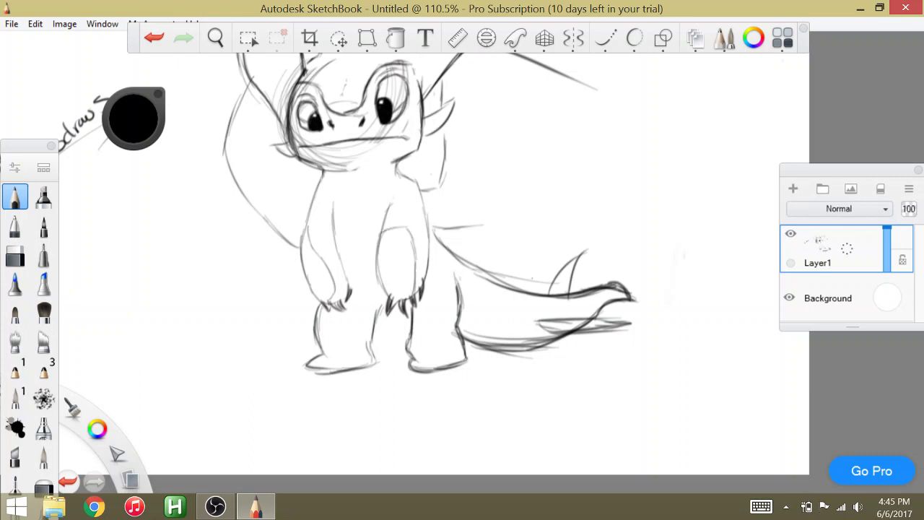
pyautogui.moveTo(351, 192); pyautogui.dragTo(347, 217)
# Darken the left wing's outline and the wing base behind the right cheek
pyautogui.moveTo(250, 80)
pyautogui.mouseDown()
pyautogui.moveTo(225, 154)
pyautogui.moveTo(270, 226)
pyautogui.moveTo(301, 250)
pyautogui.mouseUp()
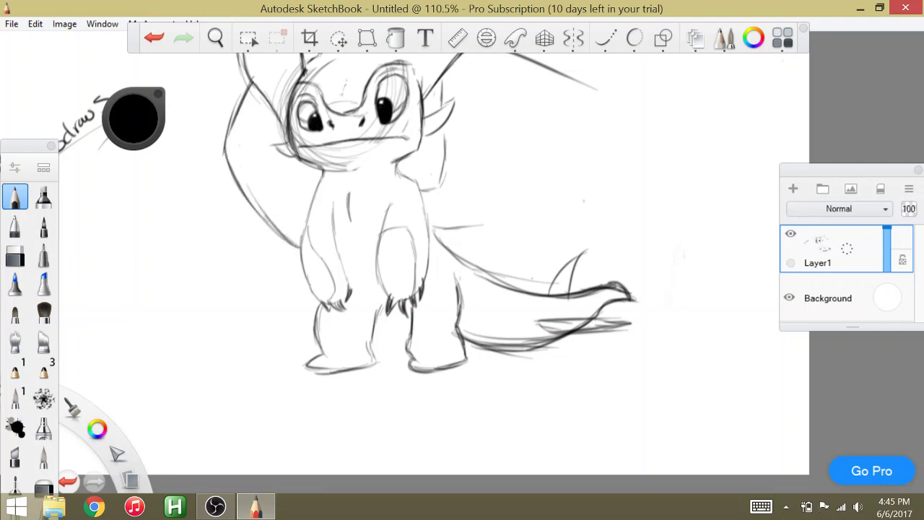
pyautogui.moveTo(422, 189)
pyautogui.mouseDown()
pyautogui.moveTo(442, 148)
pyautogui.moveTo(443, 88)
pyautogui.mouseUp()
pyautogui.scroll(-3, 357, 231)
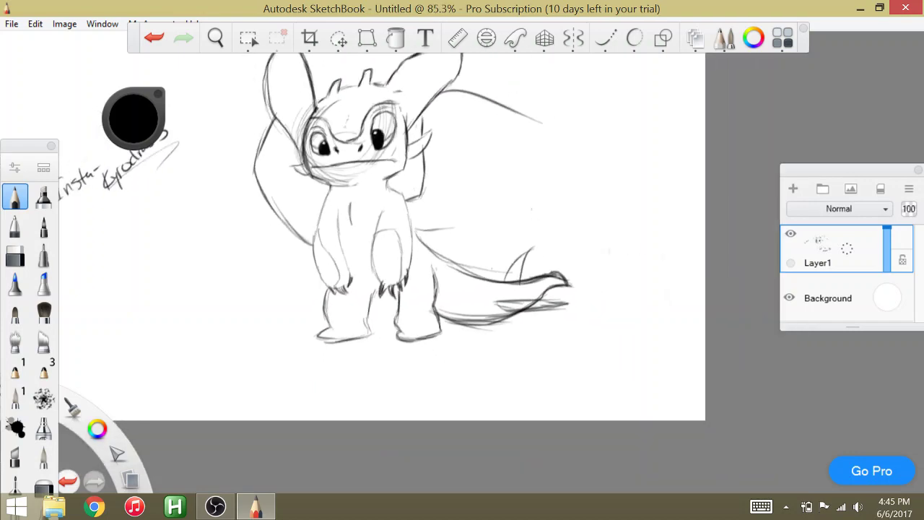
# Reinforce the outlines of both front legs from the shoulders down to the claws
pyautogui.moveTo(335, 211); pyautogui.dragTo(349, 274)
pyautogui.moveTo(314, 235); pyautogui.dragTo(329, 187)
pyautogui.moveTo(379, 211); pyautogui.dragTo(377, 283)
pyautogui.moveTo(376, 230); pyautogui.dragTo(388, 229)
pyautogui.moveTo(397, 232); pyautogui.dragTo(400, 280)
pyautogui.moveTo(396, 233)
pyautogui.mouseDown()
pyautogui.moveTo(399, 265)
pyautogui.moveTo(408, 254)
pyautogui.moveTo(405, 203)
pyautogui.moveTo(389, 179)
pyautogui.mouseUp()
# Draw the right wing's scalloped lower edge, and extend its top edge down to meet the outermost scallop
pyautogui.scroll(-2, 381, 239)
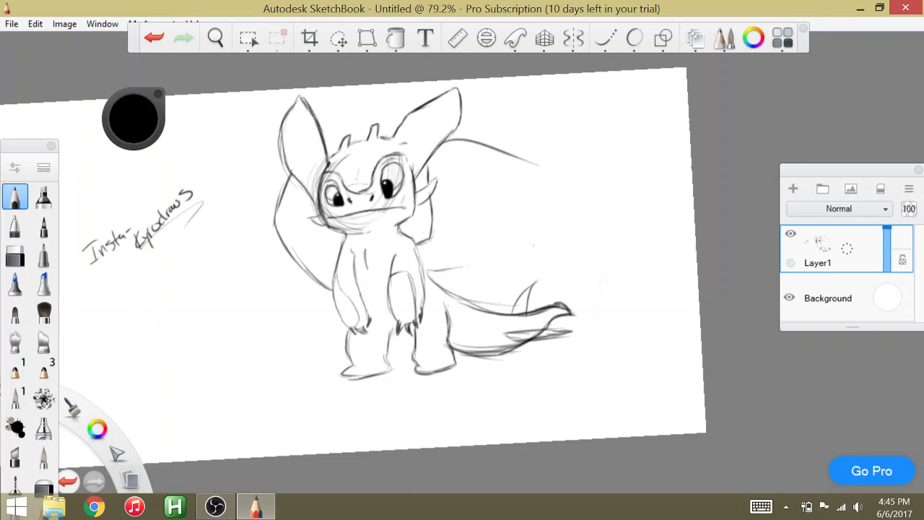
pyautogui.moveTo(444, 267)
pyautogui.mouseDown()
pyautogui.moveTo(462, 264)
pyautogui.moveTo(471, 274)
pyautogui.moveTo(483, 256)
pyautogui.moveTo(525, 248)
pyautogui.moveTo(529, 237)
pyautogui.mouseUp()
pyautogui.moveTo(522, 241); pyautogui.dragTo(562, 220)
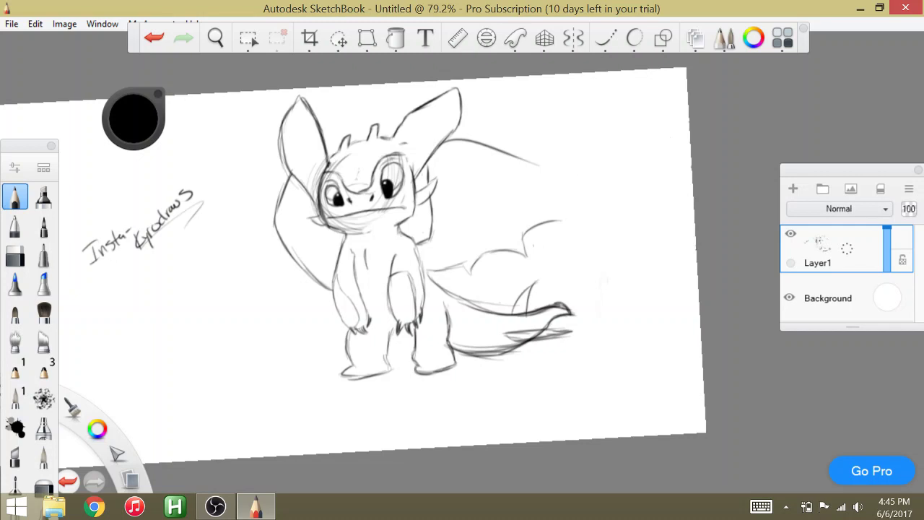
pyautogui.moveTo(436, 147)
pyautogui.mouseDown()
pyautogui.moveTo(453, 142)
pyautogui.moveTo(550, 187)
pyautogui.moveTo(567, 218)
pyautogui.mouseUp()
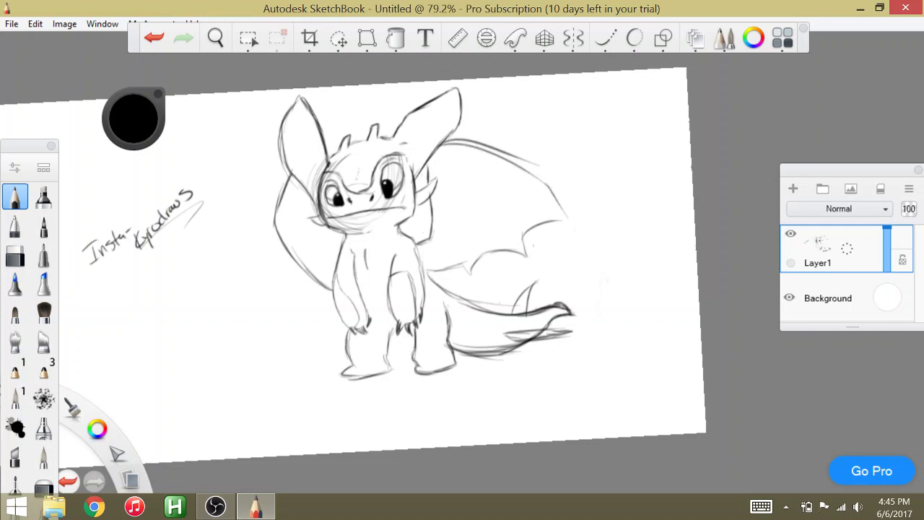
# Shape the right wing's outer edge to a sharp tip, and darken its top edge and scallops with repeated strokes
pyautogui.moveTo(537, 177)
pyautogui.mouseDown()
pyautogui.moveTo(581, 222)
pyautogui.moveTo(573, 230)
pyautogui.mouseUp()
pyautogui.moveTo(505, 153); pyautogui.dragTo(534, 163)
pyautogui.moveTo(523, 241)
pyautogui.mouseDown()
pyautogui.moveTo(528, 231)
pyautogui.moveTo(582, 229)
pyautogui.mouseUp()
pyautogui.moveTo(449, 145); pyautogui.dragTo(557, 218)
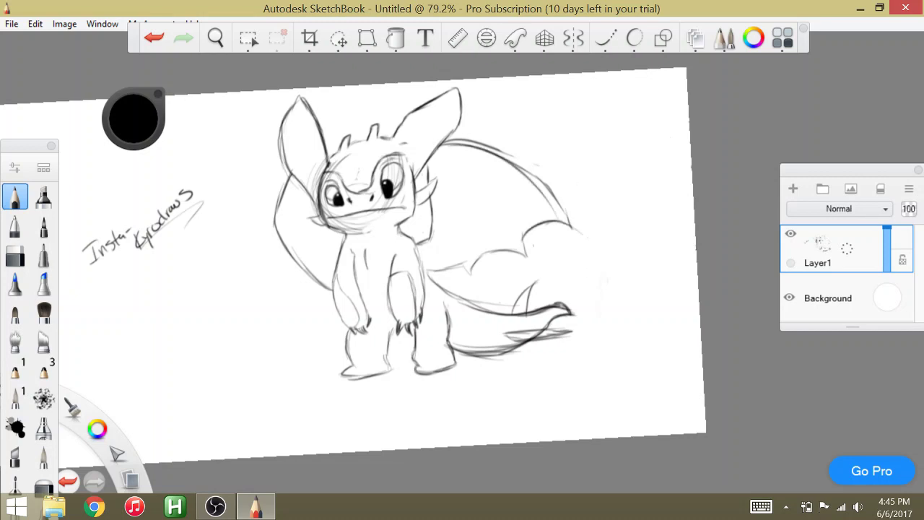
pyautogui.moveTo(494, 151)
pyautogui.mouseDown()
pyautogui.moveTo(543, 184)
pyautogui.moveTo(582, 236)
pyautogui.mouseUp()
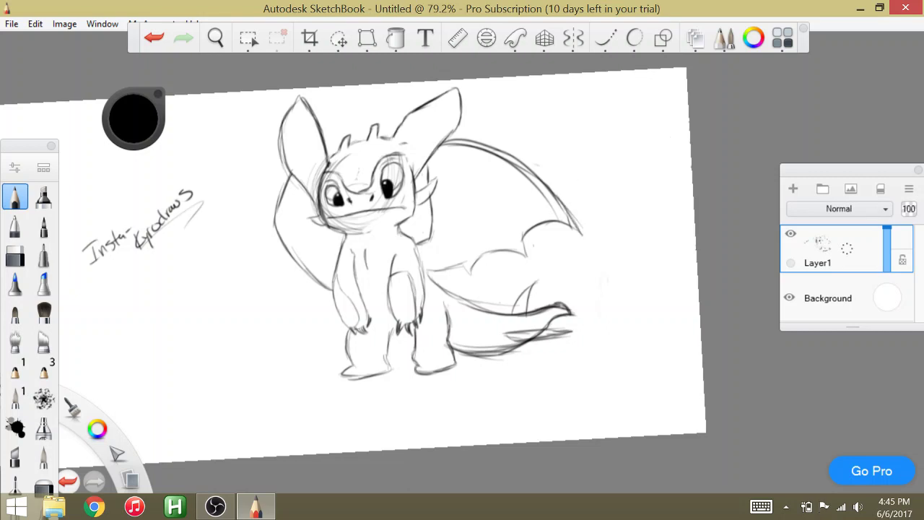
pyautogui.moveTo(563, 220)
pyautogui.mouseDown()
pyautogui.moveTo(530, 264)
pyautogui.moveTo(458, 265)
pyautogui.moveTo(472, 277)
pyautogui.moveTo(477, 262)
pyautogui.mouseUp()
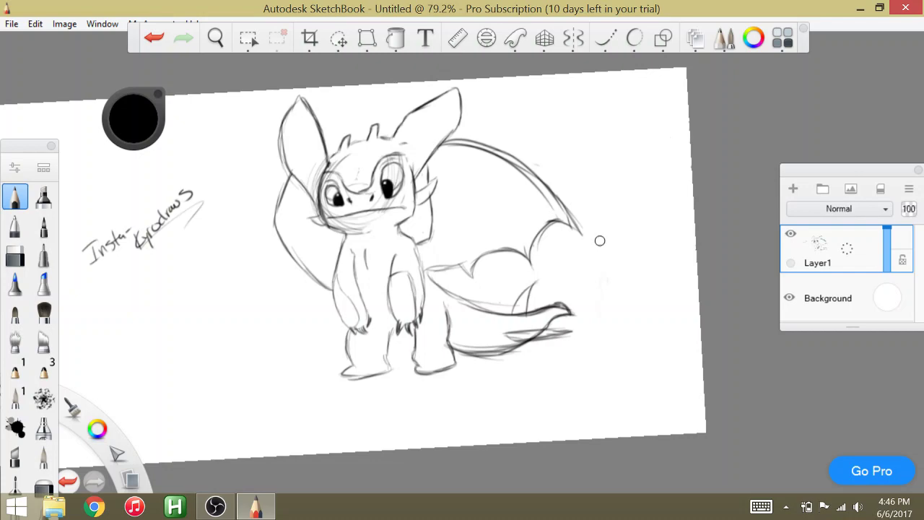
# Add a new layer above the sketch, and lower Layer1's opacity to 13
pyautogui.scroll(3, 600, 241)
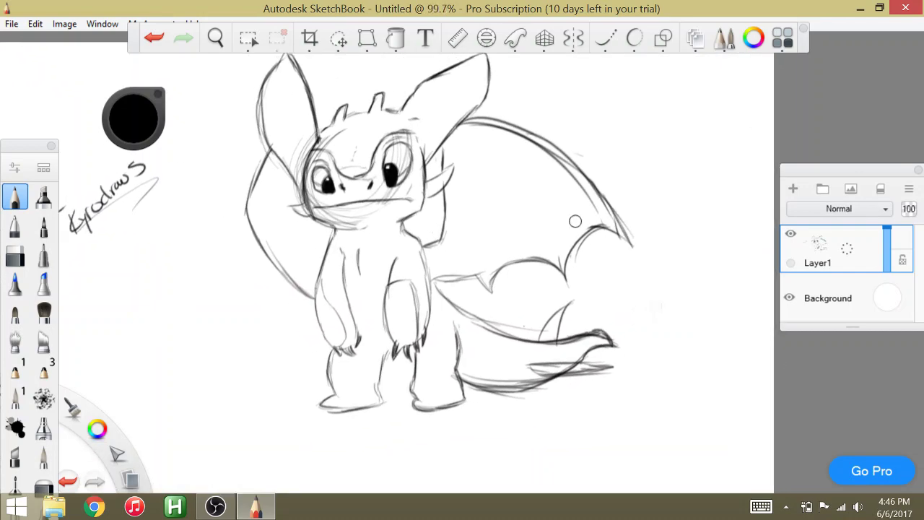
pyautogui.click(792, 188)
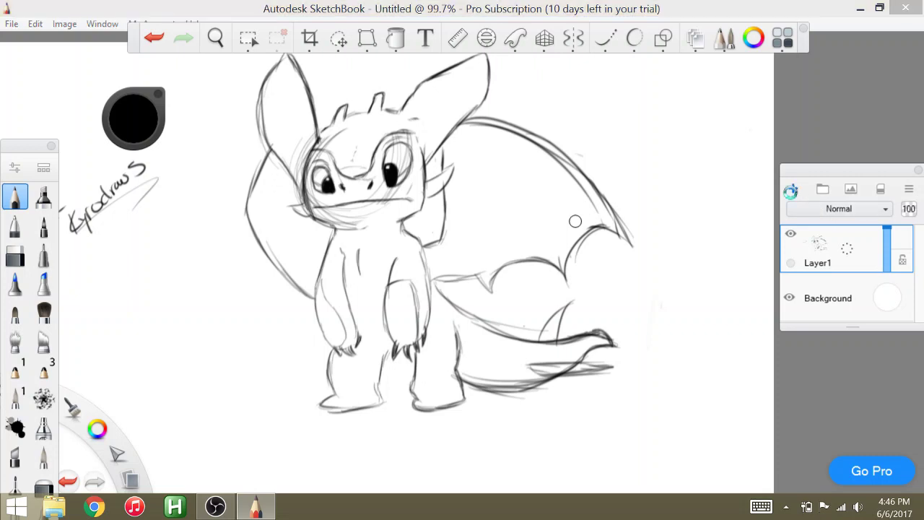
pyautogui.click(844, 298)
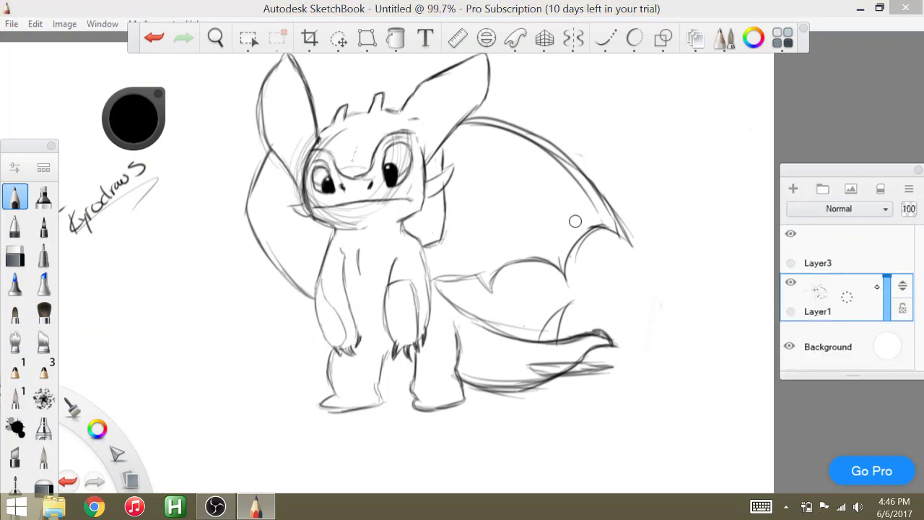
pyautogui.click(884, 279)
pyautogui.moveTo(884, 279); pyautogui.dragTo(889, 315)
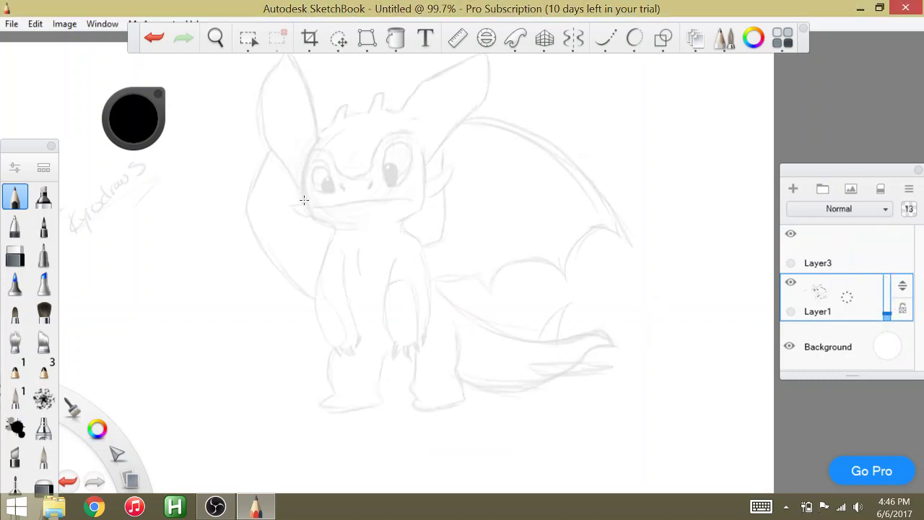
# On Layer3, trace clean outlines over both ears, the spiked top of the head and the left wing
pyautogui.click(834, 251)
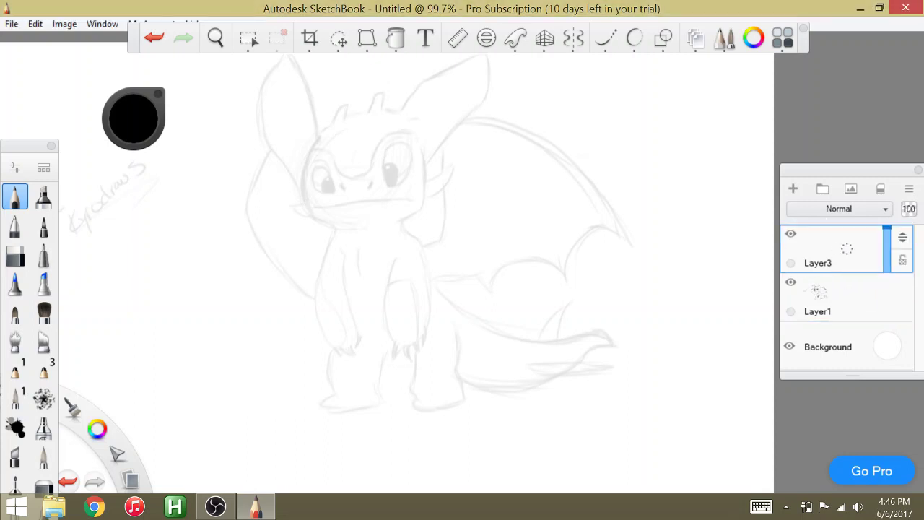
pyautogui.moveTo(308, 205)
pyautogui.mouseDown()
pyautogui.moveTo(303, 166)
pyautogui.moveTo(323, 133)
pyautogui.mouseUp()
pyautogui.moveTo(301, 190)
pyautogui.mouseDown()
pyautogui.moveTo(264, 118)
pyautogui.moveTo(267, 83)
pyautogui.moveTo(287, 56)
pyautogui.mouseUp()
pyautogui.moveTo(318, 134); pyautogui.dragTo(288, 54)
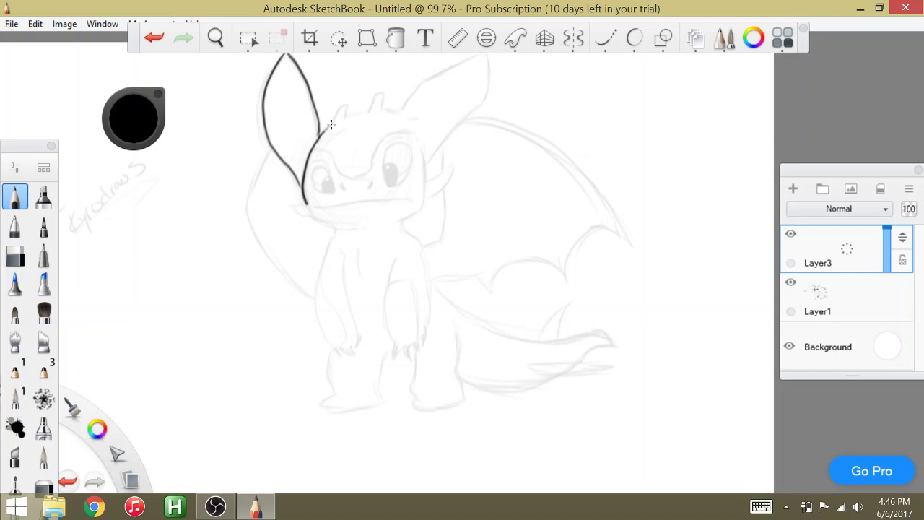
pyautogui.moveTo(330, 127)
pyautogui.mouseDown()
pyautogui.moveTo(349, 105)
pyautogui.moveTo(343, 123)
pyautogui.moveTo(346, 105)
pyautogui.moveTo(355, 122)
pyautogui.moveTo(344, 121)
pyautogui.moveTo(382, 109)
pyautogui.moveTo(367, 114)
pyautogui.moveTo(383, 93)
pyautogui.moveTo(373, 109)
pyautogui.moveTo(408, 107)
pyautogui.moveTo(425, 81)
pyautogui.moveTo(490, 52)
pyautogui.mouseUp()
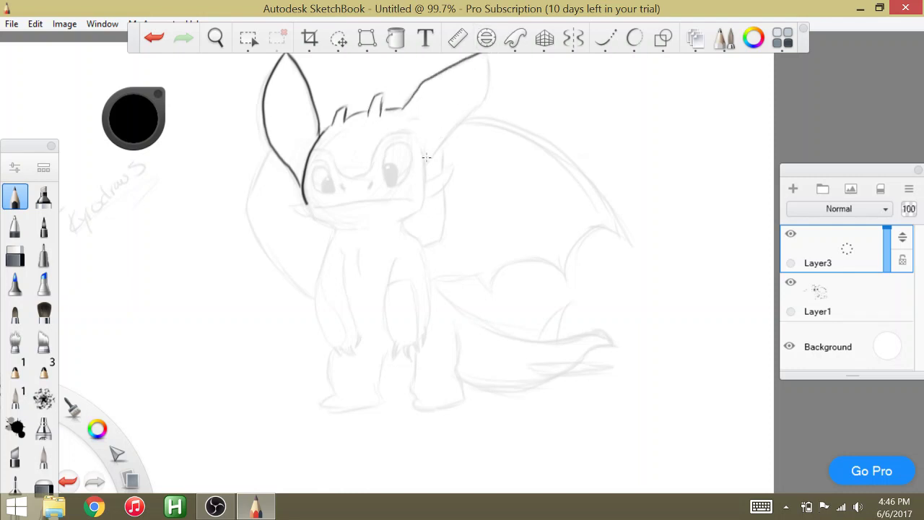
pyautogui.moveTo(424, 165)
pyautogui.mouseDown()
pyautogui.moveTo(483, 96)
pyautogui.moveTo(490, 59)
pyautogui.mouseUp()
pyautogui.moveTo(261, 168)
pyautogui.mouseDown()
pyautogui.moveTo(268, 150)
pyautogui.moveTo(246, 197)
pyautogui.moveTo(273, 262)
pyautogui.moveTo(309, 293)
pyautogui.mouseUp()
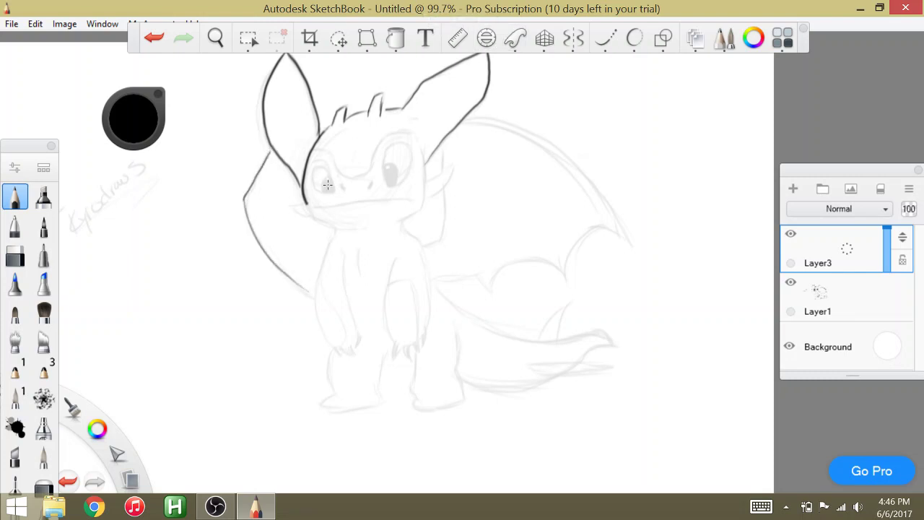
# Trace the jaw, mouth line, brow and both eyes of the face on Layer3, redrawing the mouth once
pyautogui.moveTo(304, 204); pyautogui.dragTo(314, 210)
pyautogui.moveTo(307, 200); pyautogui.dragTo(313, 212)
pyautogui.moveTo(426, 155)
pyautogui.mouseDown()
pyautogui.moveTo(413, 214)
pyautogui.moveTo(424, 149)
pyautogui.mouseUp()
pyautogui.moveTo(319, 210); pyautogui.dragTo(410, 202)
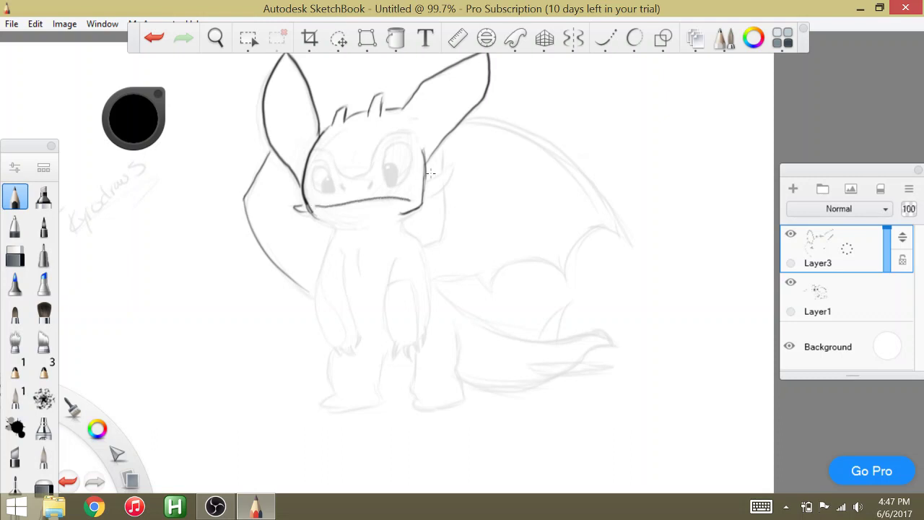
pyautogui.click(156, 38)
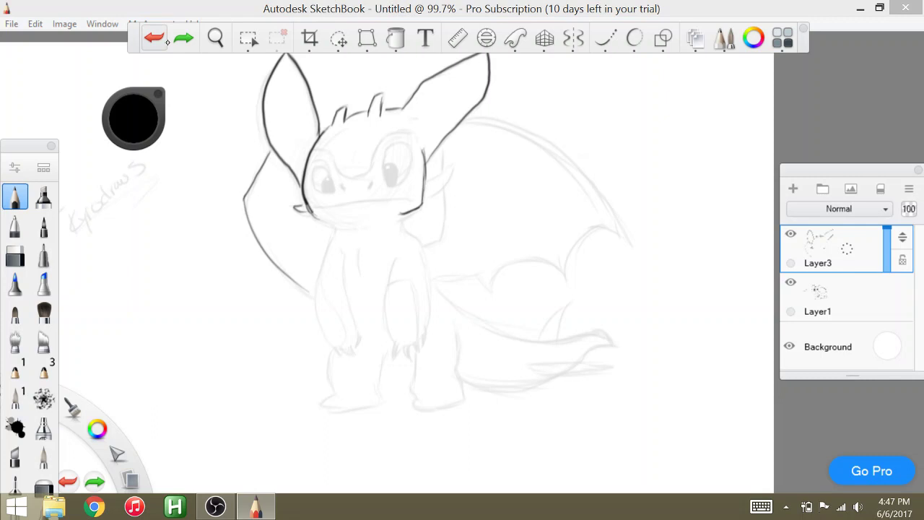
pyautogui.click(559, 440)
pyautogui.moveTo(318, 208); pyautogui.dragTo(413, 200)
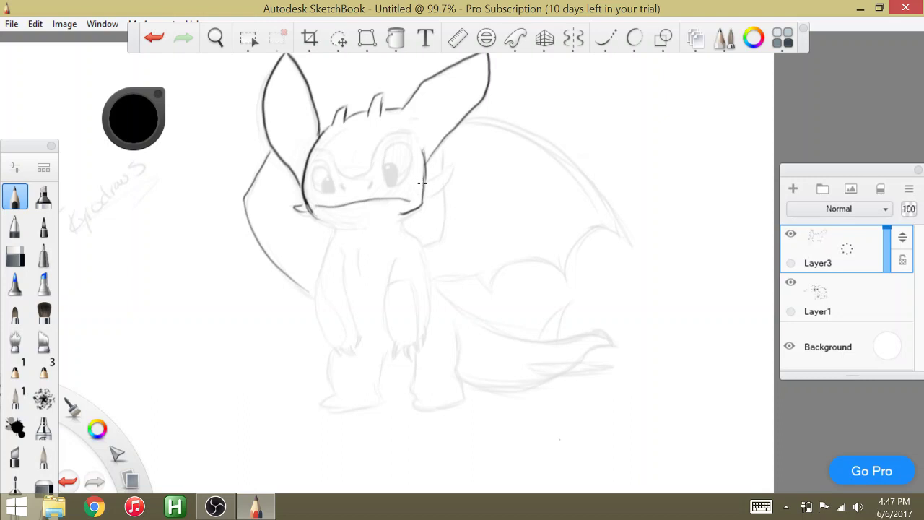
pyautogui.moveTo(672, 318); pyautogui.dragTo(658, 350)
pyautogui.moveTo(384, 174)
pyautogui.mouseDown()
pyautogui.moveTo(389, 145)
pyautogui.moveTo(404, 142)
pyautogui.moveTo(406, 176)
pyautogui.moveTo(386, 182)
pyautogui.moveTo(382, 165)
pyautogui.moveTo(389, 181)
pyautogui.moveTo(397, 166)
pyautogui.moveTo(388, 162)
pyautogui.moveTo(402, 177)
pyautogui.mouseUp()
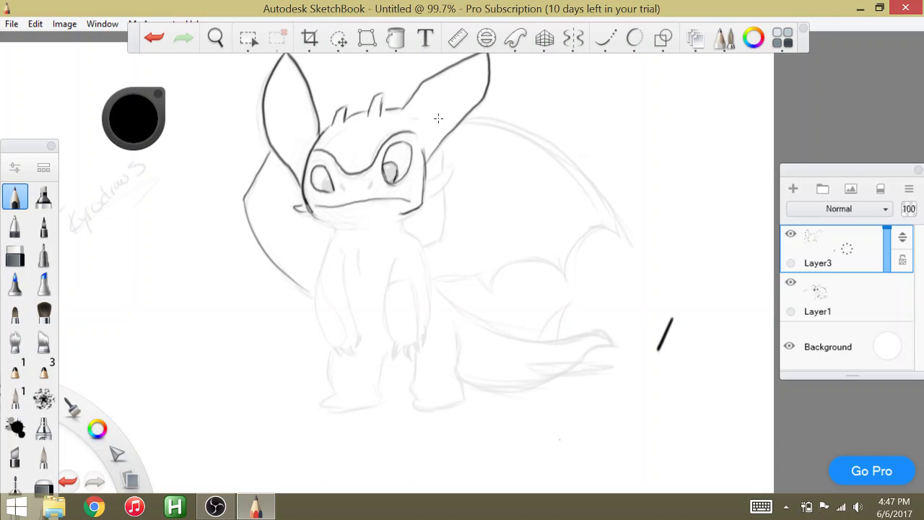
# Delete Layer3 with the traced outlines, and raise Layer1's opacity to 98
pyautogui.click(790, 234)
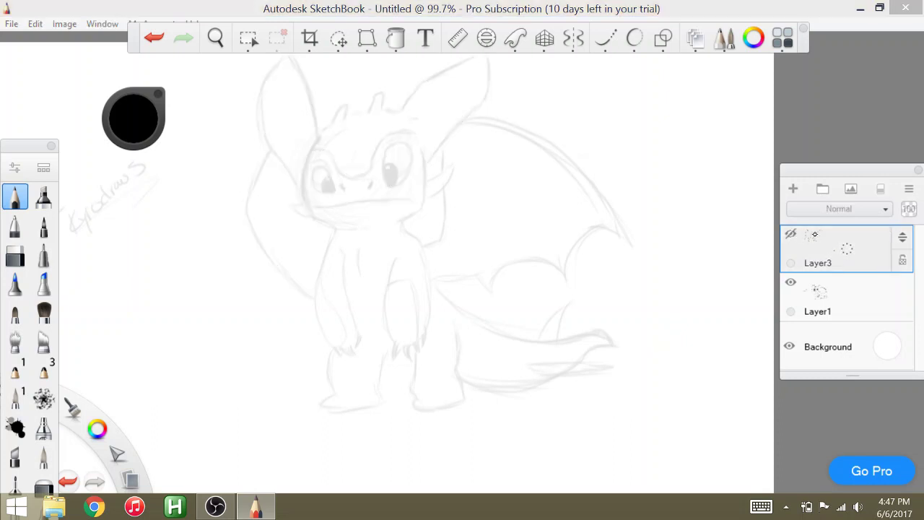
pyautogui.click(854, 259)
pyautogui.click(861, 272)
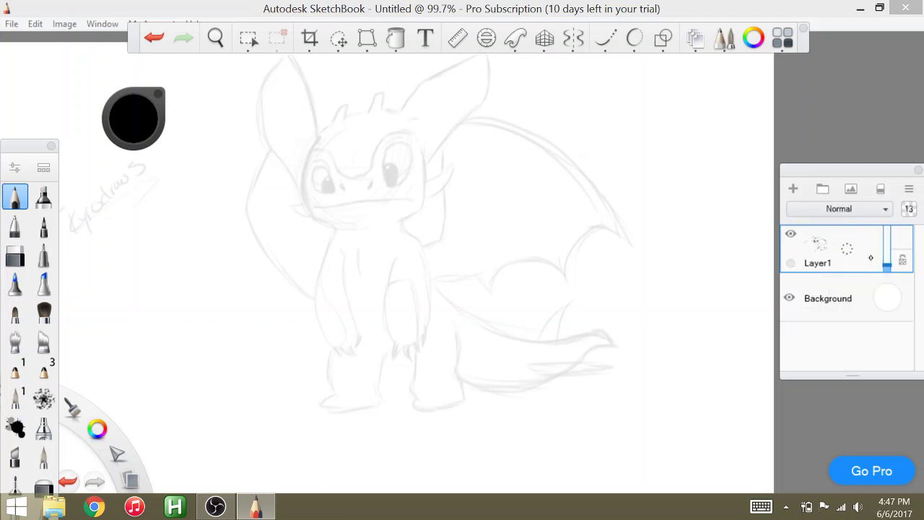
pyautogui.moveTo(873, 260); pyautogui.dragTo(909, 211)
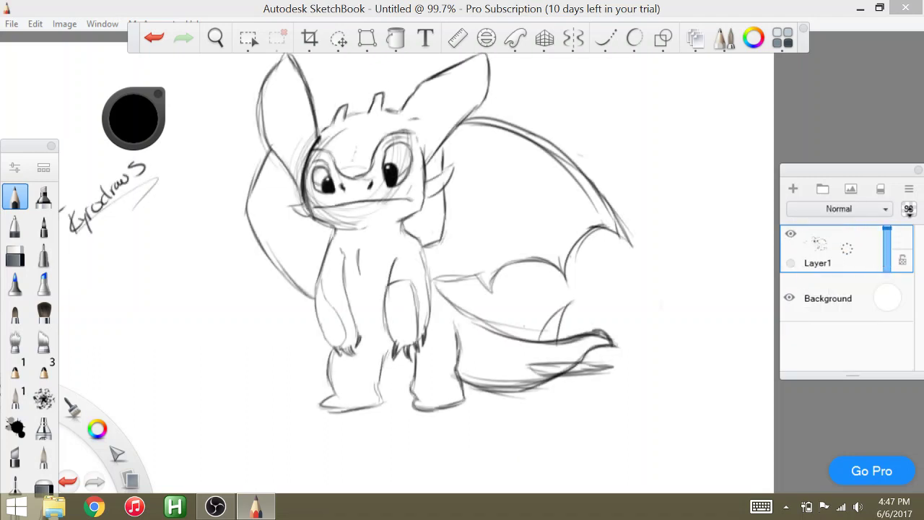
# Add a new empty layer and move Layer1 above it
pyautogui.click(794, 189)
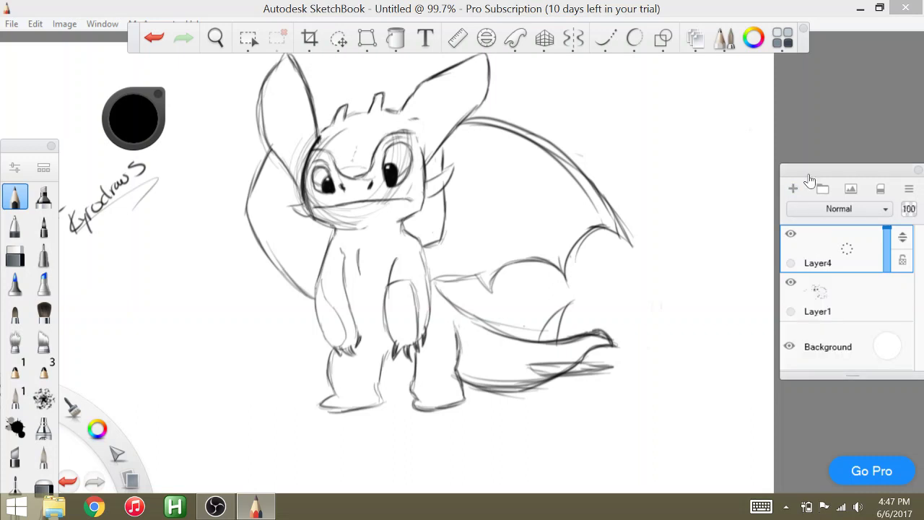
pyautogui.click(841, 296)
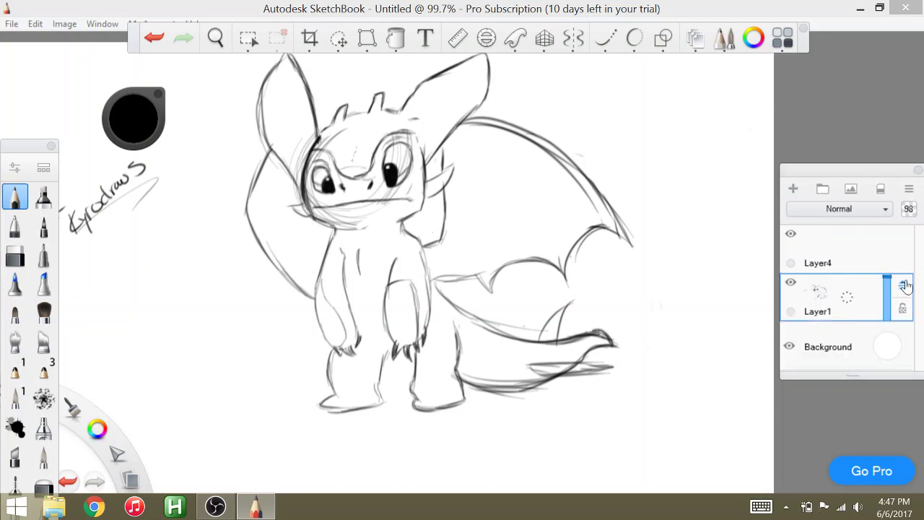
pyautogui.moveTo(904, 248); pyautogui.dragTo(908, 228)
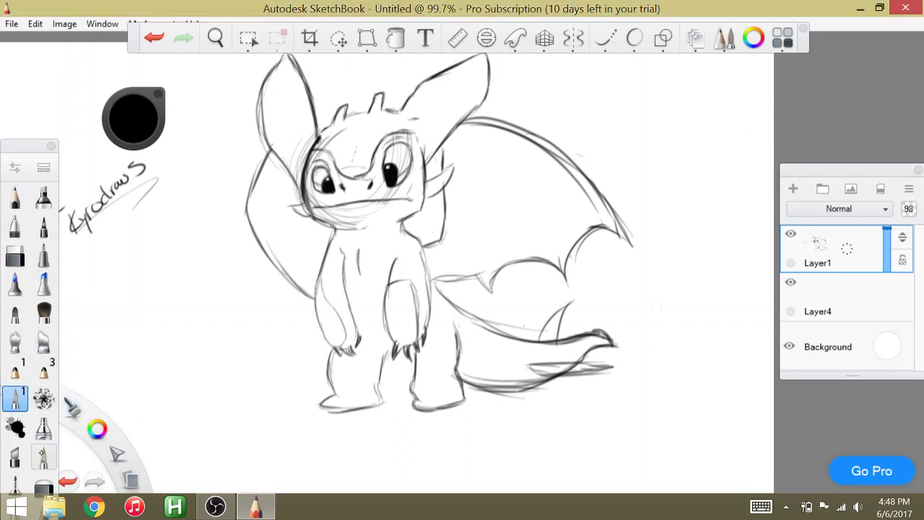
# Switch to the Paintbrush and set its size to 16.9
pyautogui.click(55, 451)
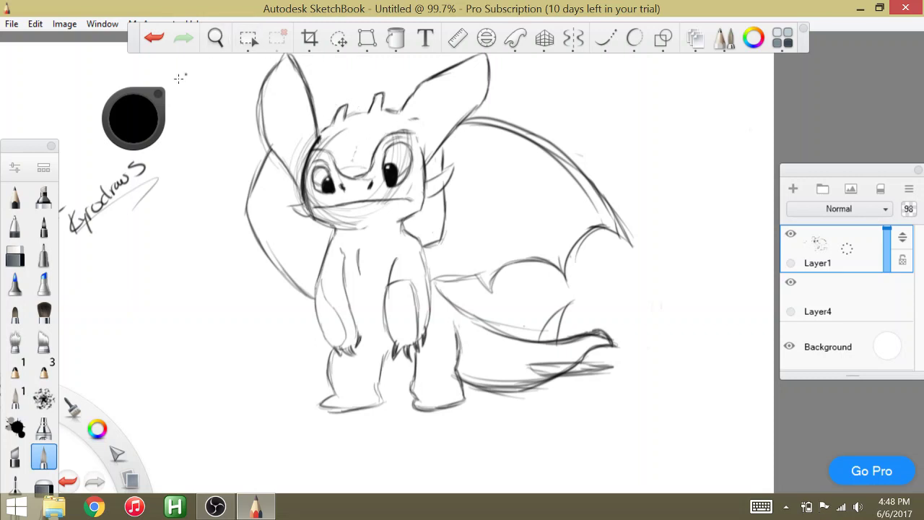
pyautogui.click(20, 168)
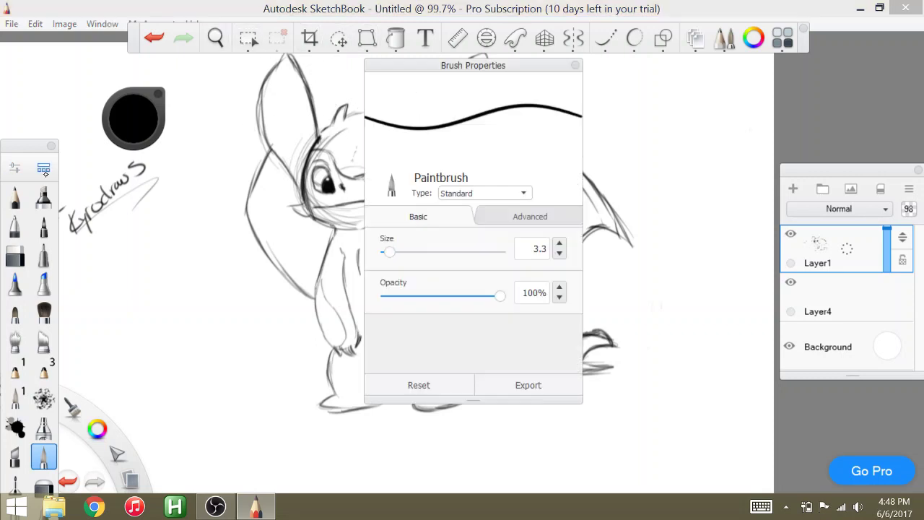
pyautogui.moveTo(389, 250); pyautogui.dragTo(404, 251)
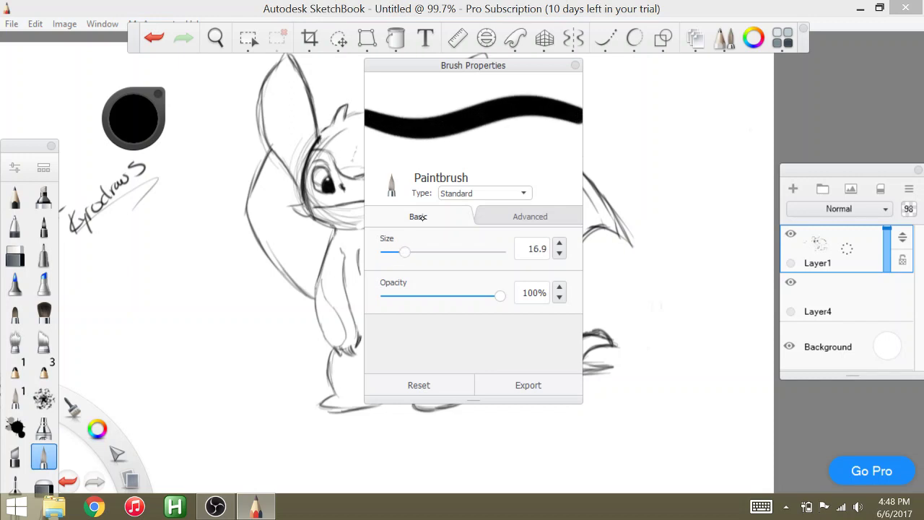
pyautogui.click(576, 65)
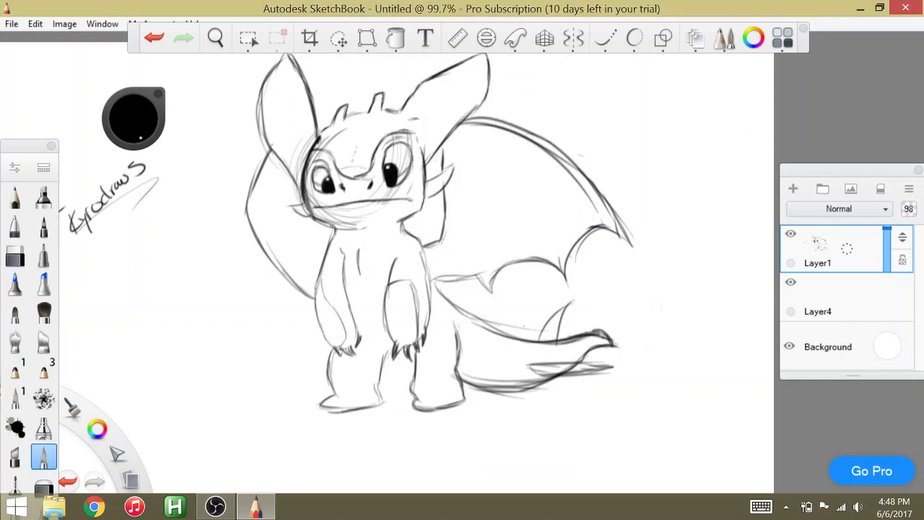
# Pick the dark cool gray C10 from the Copic Library as the painting color
pyautogui.moveTo(134, 118)
pyautogui.mouseDown()
pyautogui.moveTo(133, 109)
pyautogui.moveTo(134, 119)
pyautogui.mouseUp()
pyautogui.click(782, 37)
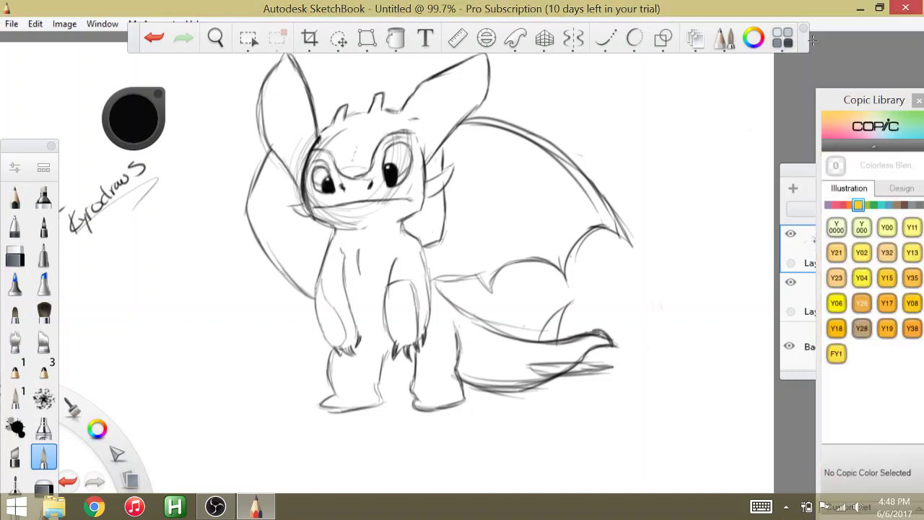
pyautogui.click(912, 206)
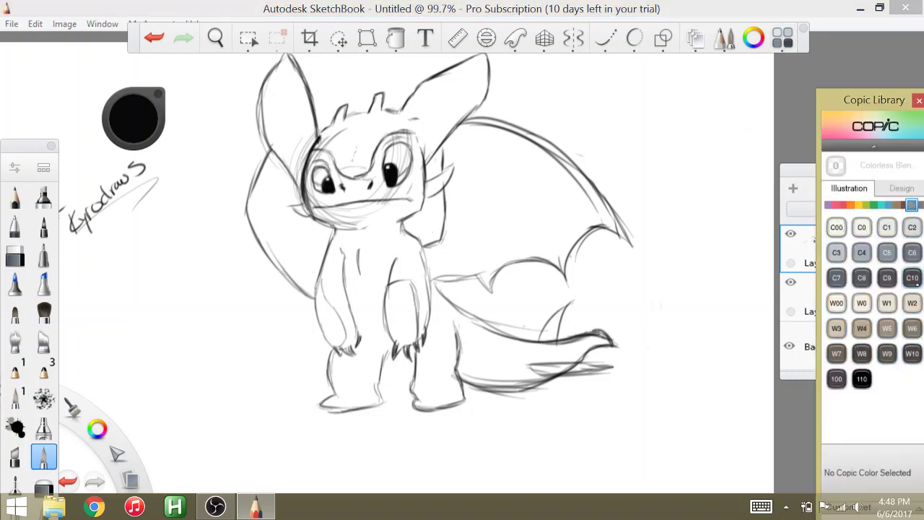
pyautogui.click(912, 278)
# Try painting the left ear dark gray on Layer1, close the Copic Library, and undo the ear strokes
pyautogui.moveTo(287, 101)
pyautogui.mouseDown()
pyautogui.moveTo(293, 153)
pyautogui.moveTo(278, 94)
pyautogui.moveTo(273, 155)
pyautogui.moveTo(266, 119)
pyautogui.moveTo(278, 78)
pyautogui.moveTo(272, 90)
pyautogui.mouseUp()
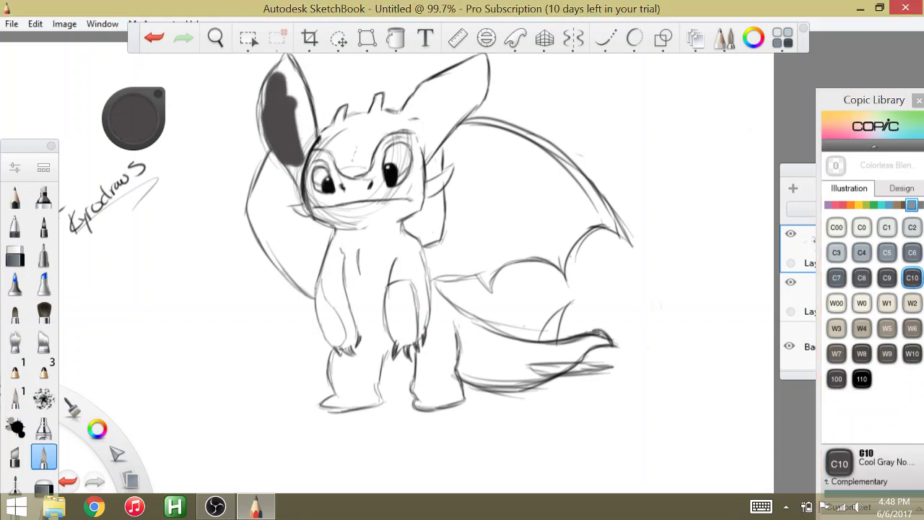
pyautogui.click(918, 101)
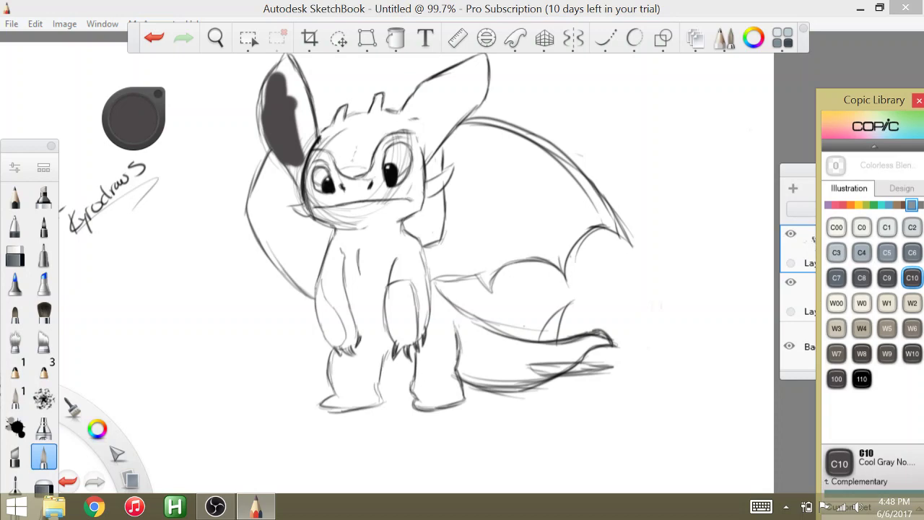
pyautogui.click(918, 100)
pyautogui.click(154, 39)
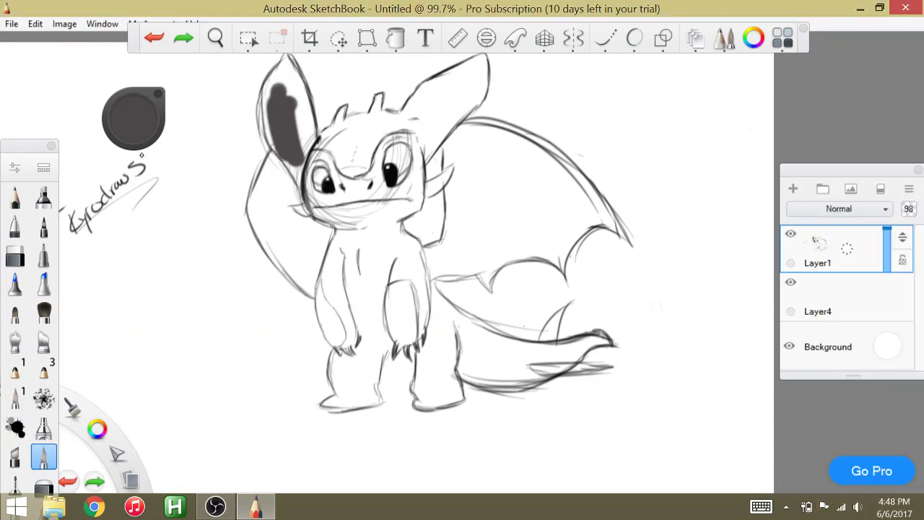
pyautogui.click(154, 38)
pyautogui.click(153, 39)
pyautogui.click(154, 38)
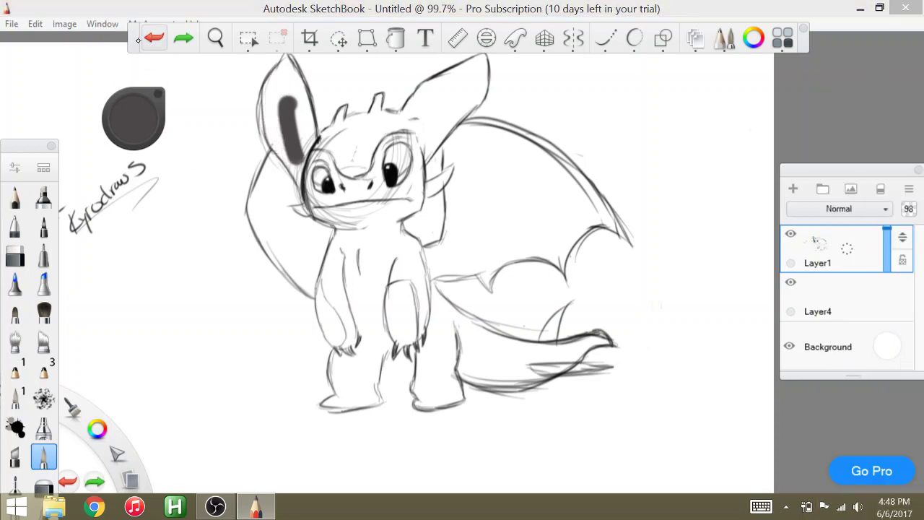
pyautogui.click(153, 39)
# On Layer4 beneath the sketch, fill the left ear and the upper part of the left wing with C10 gray
pyautogui.click(836, 292)
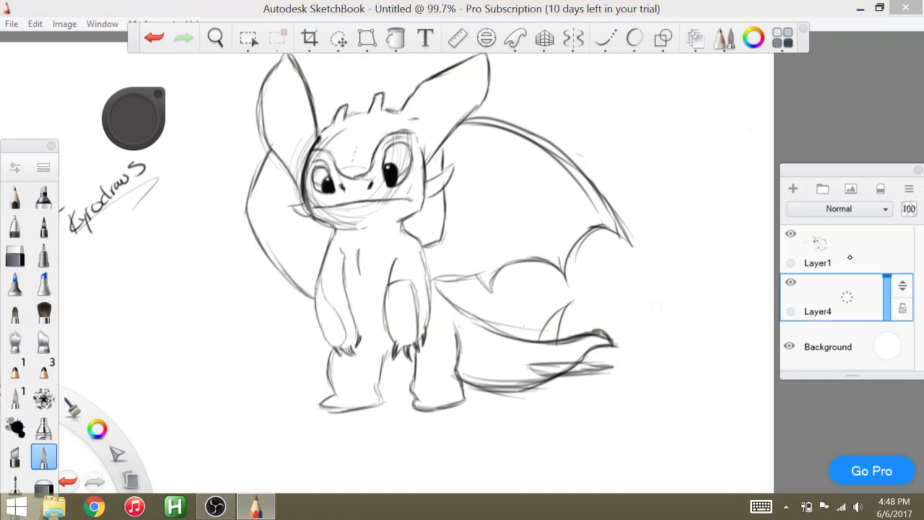
pyautogui.moveTo(289, 87); pyautogui.dragTo(278, 189)
pyautogui.moveTo(285, 148)
pyautogui.mouseDown()
pyautogui.moveTo(265, 201)
pyautogui.moveTo(261, 173)
pyautogui.moveTo(267, 210)
pyautogui.moveTo(273, 203)
pyautogui.moveTo(254, 216)
pyautogui.moveTo(253, 184)
pyautogui.moveTo(264, 228)
pyautogui.moveTo(304, 278)
pyautogui.moveTo(281, 202)
pyautogui.moveTo(303, 259)
pyautogui.moveTo(302, 181)
pyautogui.moveTo(316, 256)
pyautogui.mouseUp()
pyautogui.moveTo(270, 139)
pyautogui.mouseDown()
pyautogui.moveTo(280, 73)
pyautogui.moveTo(265, 101)
pyautogui.moveTo(285, 66)
pyautogui.moveTo(294, 84)
pyautogui.moveTo(265, 148)
pyautogui.moveTo(265, 105)
pyautogui.mouseUp()
pyautogui.moveTo(289, 77)
pyautogui.mouseDown()
pyautogui.moveTo(306, 136)
pyautogui.moveTo(296, 69)
pyautogui.moveTo(300, 178)
pyautogui.mouseUp()
# Fill the rest of the left wing, the muzzle, the torso and the front legs with the dark gray
pyautogui.moveTo(303, 140)
pyautogui.mouseDown()
pyautogui.moveTo(321, 267)
pyautogui.moveTo(346, 296)
pyautogui.mouseUp()
pyautogui.moveTo(324, 231)
pyautogui.mouseDown()
pyautogui.moveTo(358, 299)
pyautogui.moveTo(339, 231)
pyautogui.moveTo(372, 289)
pyautogui.moveTo(328, 222)
pyautogui.moveTo(350, 189)
pyautogui.moveTo(354, 148)
pyautogui.moveTo(339, 202)
pyautogui.mouseUp()
pyautogui.moveTo(337, 144)
pyautogui.mouseDown()
pyautogui.moveTo(379, 296)
pyautogui.moveTo(390, 188)
pyautogui.moveTo(397, 336)
pyautogui.mouseUp()
pyautogui.moveTo(397, 303)
pyautogui.mouseDown()
pyautogui.moveTo(358, 377)
pyautogui.moveTo(342, 299)
pyautogui.moveTo(325, 285)
pyautogui.moveTo(329, 361)
pyautogui.moveTo(339, 295)
pyautogui.moveTo(321, 354)
pyautogui.moveTo(312, 268)
pyautogui.moveTo(303, 306)
pyautogui.mouseUp()
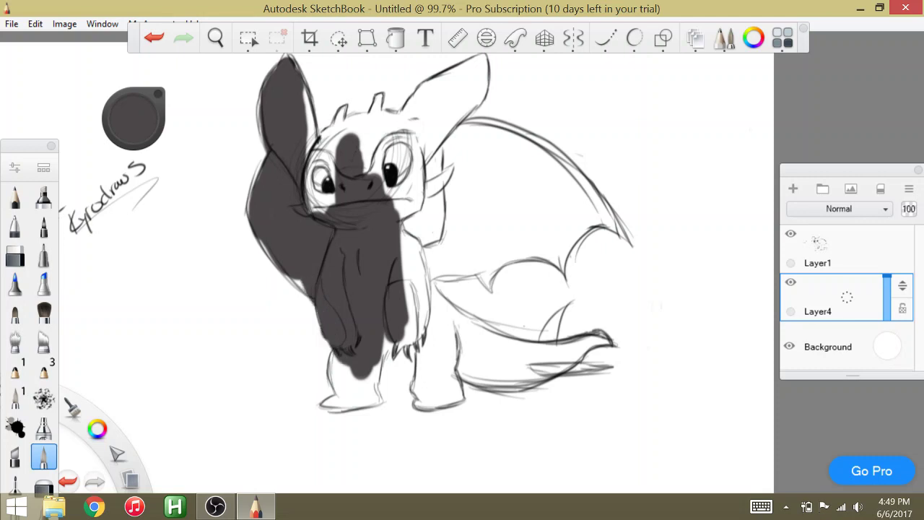
pyautogui.moveTo(269, 251); pyautogui.dragTo(307, 297)
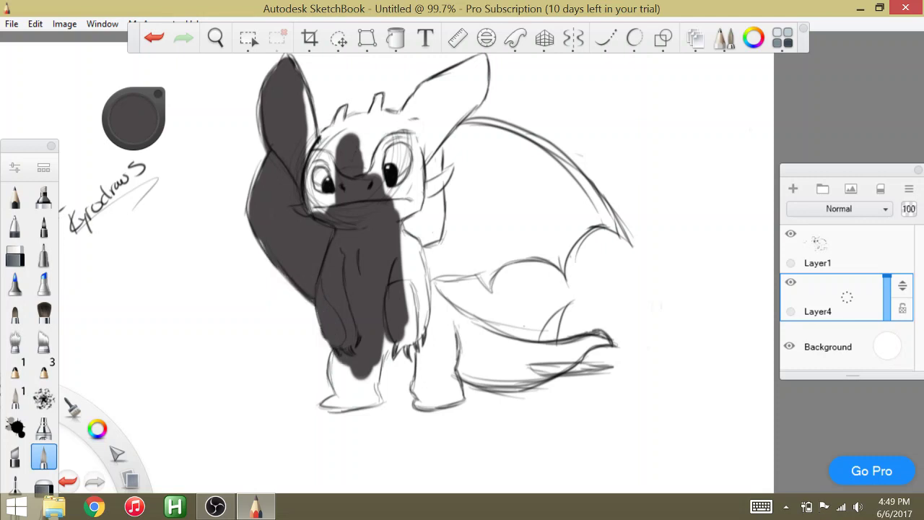
pyautogui.moveTo(413, 308); pyautogui.dragTo(410, 225)
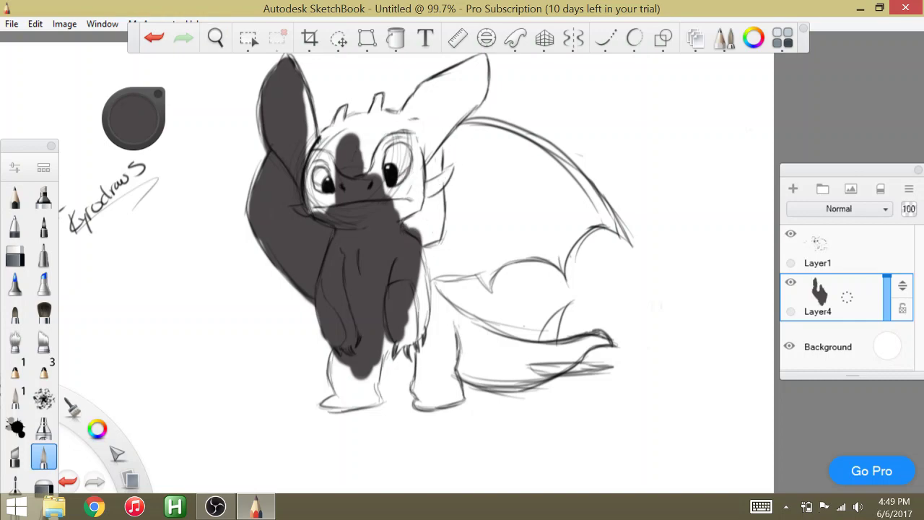
# Paint the forehead, lower face, most of the right ear and the inner part of the right wing dark gray
pyautogui.moveTo(393, 210)
pyautogui.mouseDown()
pyautogui.moveTo(410, 204)
pyautogui.moveTo(369, 169)
pyautogui.moveTo(369, 140)
pyautogui.moveTo(462, 88)
pyautogui.moveTo(433, 90)
pyautogui.moveTo(377, 124)
pyautogui.moveTo(350, 121)
pyautogui.moveTo(326, 157)
pyautogui.moveTo(322, 144)
pyautogui.moveTo(354, 121)
pyautogui.mouseUp()
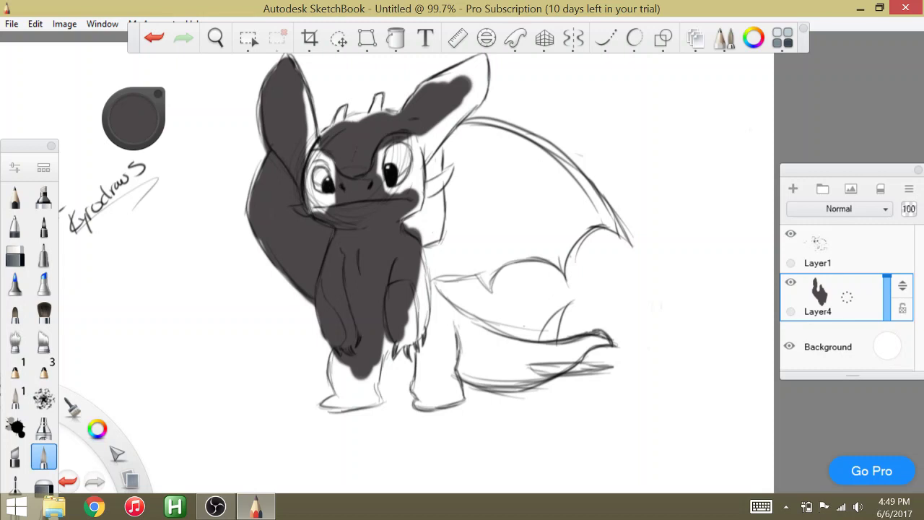
pyautogui.moveTo(332, 157)
pyautogui.mouseDown()
pyautogui.moveTo(331, 176)
pyautogui.moveTo(322, 155)
pyautogui.moveTo(306, 172)
pyautogui.moveTo(306, 88)
pyautogui.mouseUp()
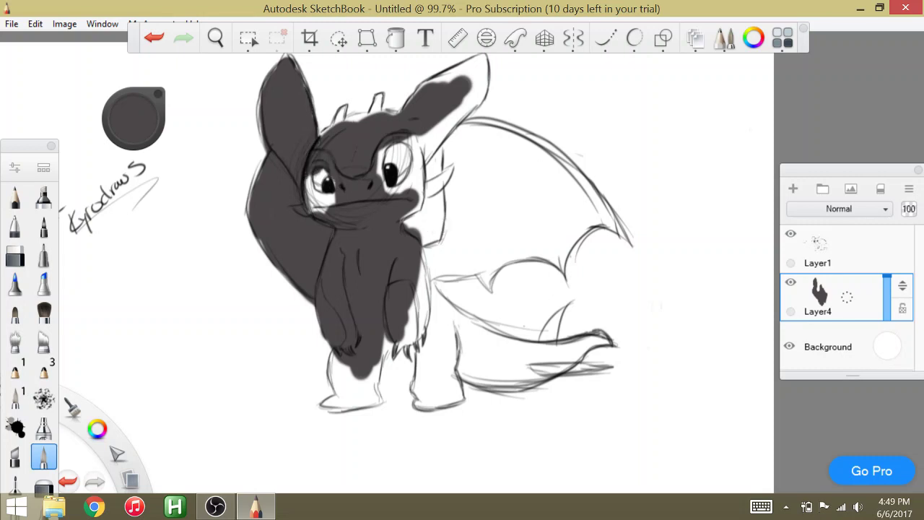
pyautogui.moveTo(437, 293)
pyautogui.mouseDown()
pyautogui.moveTo(428, 283)
pyautogui.moveTo(495, 216)
pyautogui.moveTo(433, 242)
pyautogui.moveTo(465, 184)
pyautogui.moveTo(454, 223)
pyautogui.moveTo(455, 132)
pyautogui.moveTo(480, 202)
pyautogui.moveTo(516, 180)
pyautogui.moveTo(527, 151)
pyautogui.moveTo(491, 237)
pyautogui.moveTo(455, 267)
pyautogui.mouseUp()
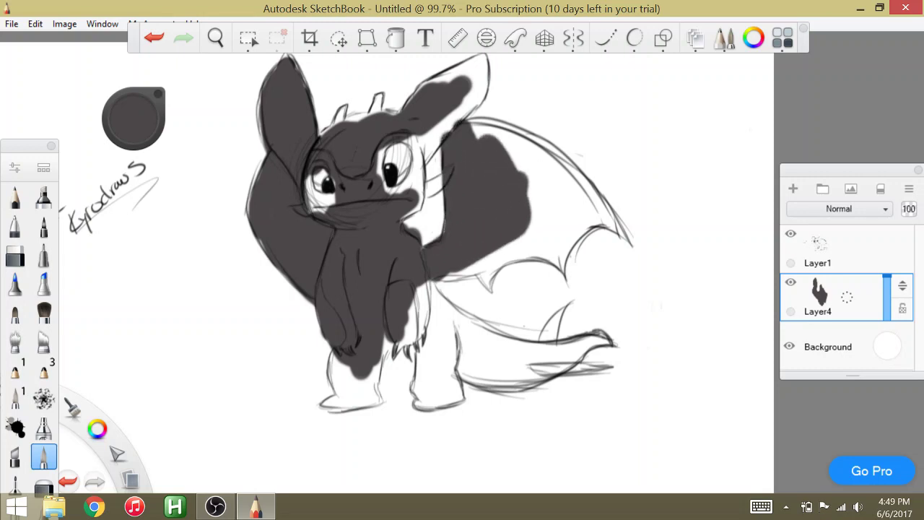
pyautogui.moveTo(505, 245)
pyautogui.mouseDown()
pyautogui.moveTo(534, 181)
pyautogui.moveTo(429, 132)
pyautogui.moveTo(426, 156)
pyautogui.moveTo(469, 91)
pyautogui.moveTo(452, 72)
pyautogui.moveTo(433, 72)
pyautogui.moveTo(422, 90)
pyautogui.mouseUp()
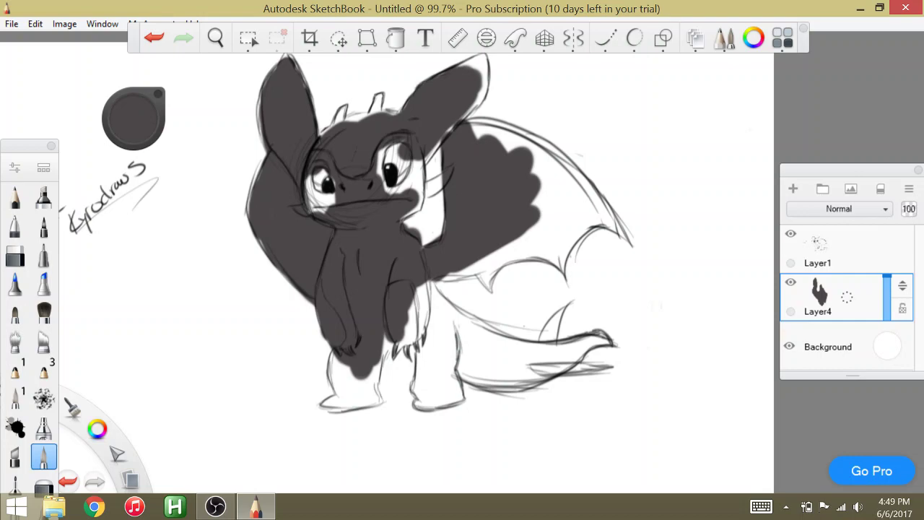
# Fill the hind legs, most of the right wing and the main part of the tail with dark gray on Layer4
pyautogui.moveTo(408, 312)
pyautogui.mouseDown()
pyautogui.moveTo(409, 331)
pyautogui.moveTo(418, 295)
pyautogui.moveTo(430, 328)
pyautogui.moveTo(433, 285)
pyautogui.moveTo(436, 371)
pyautogui.moveTo(422, 343)
pyautogui.moveTo(404, 337)
pyautogui.moveTo(345, 386)
pyautogui.moveTo(333, 355)
pyautogui.moveTo(335, 393)
pyautogui.moveTo(336, 361)
pyautogui.moveTo(355, 404)
pyautogui.mouseUp()
pyautogui.moveTo(523, 238)
pyautogui.mouseDown()
pyautogui.moveTo(505, 252)
pyautogui.moveTo(534, 231)
pyautogui.moveTo(440, 281)
pyautogui.moveTo(513, 254)
pyautogui.moveTo(563, 164)
pyautogui.moveTo(479, 130)
pyautogui.moveTo(489, 127)
pyautogui.mouseUp()
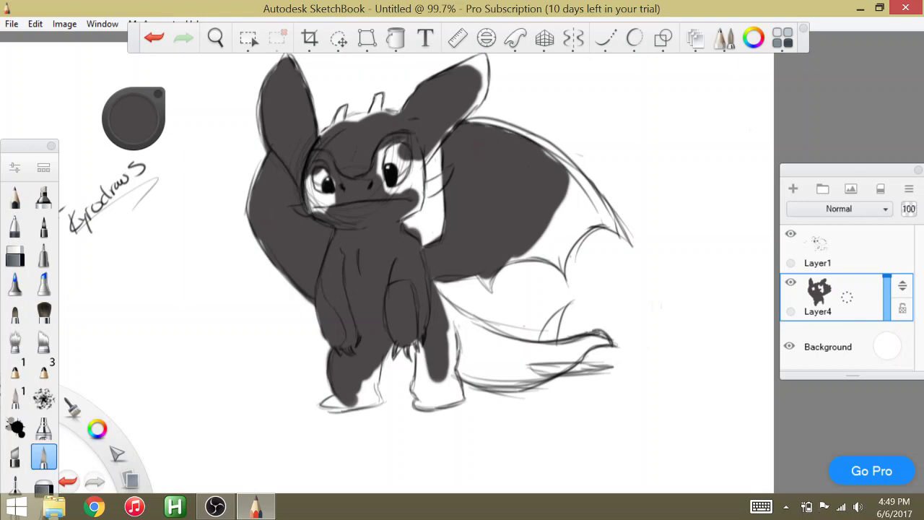
pyautogui.moveTo(566, 192)
pyautogui.mouseDown()
pyautogui.moveTo(571, 216)
pyautogui.moveTo(567, 168)
pyautogui.mouseUp()
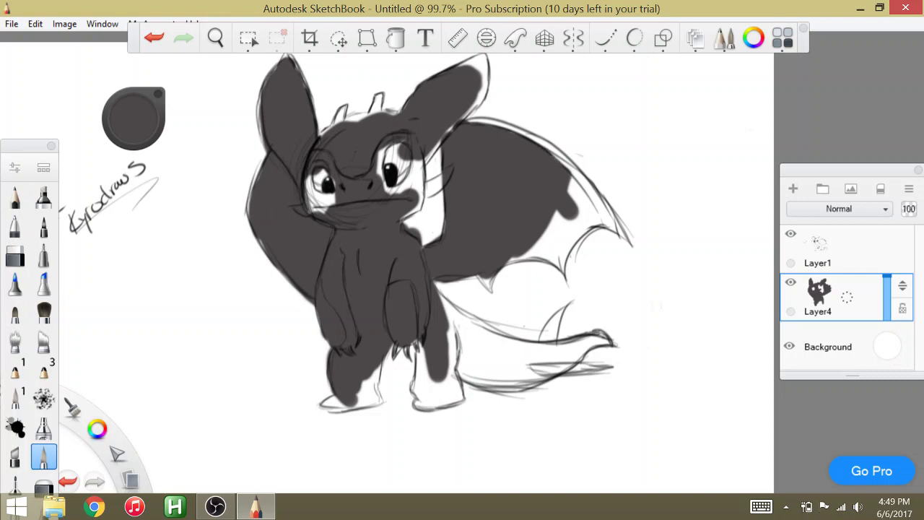
pyautogui.moveTo(556, 218)
pyautogui.mouseDown()
pyautogui.moveTo(550, 232)
pyautogui.moveTo(580, 186)
pyautogui.moveTo(552, 152)
pyautogui.moveTo(514, 128)
pyautogui.moveTo(471, 120)
pyautogui.mouseUp()
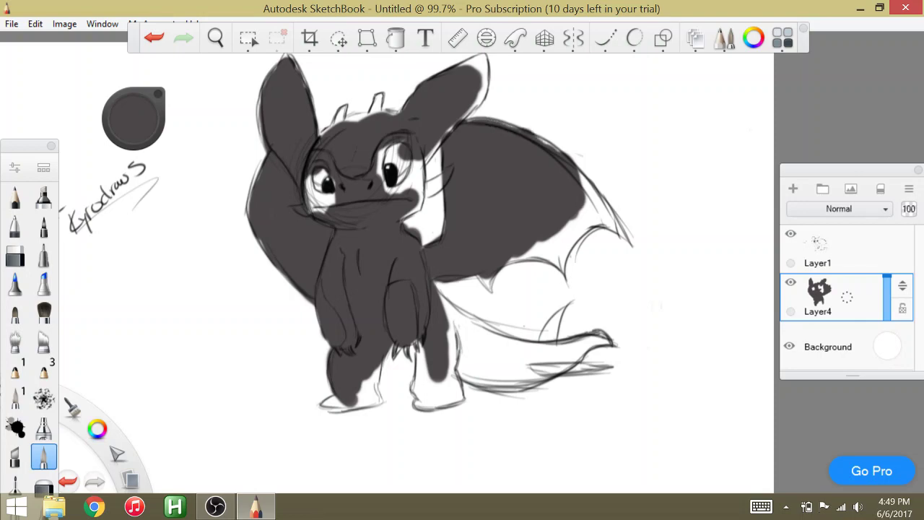
pyautogui.moveTo(553, 148); pyautogui.dragTo(498, 121)
pyautogui.moveTo(586, 174)
pyautogui.mouseDown()
pyautogui.moveTo(567, 230)
pyautogui.moveTo(513, 256)
pyautogui.mouseUp()
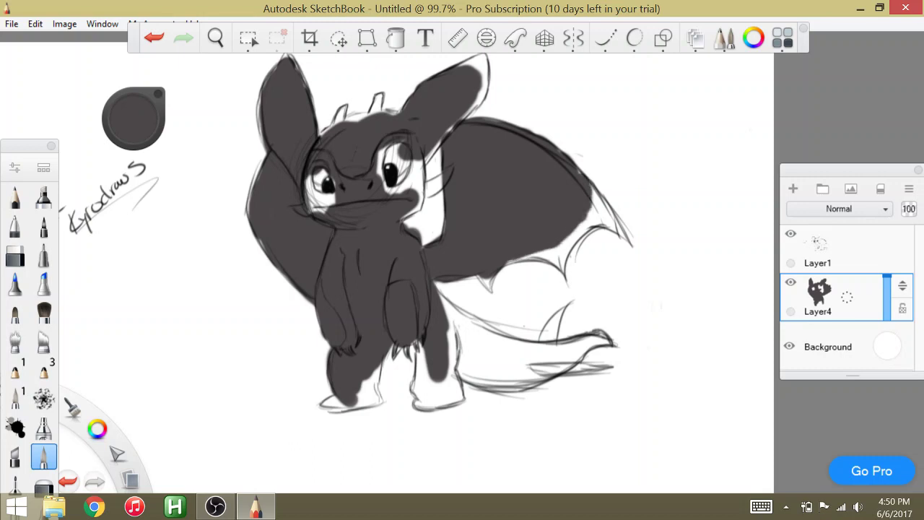
pyautogui.moveTo(514, 358)
pyautogui.mouseDown()
pyautogui.moveTo(468, 369)
pyautogui.moveTo(446, 302)
pyautogui.moveTo(462, 324)
pyautogui.moveTo(534, 357)
pyautogui.moveTo(574, 350)
pyautogui.moveTo(527, 371)
pyautogui.moveTo(433, 378)
pyautogui.moveTo(417, 346)
pyautogui.moveTo(437, 397)
pyautogui.mouseUp()
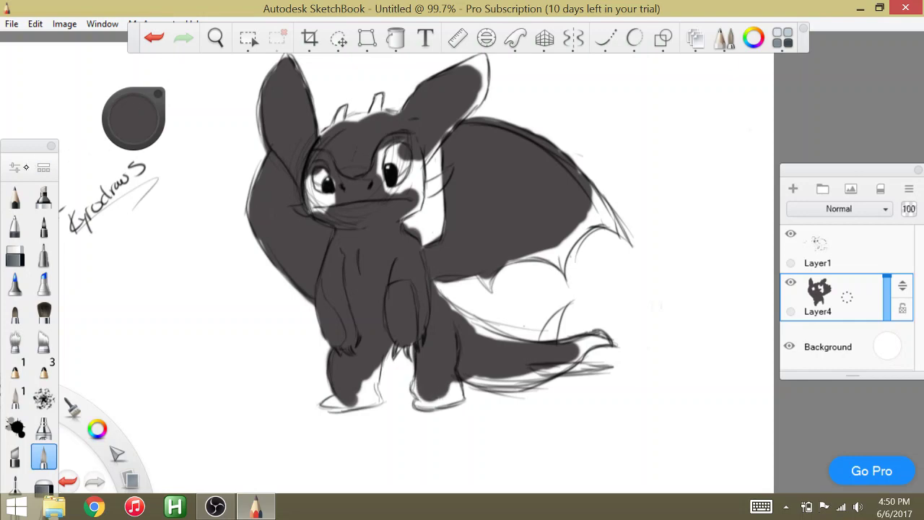
# Reduce the Paintbrush size to 5.9 and fill both hind feet out to their sketch outlines
pyautogui.click(14, 168)
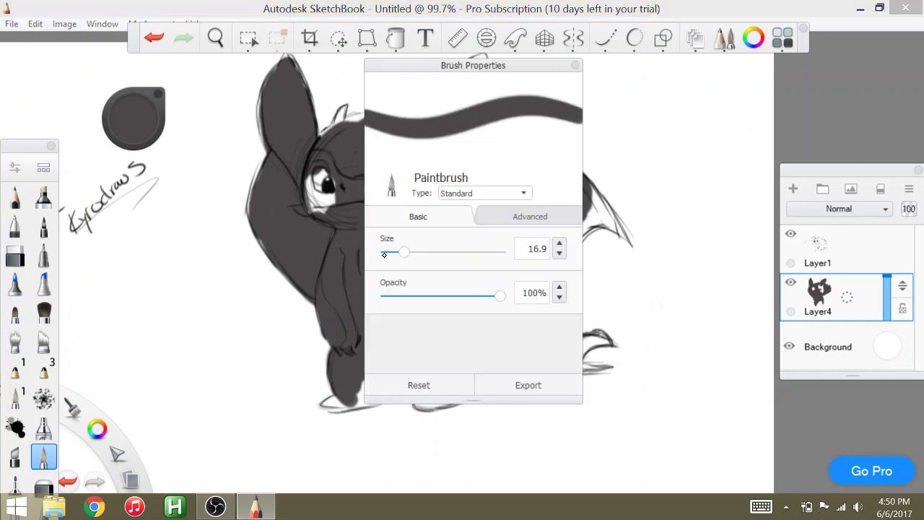
pyautogui.moveTo(440, 252); pyautogui.dragTo(392, 253)
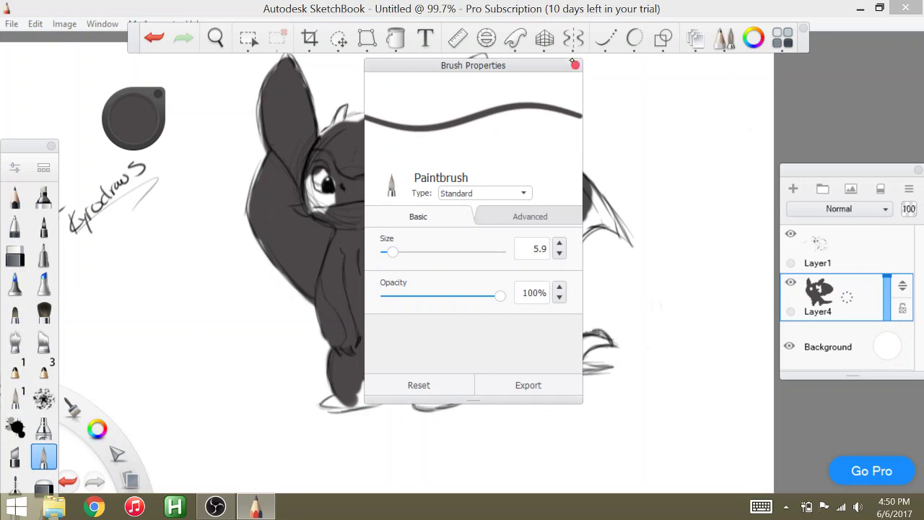
pyautogui.click(576, 65)
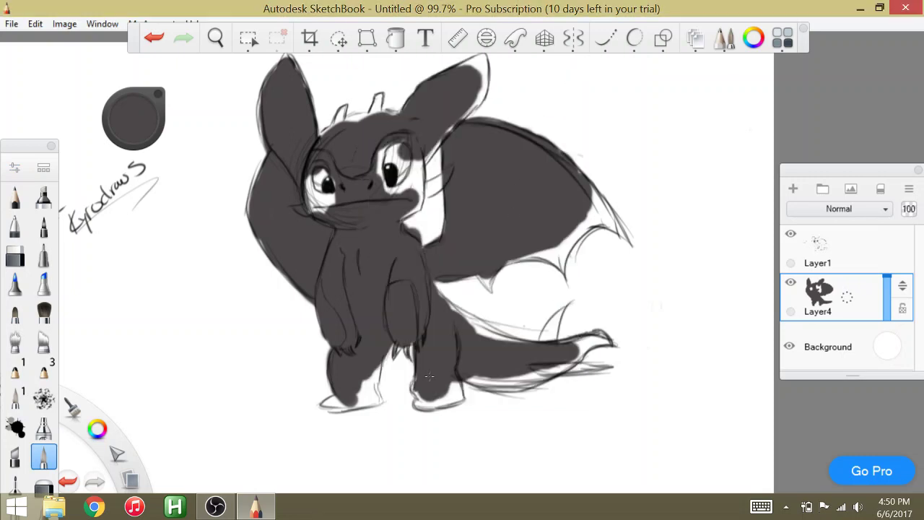
pyautogui.moveTo(418, 394)
pyautogui.mouseDown()
pyautogui.moveTo(430, 406)
pyautogui.moveTo(453, 388)
pyautogui.mouseUp()
pyautogui.moveTo(374, 368)
pyautogui.mouseDown()
pyautogui.moveTo(358, 405)
pyautogui.moveTo(334, 402)
pyautogui.moveTo(351, 410)
pyautogui.moveTo(374, 398)
pyautogui.mouseUp()
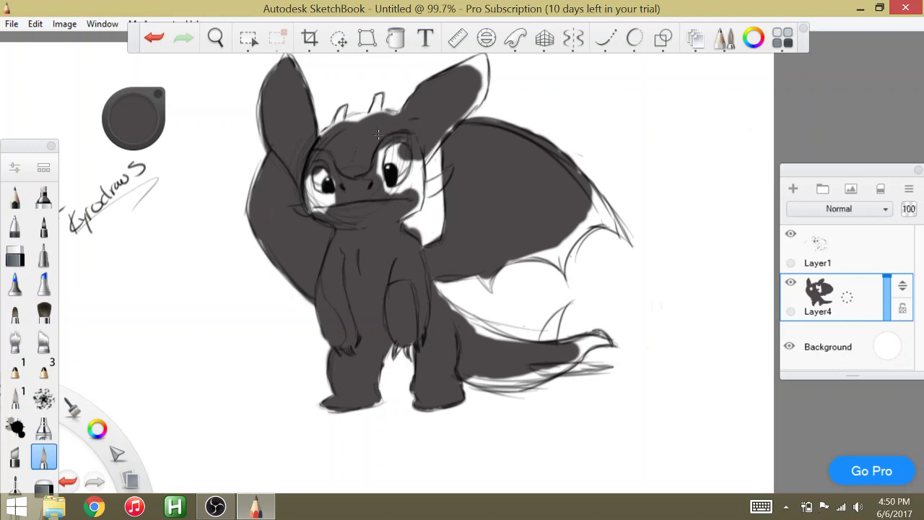
# Fill both eye areas, the cheeks and the right cheek spike with dark gray, covering the remaining white on the face
pyautogui.moveTo(383, 148)
pyautogui.mouseDown()
pyautogui.moveTo(380, 175)
pyautogui.moveTo(407, 183)
pyautogui.moveTo(397, 191)
pyautogui.mouseUp()
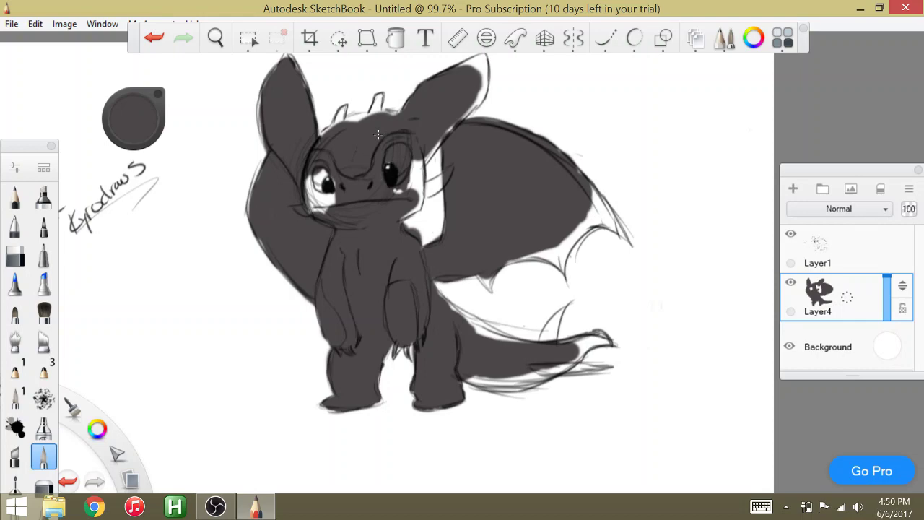
pyautogui.moveTo(413, 179); pyautogui.dragTo(414, 190)
pyautogui.moveTo(414, 161); pyautogui.dragTo(415, 183)
pyautogui.moveTo(418, 162)
pyautogui.mouseDown()
pyautogui.moveTo(417, 190)
pyautogui.moveTo(442, 177)
pyautogui.moveTo(421, 198)
pyautogui.moveTo(437, 199)
pyautogui.mouseUp()
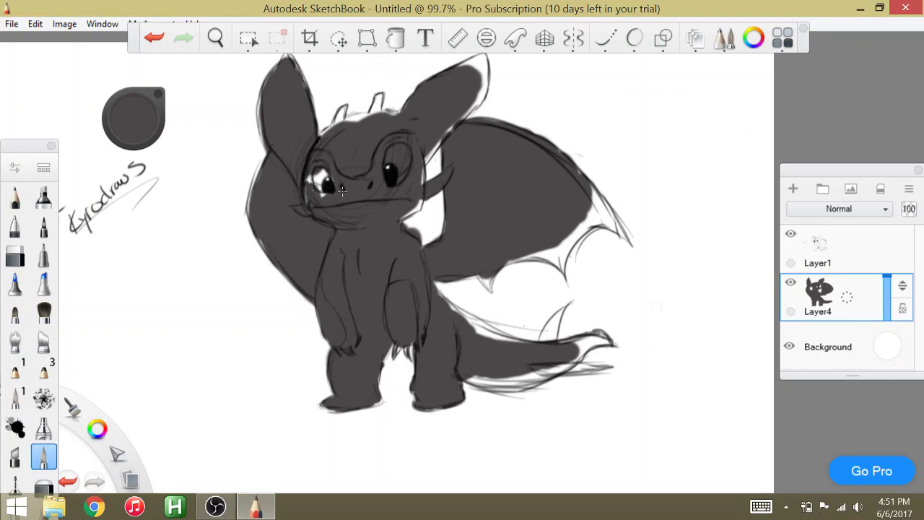
pyautogui.moveTo(323, 195)
pyautogui.mouseDown()
pyautogui.moveTo(315, 174)
pyautogui.moveTo(326, 176)
pyautogui.mouseUp()
# On Layer1, draw a black pencil line from the right cheek down to the shoulder where the wing meets the neck
pyautogui.click(832, 247)
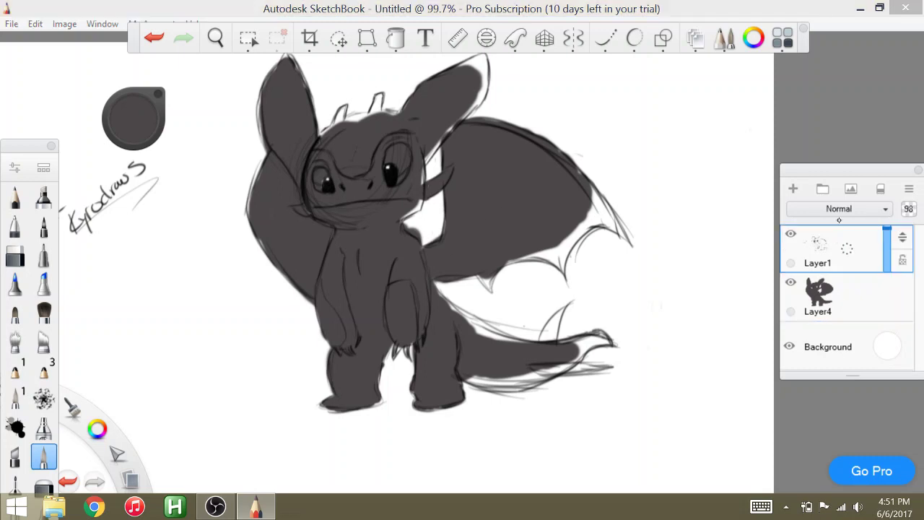
pyautogui.click(14, 196)
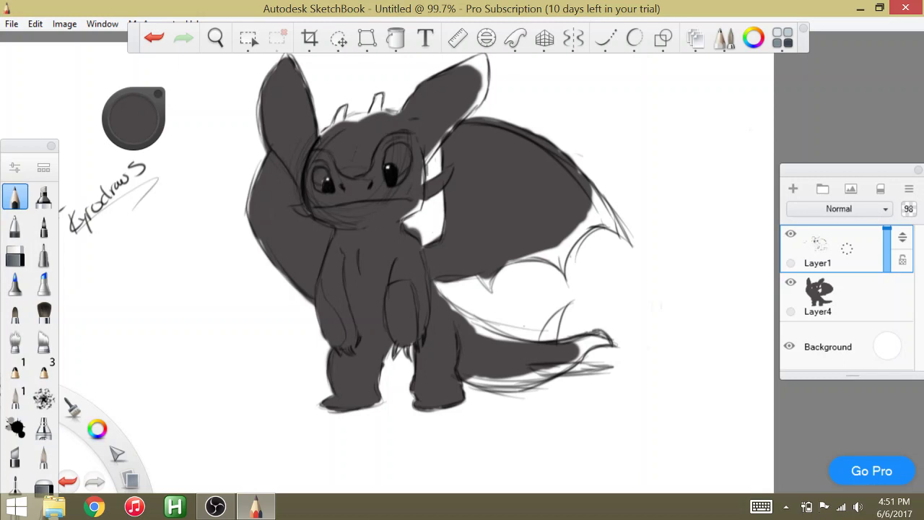
pyautogui.moveTo(97, 428); pyautogui.dragTo(93, 383)
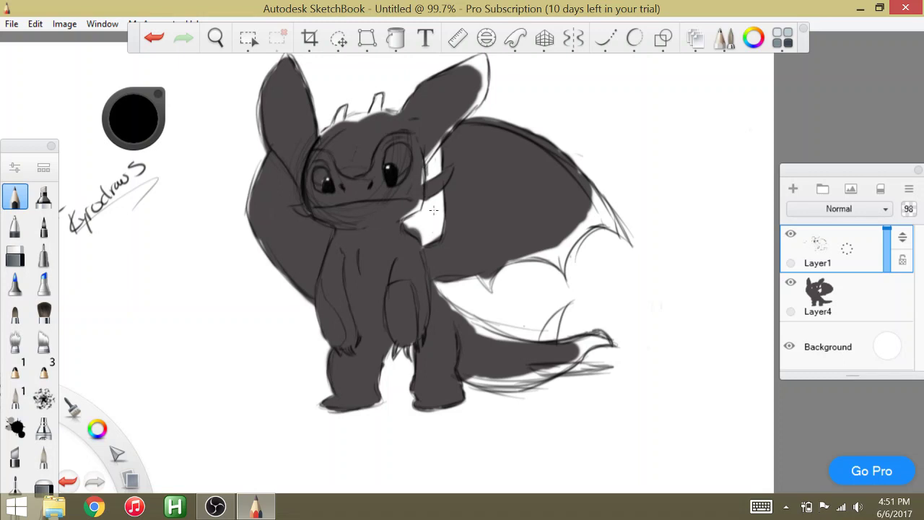
pyautogui.moveTo(432, 238); pyautogui.dragTo(426, 180)
pyautogui.moveTo(429, 223)
pyautogui.mouseDown()
pyautogui.moveTo(431, 238)
pyautogui.moveTo(426, 180)
pyautogui.mouseUp()
pyautogui.hotkey('ctrl', 'z')
pyautogui.moveTo(442, 164); pyautogui.dragTo(445, 140)
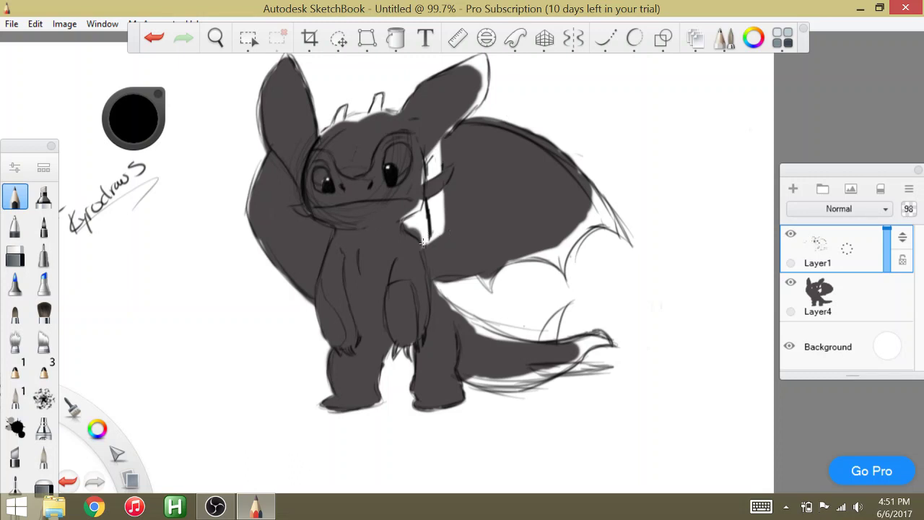
pyautogui.moveTo(426, 242); pyautogui.dragTo(446, 210)
# Undo the latest strokes and erase stray line work beside the new neck line on Layer1
pyautogui.click(14, 255)
pyautogui.click(154, 38)
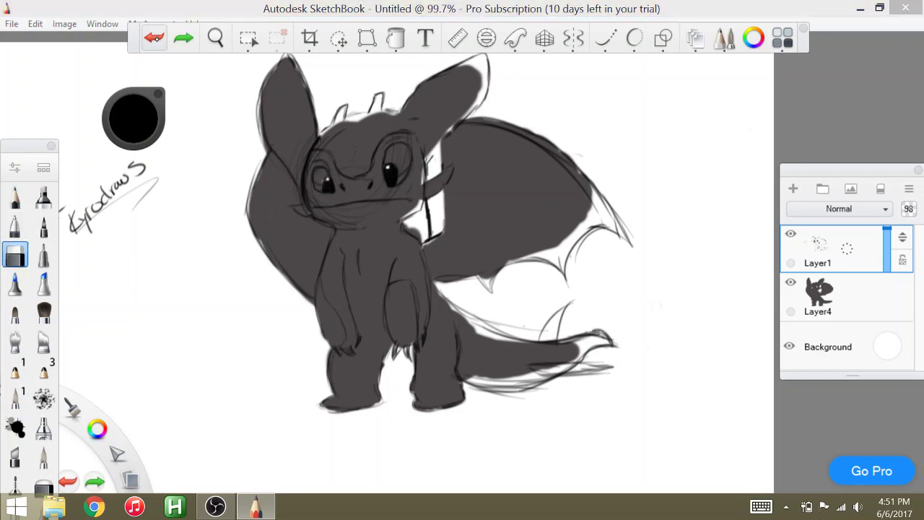
pyautogui.click(160, 37)
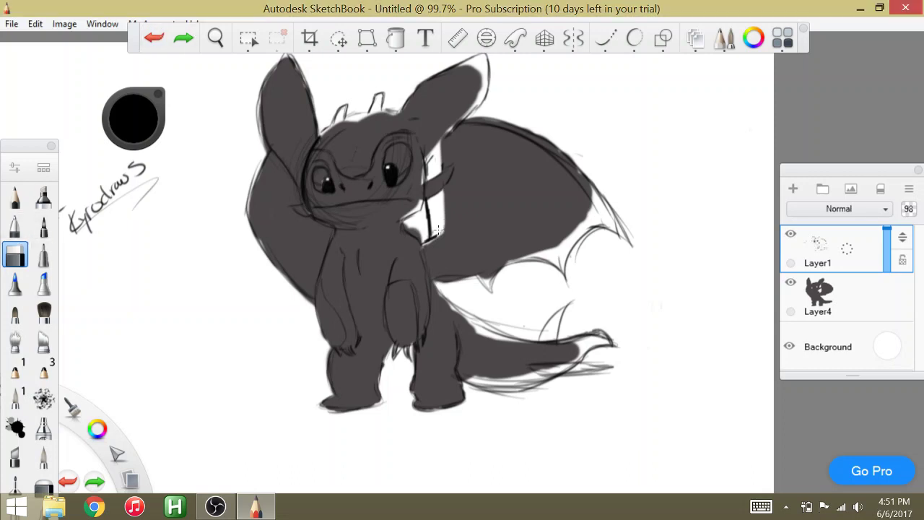
pyautogui.moveTo(438, 230); pyautogui.dragTo(431, 240)
# On Layer4, fill the gap between the right side of the head and the wing with dark gray using the Paintbrush
pyautogui.click(834, 293)
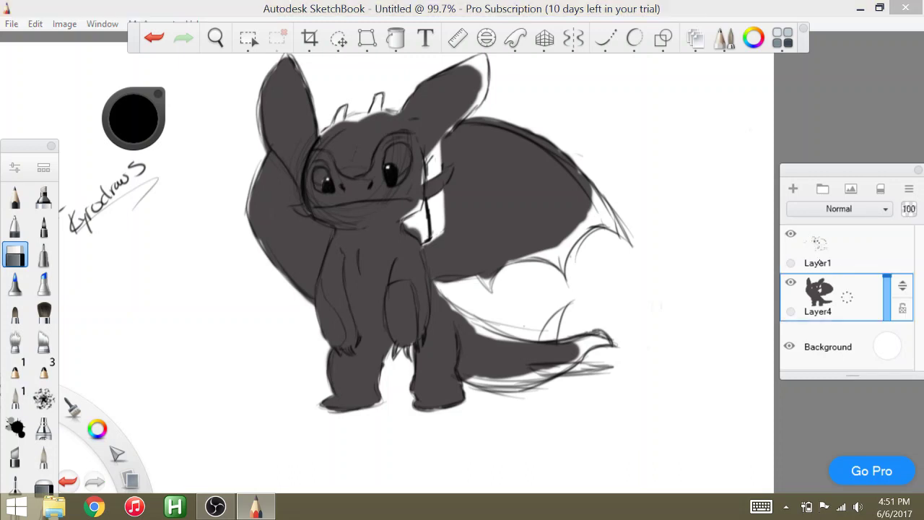
pyautogui.click(148, 140)
pyautogui.click(131, 176)
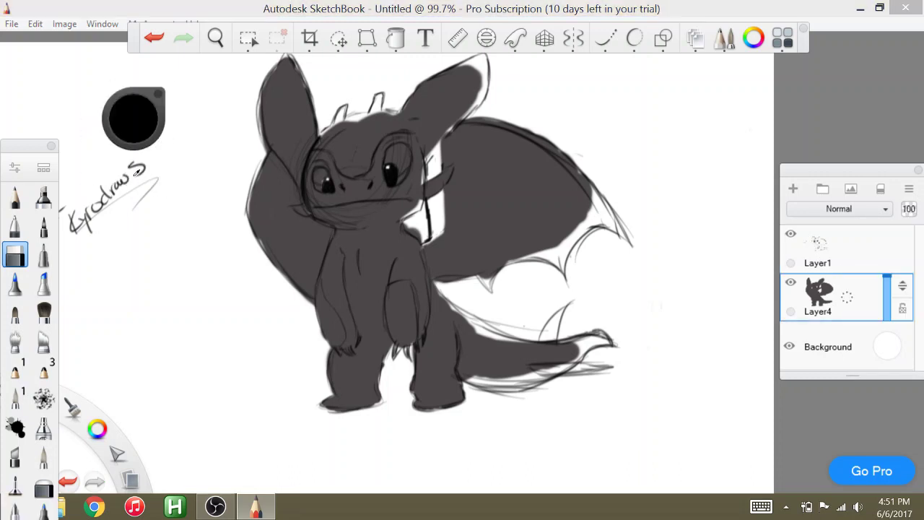
pyautogui.click(14, 197)
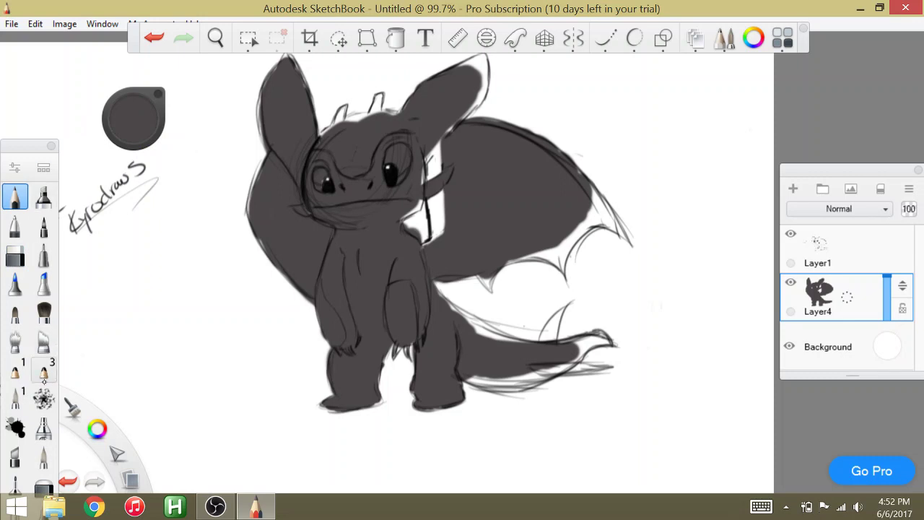
pyautogui.click(44, 457)
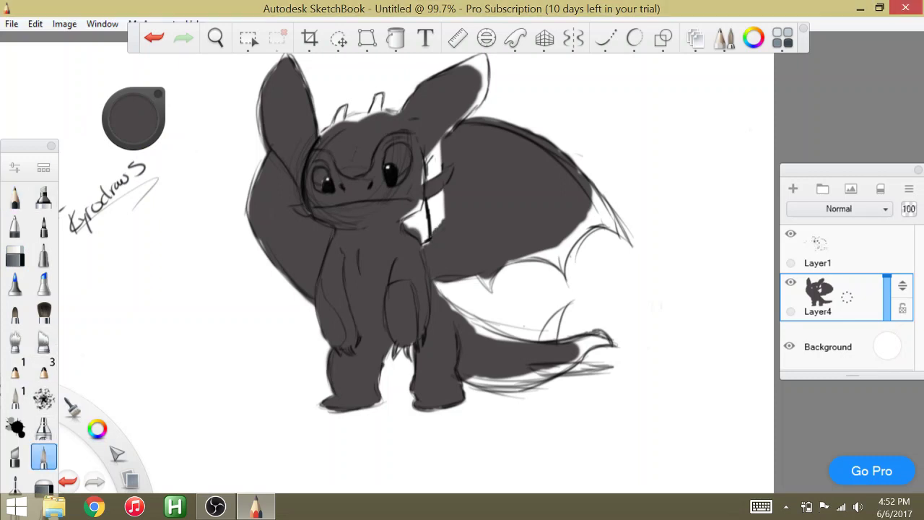
pyautogui.moveTo(429, 242)
pyautogui.mouseDown()
pyautogui.moveTo(423, 248)
pyautogui.moveTo(442, 190)
pyautogui.moveTo(434, 233)
pyautogui.mouseUp()
pyautogui.moveTo(430, 197)
pyautogui.mouseDown()
pyautogui.moveTo(429, 231)
pyautogui.moveTo(440, 157)
pyautogui.moveTo(436, 177)
pyautogui.mouseUp()
pyautogui.moveTo(439, 145); pyautogui.dragTo(427, 182)
pyautogui.moveTo(441, 143); pyautogui.dragTo(427, 166)
pyautogui.moveTo(440, 140); pyautogui.dragTo(431, 157)
pyautogui.moveTo(454, 124); pyautogui.dragTo(442, 137)
pyautogui.moveTo(479, 94); pyautogui.dragTo(465, 118)
pyautogui.moveTo(429, 154); pyautogui.dragTo(424, 164)
pyautogui.moveTo(427, 162); pyautogui.dragTo(423, 174)
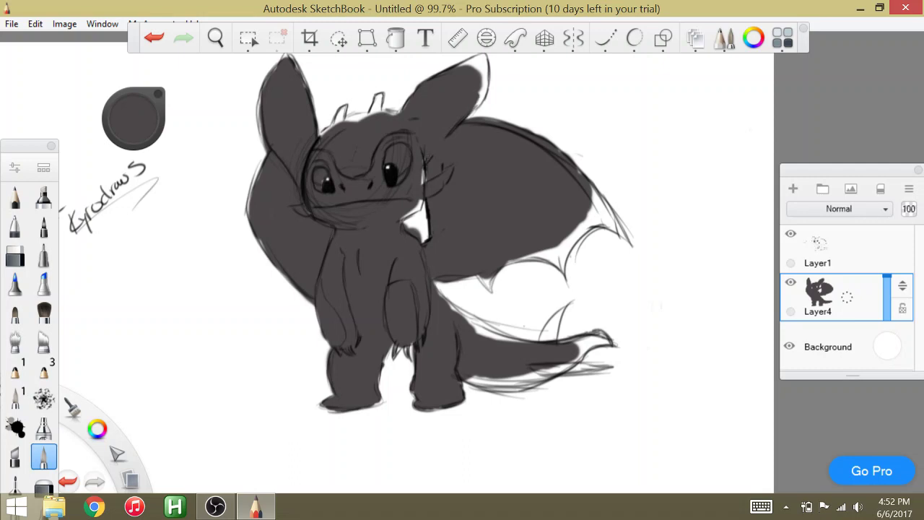
# Fill the right ear's tip, the jaw edge and the right wing's scalloped edge and tip with dark gray
pyautogui.moveTo(476, 107)
pyautogui.mouseDown()
pyautogui.moveTo(484, 68)
pyautogui.moveTo(462, 60)
pyautogui.moveTo(482, 58)
pyautogui.moveTo(481, 107)
pyautogui.mouseUp()
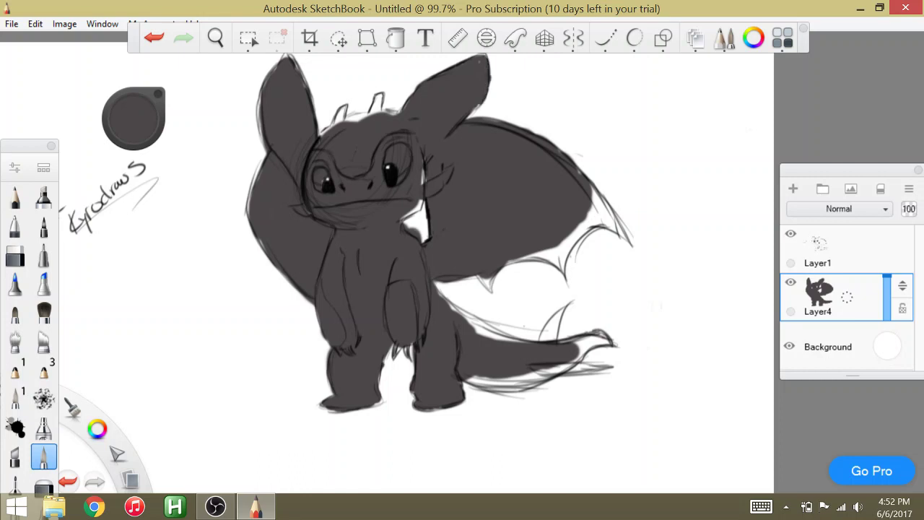
pyautogui.moveTo(423, 183)
pyautogui.mouseDown()
pyautogui.moveTo(422, 168)
pyautogui.moveTo(424, 182)
pyautogui.mouseUp()
pyautogui.moveTo(400, 221)
pyautogui.mouseDown()
pyautogui.moveTo(423, 200)
pyautogui.moveTo(417, 206)
pyautogui.mouseUp()
pyautogui.moveTo(484, 283)
pyautogui.mouseDown()
pyautogui.moveTo(492, 290)
pyautogui.moveTo(500, 273)
pyautogui.moveTo(554, 251)
pyautogui.moveTo(564, 267)
pyautogui.moveTo(570, 237)
pyautogui.moveTo(557, 240)
pyautogui.moveTo(557, 264)
pyautogui.moveTo(605, 189)
pyautogui.mouseUp()
pyautogui.moveTo(598, 223)
pyautogui.mouseDown()
pyautogui.moveTo(608, 208)
pyautogui.moveTo(618, 219)
pyautogui.mouseUp()
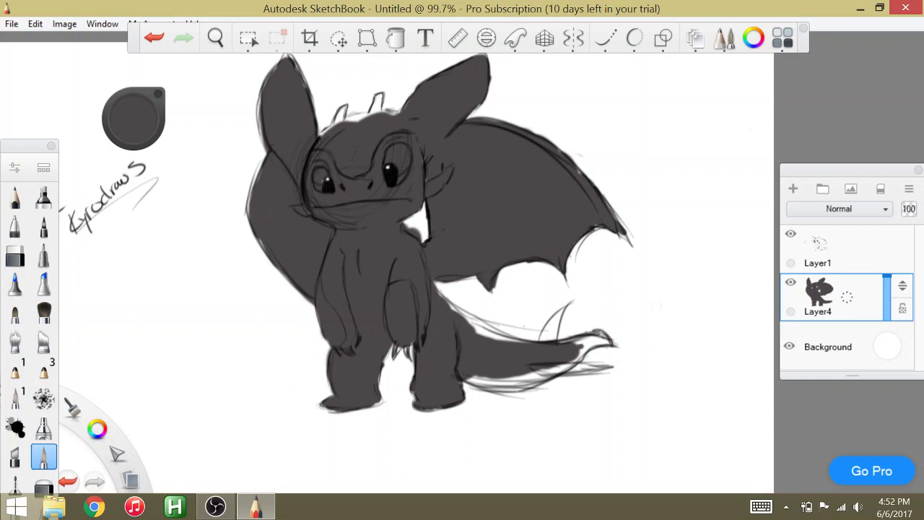
# Fill the tail's edges, tip and upright fin with dark gray and erase the overspill along the tail's upper edge
pyautogui.moveTo(468, 382)
pyautogui.mouseDown()
pyautogui.moveTo(562, 368)
pyautogui.moveTo(594, 343)
pyautogui.moveTo(570, 338)
pyautogui.moveTo(610, 342)
pyautogui.moveTo(599, 338)
pyautogui.moveTo(525, 383)
pyautogui.moveTo(619, 366)
pyautogui.moveTo(577, 365)
pyautogui.mouseUp()
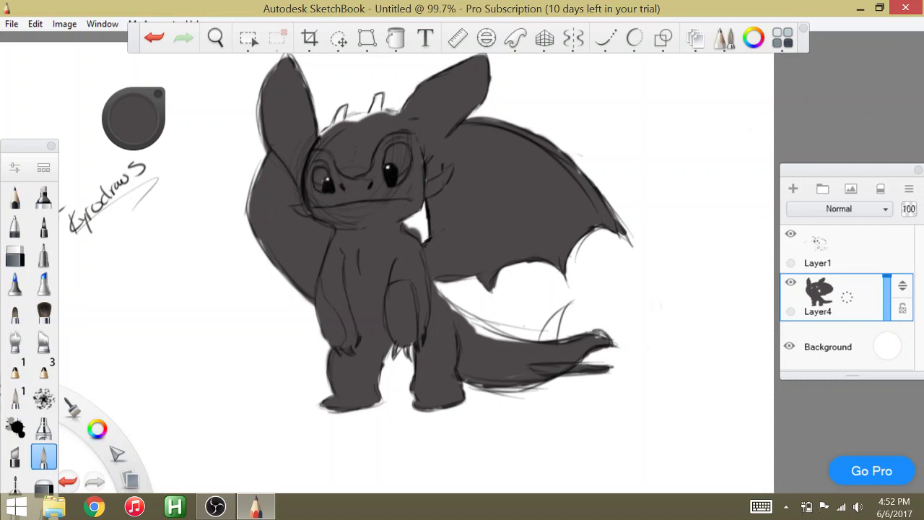
pyautogui.moveTo(543, 341)
pyautogui.mouseDown()
pyautogui.moveTo(563, 311)
pyautogui.moveTo(559, 340)
pyautogui.moveTo(564, 306)
pyautogui.moveTo(567, 322)
pyautogui.mouseUp()
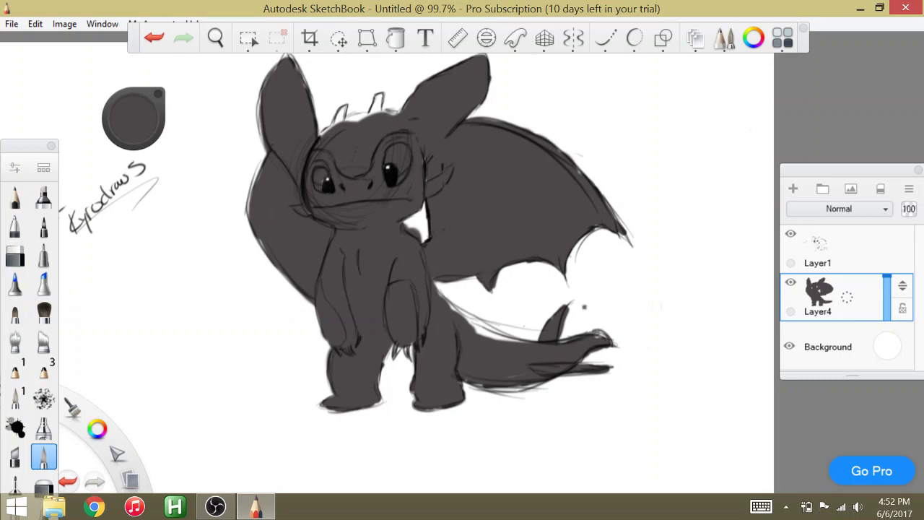
pyautogui.moveTo(516, 342)
pyautogui.mouseDown()
pyautogui.moveTo(452, 308)
pyautogui.moveTo(485, 333)
pyautogui.moveTo(438, 292)
pyautogui.moveTo(515, 338)
pyautogui.mouseUp()
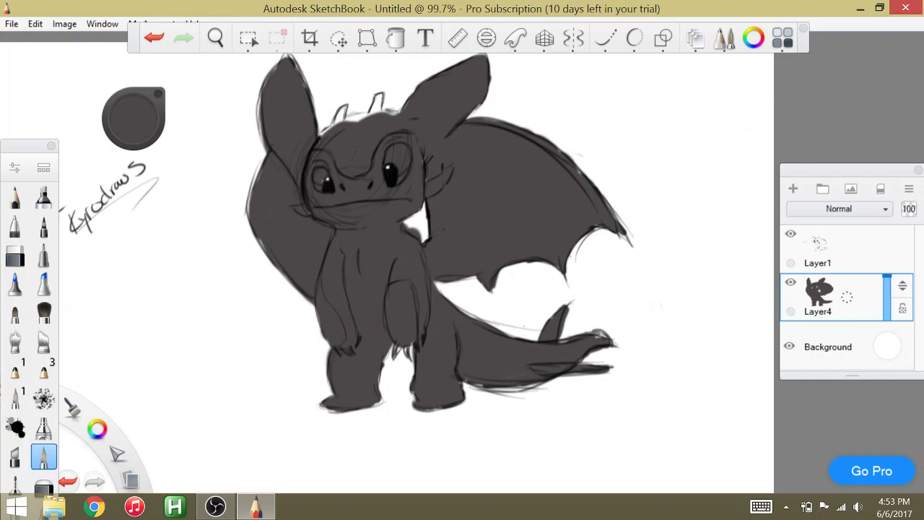
pyautogui.click(14, 256)
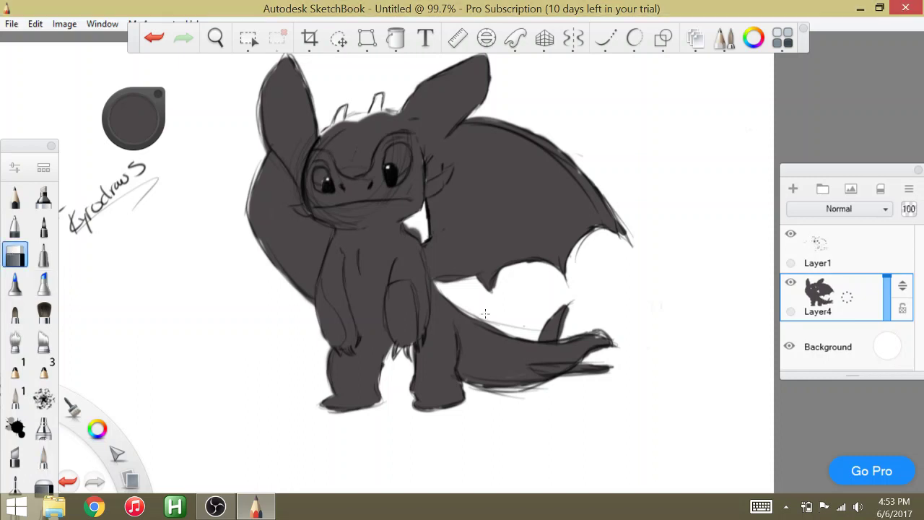
pyautogui.moveTo(498, 328); pyautogui.dragTo(469, 316)
pyautogui.moveTo(566, 318); pyautogui.dragTo(559, 336)
# Paint the head spikes, the crown's edge and the left ear's tip dark gray with the Paintbrush
pyautogui.click(44, 451)
pyautogui.moveTo(345, 111); pyautogui.dragTo(323, 135)
pyautogui.moveTo(351, 120)
pyautogui.mouseDown()
pyautogui.moveTo(381, 94)
pyautogui.moveTo(401, 115)
pyautogui.moveTo(369, 111)
pyautogui.mouseUp()
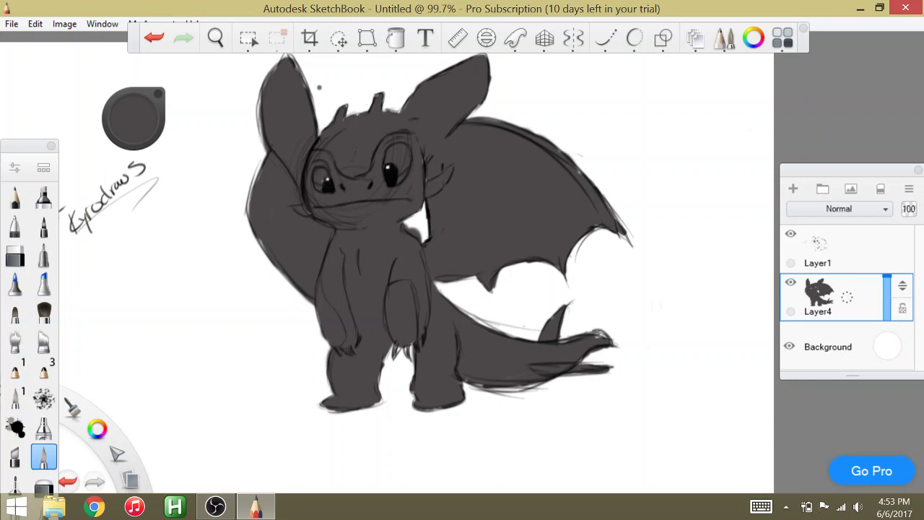
pyautogui.moveTo(284, 59); pyautogui.dragTo(291, 52)
# Try painting lighter gray on the left front leg on a new layer, and undo the strokes and the layer
pyautogui.moveTo(139, 120); pyautogui.dragTo(140, 50)
pyautogui.click(792, 188)
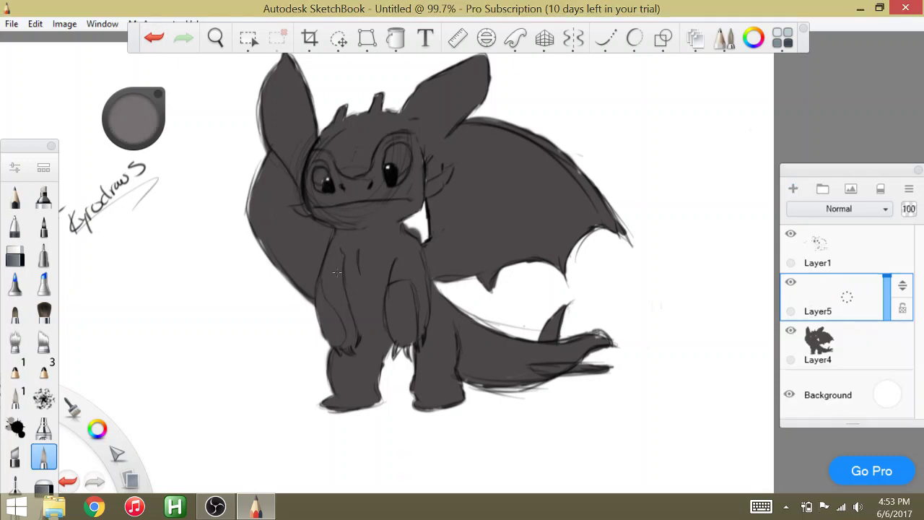
pyautogui.moveTo(329, 307)
pyautogui.mouseDown()
pyautogui.moveTo(326, 336)
pyautogui.moveTo(320, 300)
pyautogui.moveTo(334, 325)
pyautogui.moveTo(339, 291)
pyautogui.mouseUp()
pyautogui.click(155, 40)
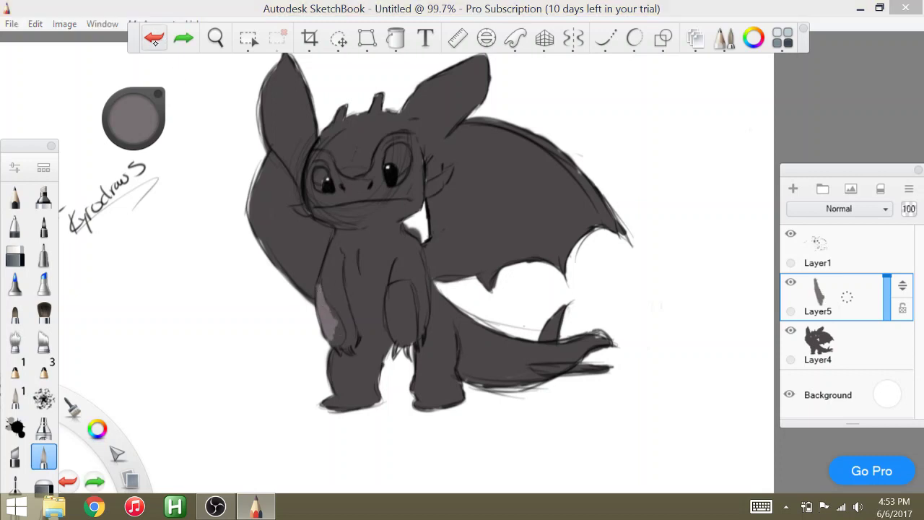
pyautogui.click(157, 42)
pyautogui.click(154, 40)
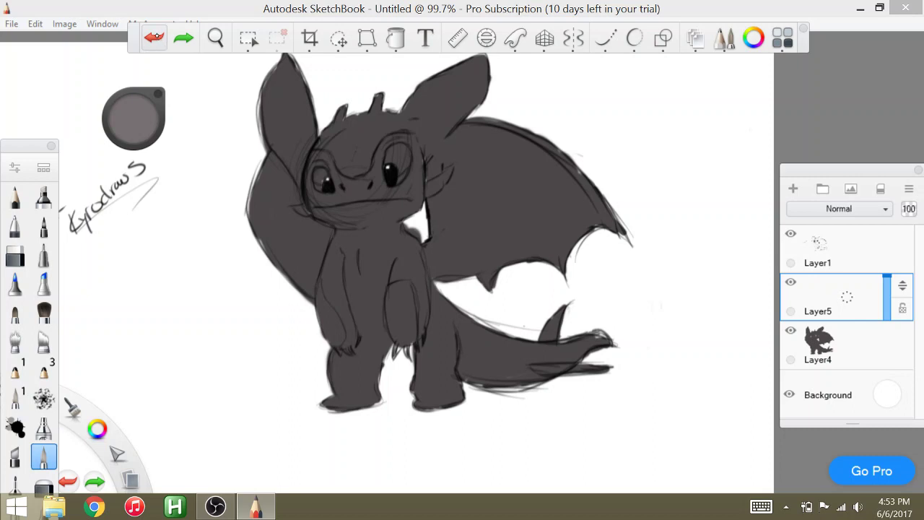
pyautogui.click(154, 40)
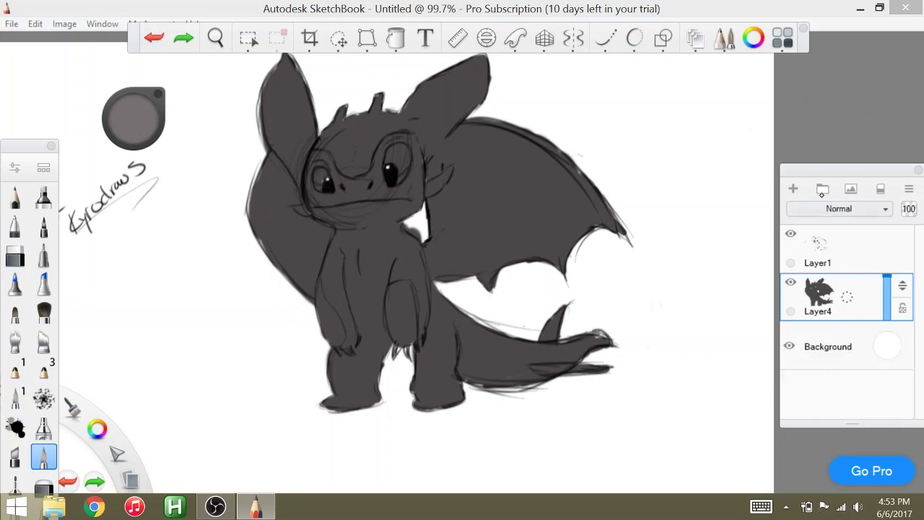
# Add a layer beneath Layer4 and airbrush a lighter gray highlight onto the left front leg on Layer4
pyautogui.click(793, 188)
pyautogui.moveTo(846, 345)
pyautogui.mouseDown()
pyautogui.moveTo(859, 325)
pyautogui.moveTo(833, 296)
pyautogui.mouseUp()
pyautogui.click(43, 428)
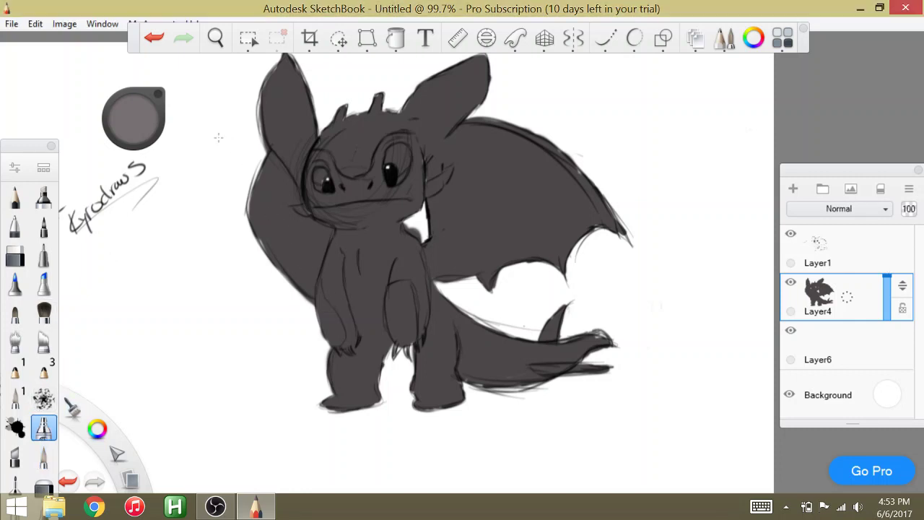
pyautogui.moveTo(134, 119); pyautogui.dragTo(134, 109)
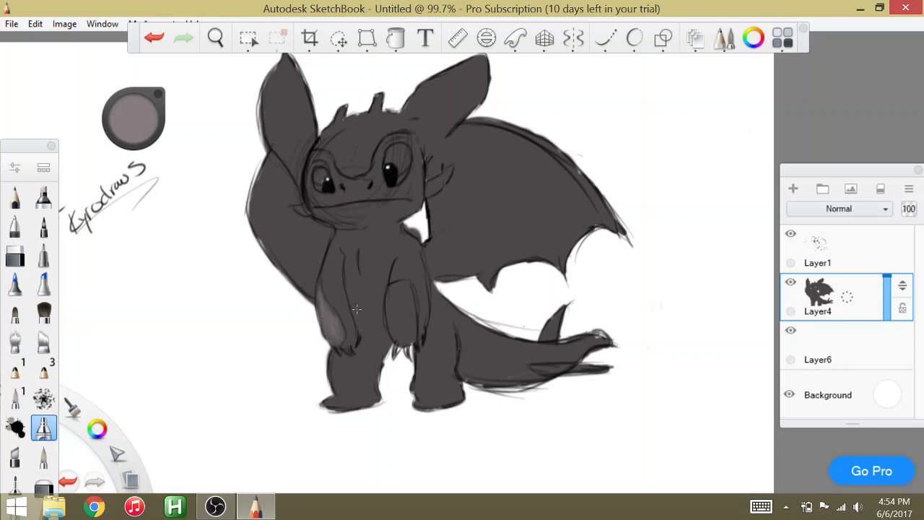
# Airbrush the right front leg, left ear and left wing edge lighter gray, and pencil a black rounded shape between the front legs on Layer1
pyautogui.moveTo(390, 313)
pyautogui.mouseDown()
pyautogui.moveTo(390, 298)
pyautogui.moveTo(395, 331)
pyautogui.moveTo(407, 294)
pyautogui.mouseUp()
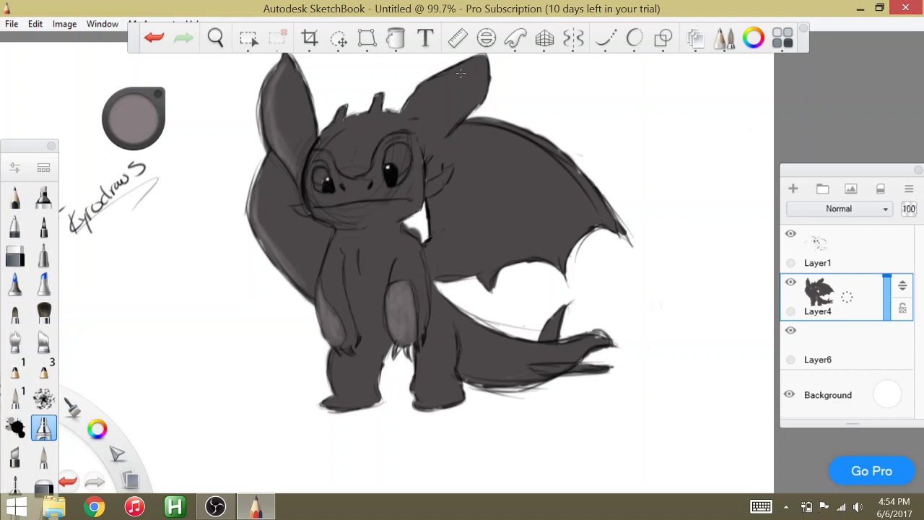
pyautogui.click(818, 249)
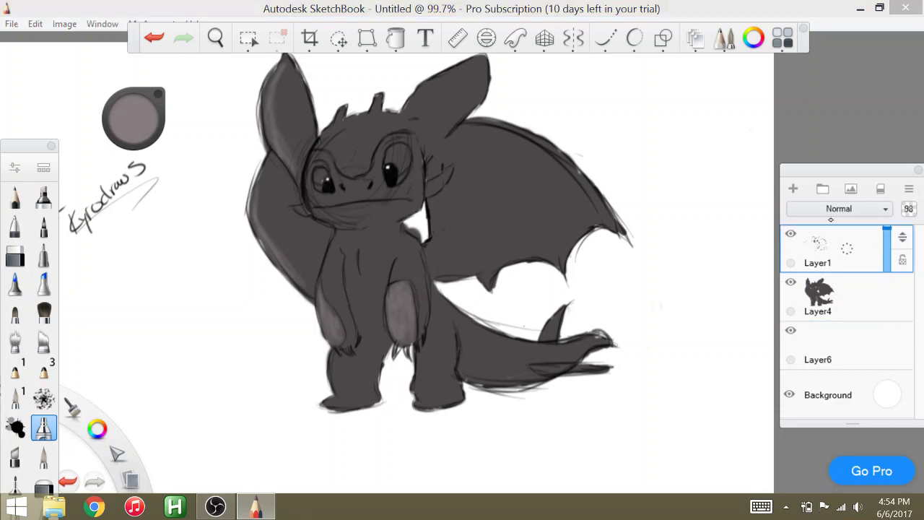
pyautogui.click(15, 196)
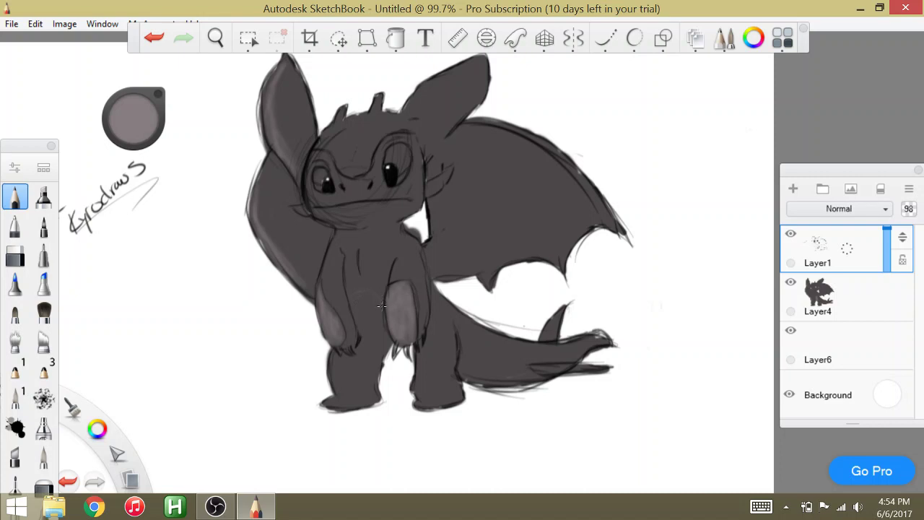
pyautogui.click(163, 36)
pyautogui.moveTo(97, 427); pyautogui.dragTo(100, 386)
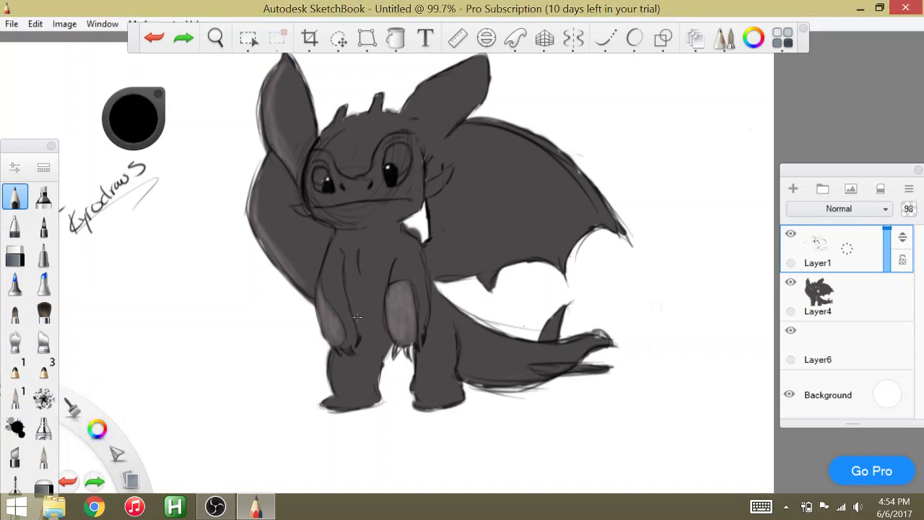
pyautogui.moveTo(353, 311); pyautogui.dragTo(351, 308)
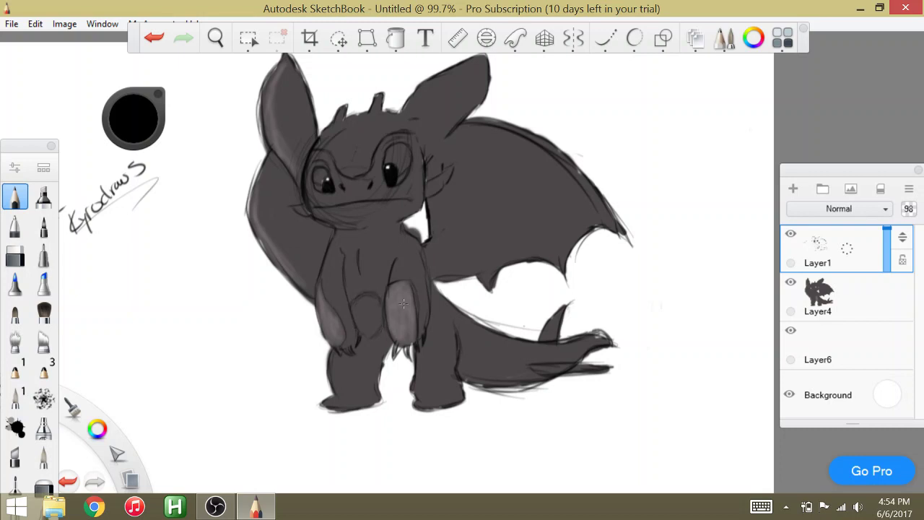
# Airbrush medium gray inside the rounded shape between the front legs on Layer6, and move Layer6 above Layer4
pyautogui.click(847, 304)
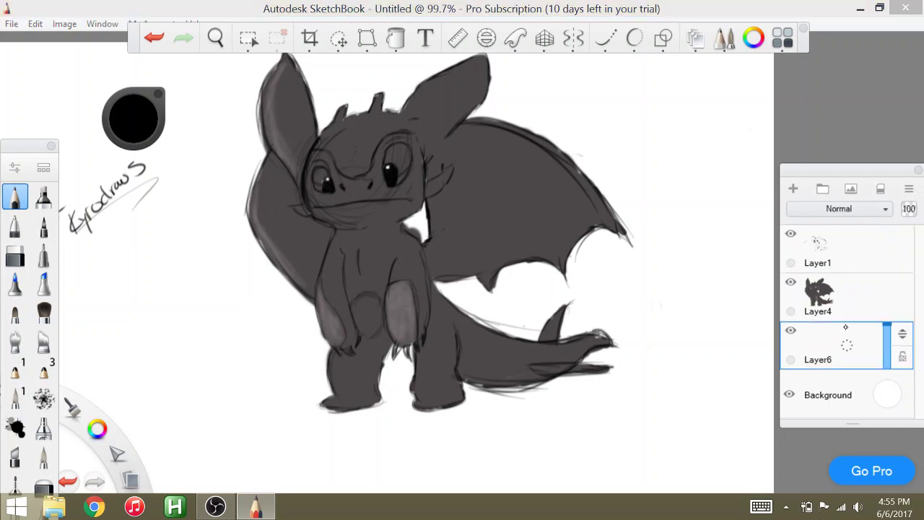
pyautogui.click(859, 327)
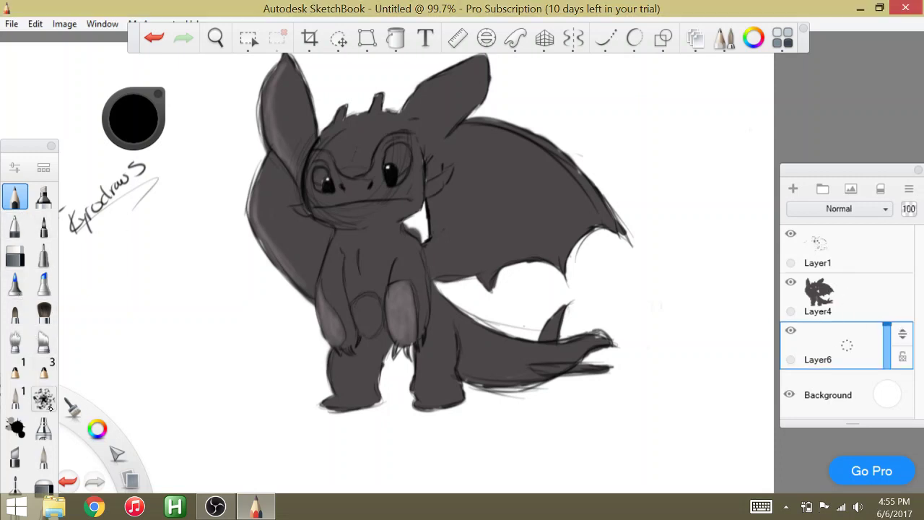
pyautogui.click(43, 428)
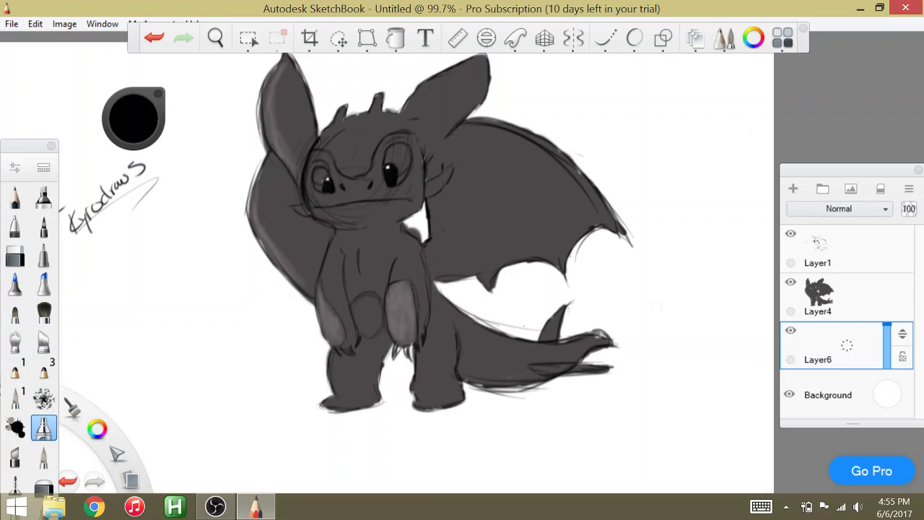
pyautogui.click(123, 118)
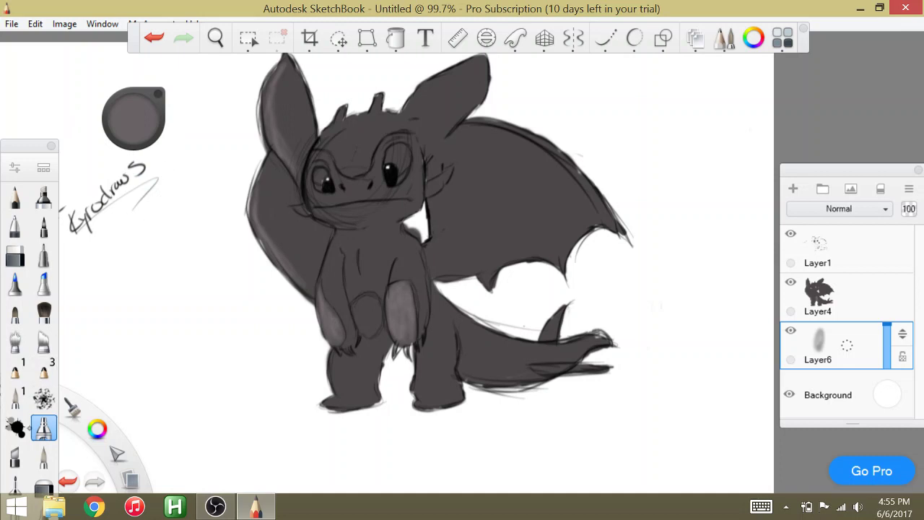
pyautogui.moveTo(902, 334); pyautogui.dragTo(894, 281)
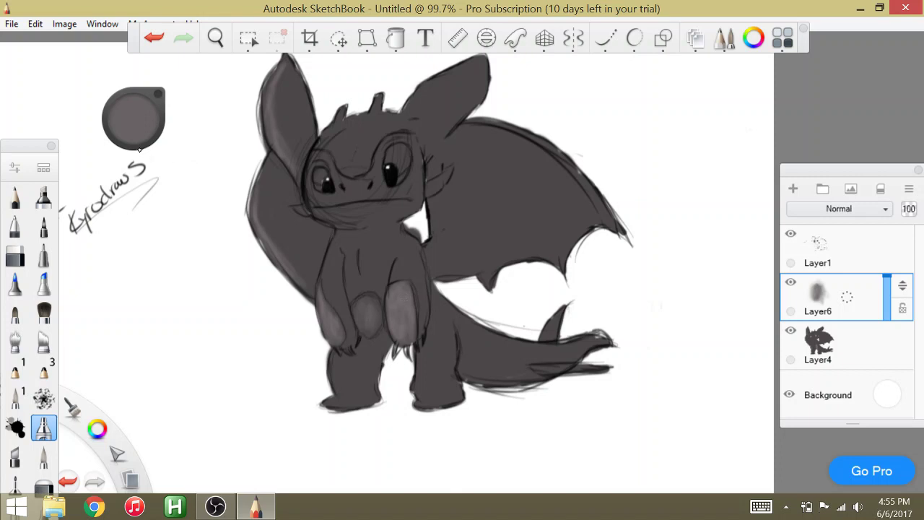
# Airbrush near-black shading at size 57.2 over the left wing, face and chest, and with a smaller size around the eyes and right ear
pyautogui.moveTo(140, 117); pyautogui.dragTo(140, 116)
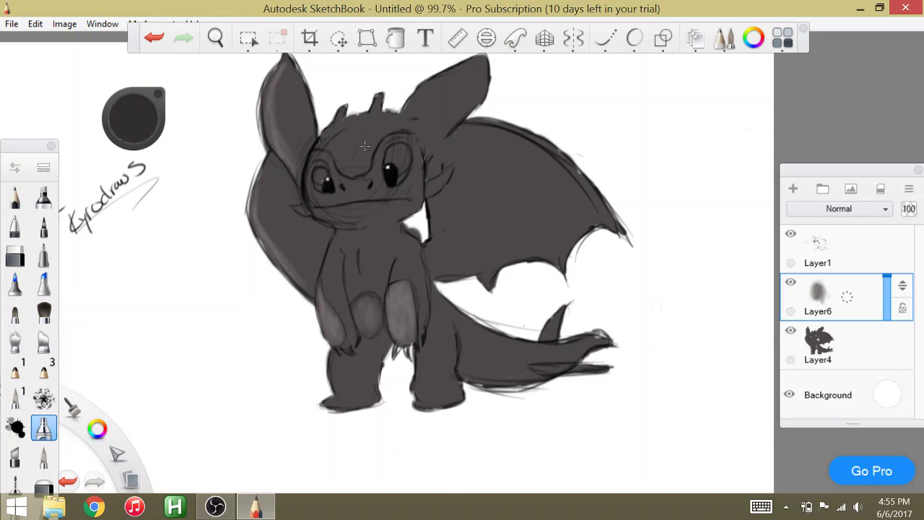
pyautogui.click(136, 118)
pyautogui.click(87, 179)
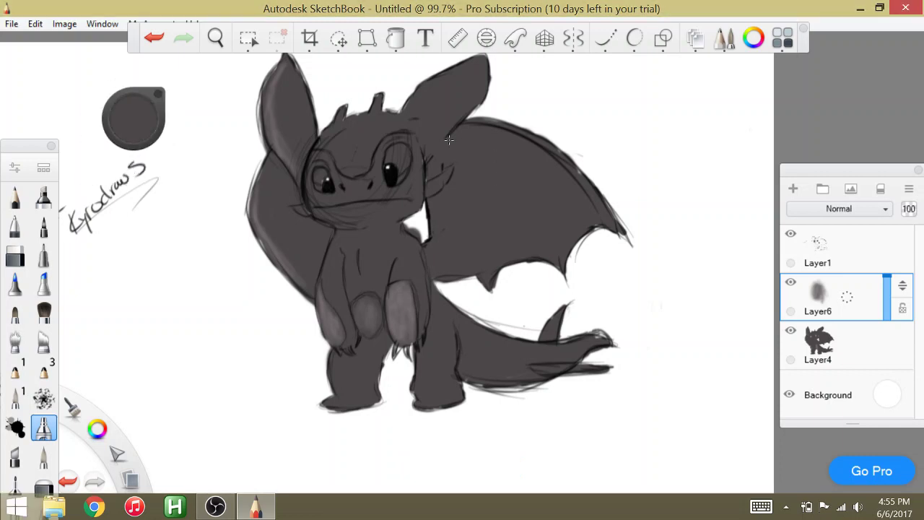
pyautogui.moveTo(134, 118); pyautogui.dragTo(133, 116)
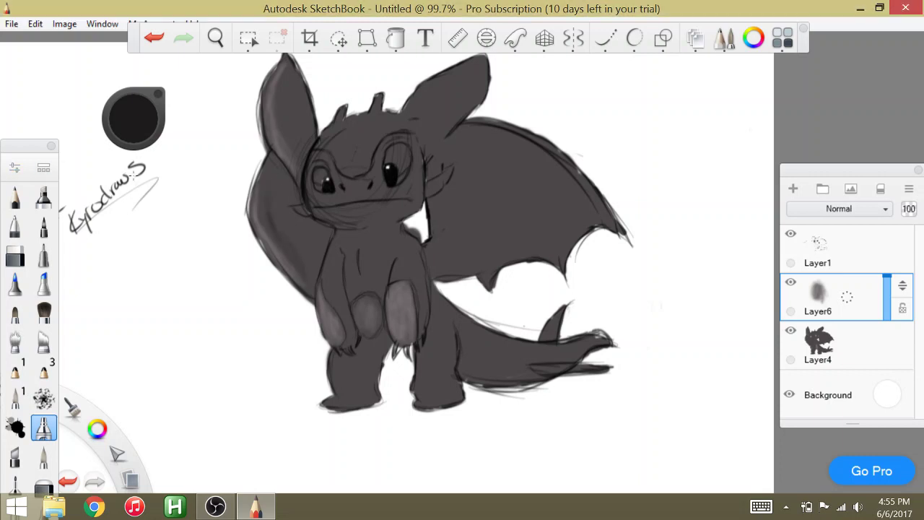
pyautogui.click(44, 167)
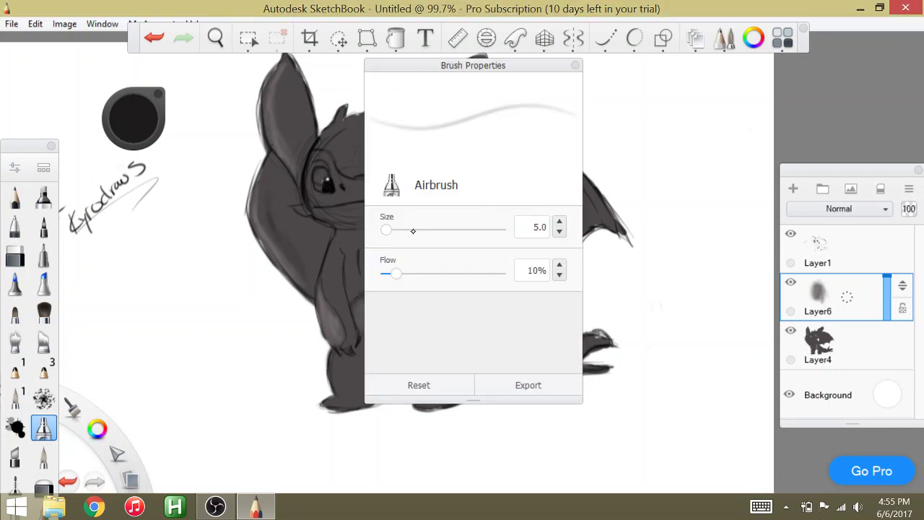
pyautogui.moveTo(387, 228); pyautogui.dragTo(410, 228)
pyautogui.click(575, 65)
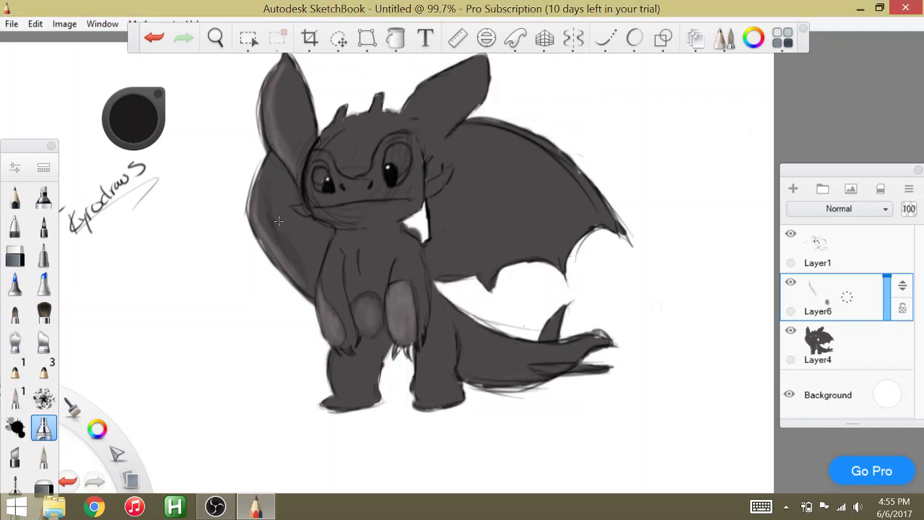
pyautogui.moveTo(276, 206)
pyautogui.mouseDown()
pyautogui.moveTo(271, 260)
pyautogui.moveTo(277, 206)
pyautogui.mouseUp()
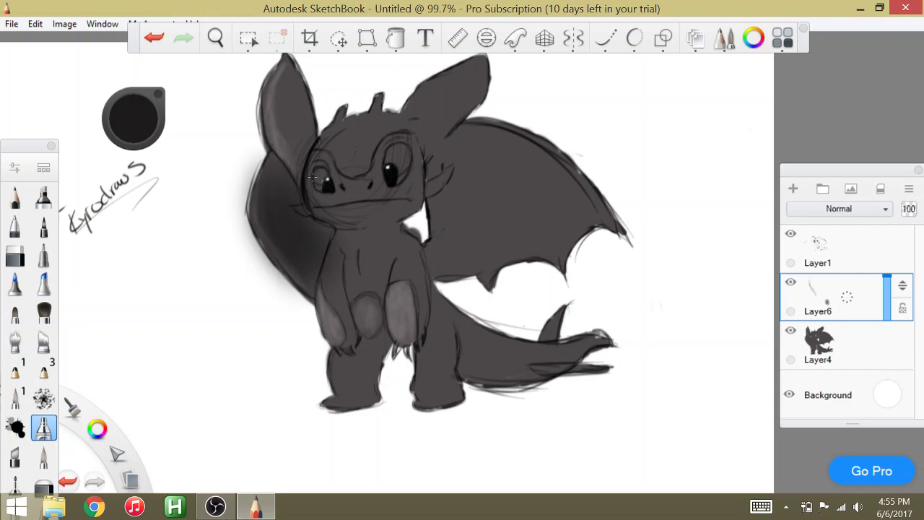
pyautogui.moveTo(312, 176); pyautogui.dragTo(321, 238)
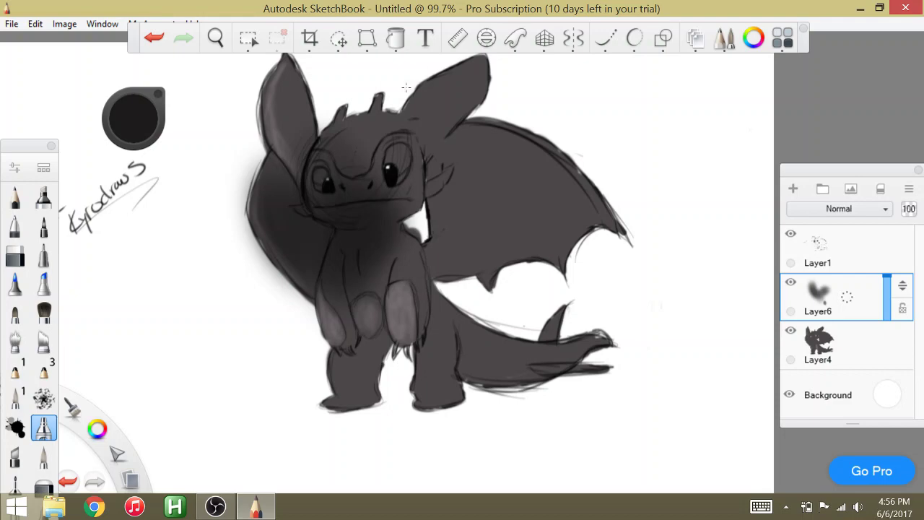
pyautogui.click(15, 166)
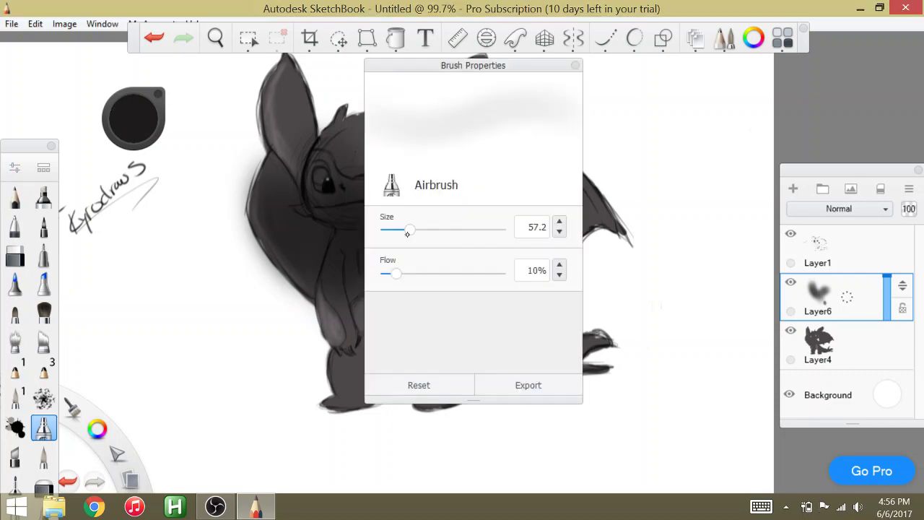
pyautogui.moveTo(407, 233); pyautogui.dragTo(388, 231)
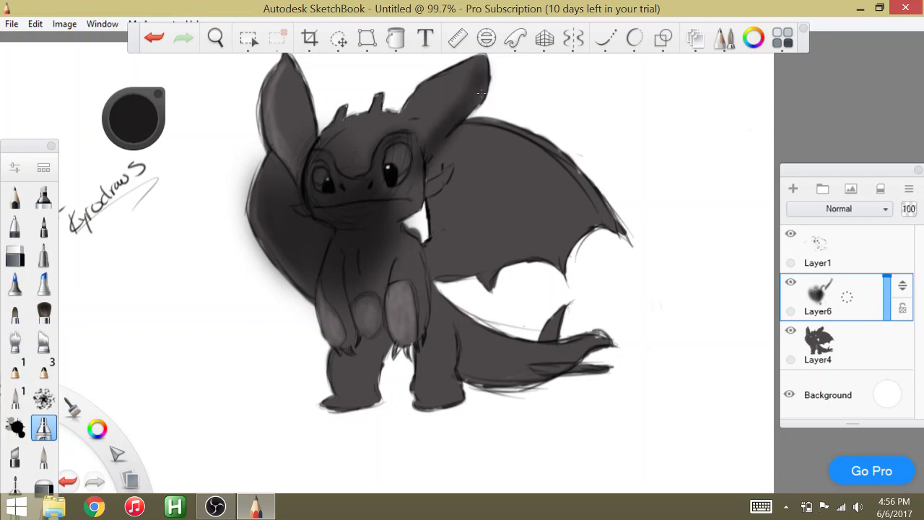
# Strengthen the dark pencil outlines of the right cheek fin, left wing, front legs, head top and left ear on Layer1
pyautogui.click(840, 252)
pyautogui.click(6, 199)
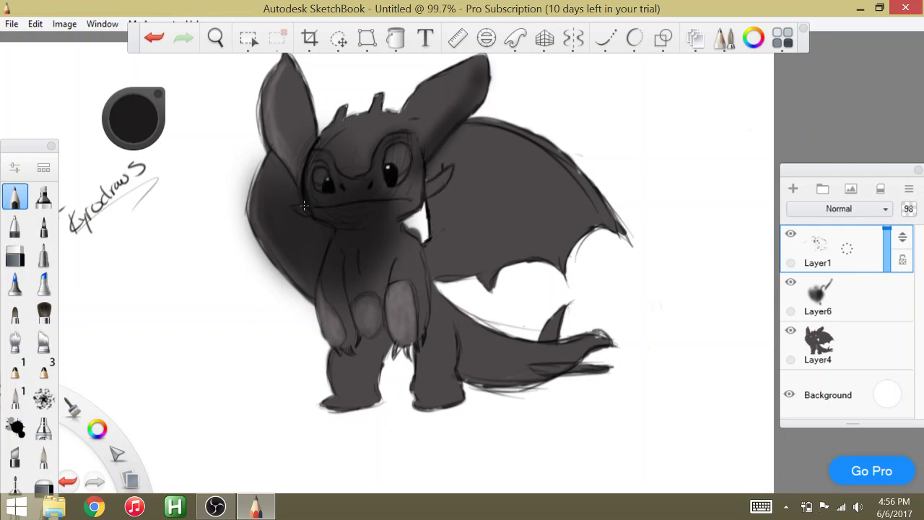
pyautogui.moveTo(267, 152)
pyautogui.mouseDown()
pyautogui.moveTo(251, 215)
pyautogui.moveTo(260, 249)
pyautogui.mouseUp()
pyautogui.moveTo(249, 211); pyautogui.dragTo(328, 345)
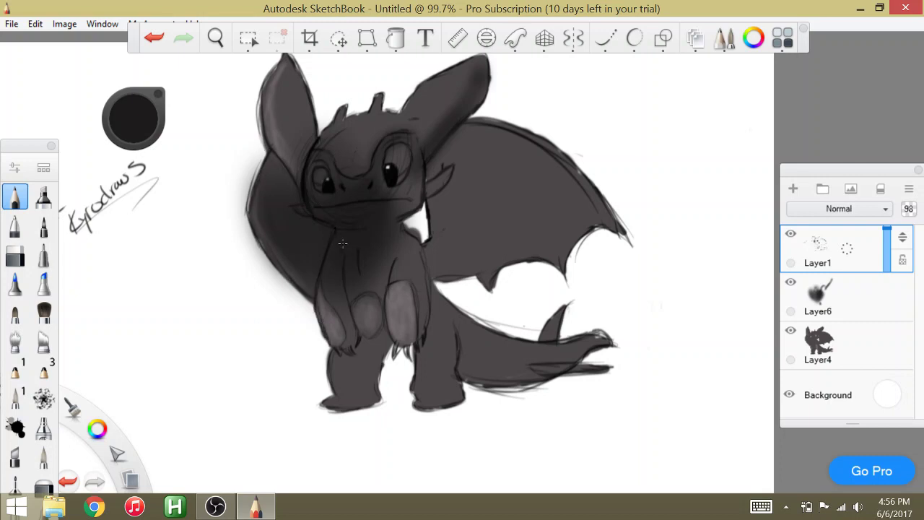
pyautogui.moveTo(344, 281); pyautogui.dragTo(352, 321)
pyautogui.moveTo(415, 242); pyautogui.dragTo(428, 319)
pyautogui.moveTo(400, 112)
pyautogui.mouseDown()
pyautogui.moveTo(429, 82)
pyautogui.moveTo(386, 113)
pyautogui.moveTo(403, 107)
pyautogui.moveTo(347, 111)
pyautogui.moveTo(368, 113)
pyautogui.mouseUp()
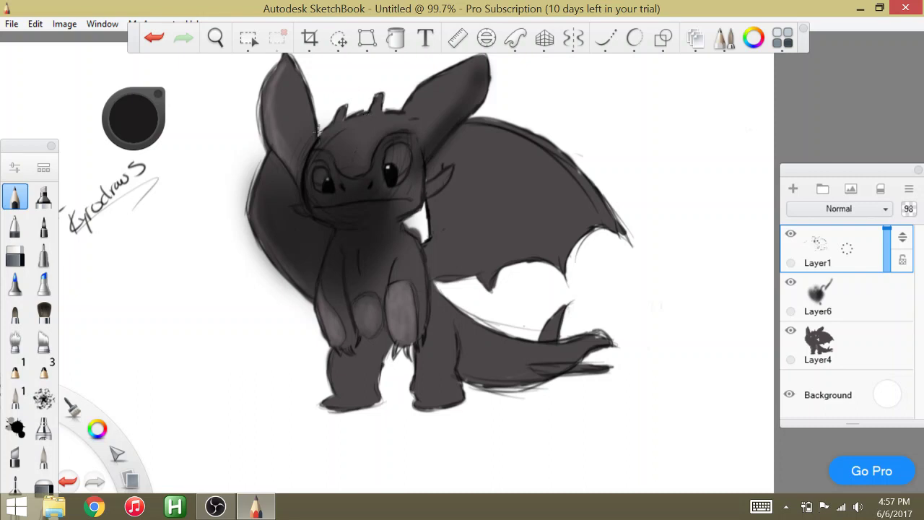
pyautogui.moveTo(318, 130)
pyautogui.mouseDown()
pyautogui.moveTo(292, 61)
pyautogui.moveTo(269, 77)
pyautogui.moveTo(266, 106)
pyautogui.moveTo(262, 97)
pyautogui.moveTo(276, 148)
pyautogui.mouseUp()
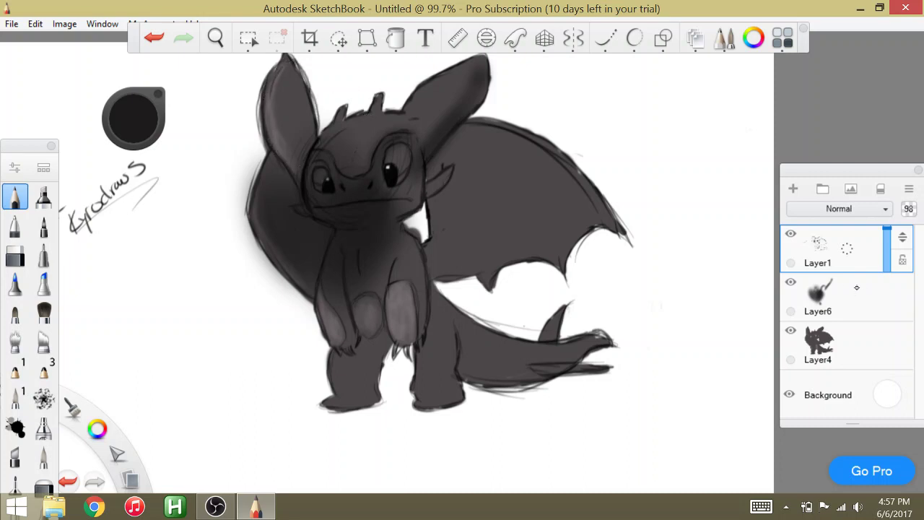
# Airbrush near-black shading over the right wing, the crown's edge and both ears on Layer6
pyautogui.click(848, 312)
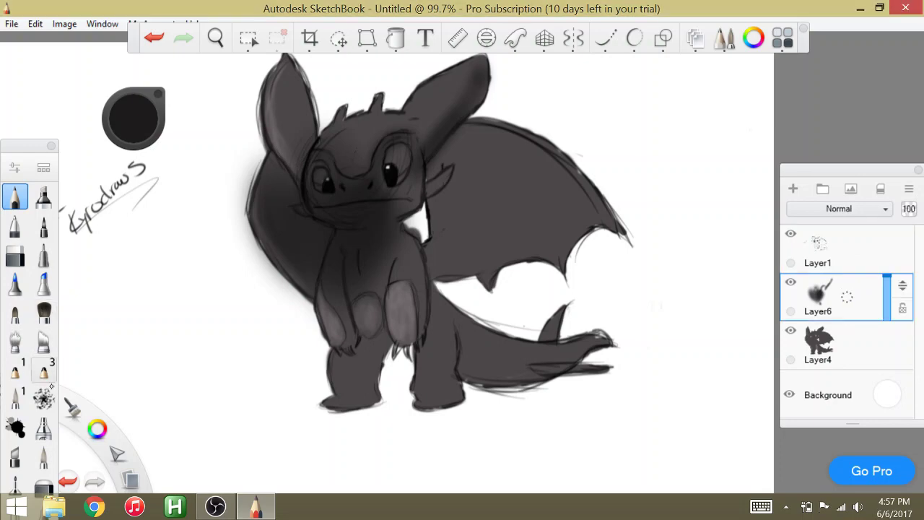
pyautogui.click(44, 427)
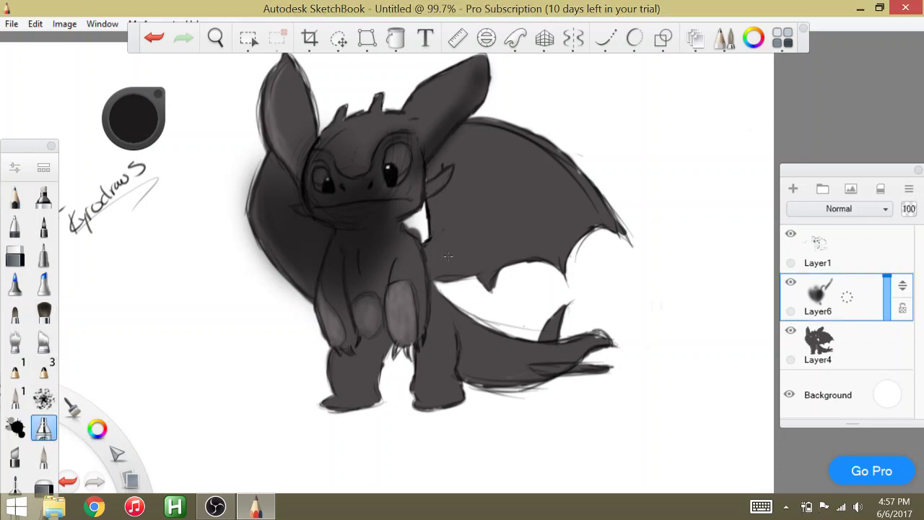
pyautogui.moveTo(433, 259)
pyautogui.mouseDown()
pyautogui.moveTo(452, 227)
pyautogui.moveTo(446, 213)
pyautogui.mouseUp()
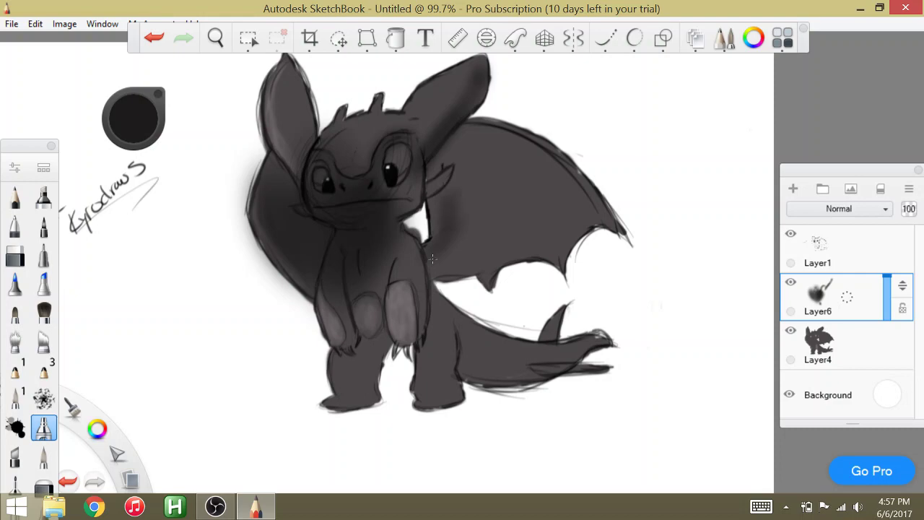
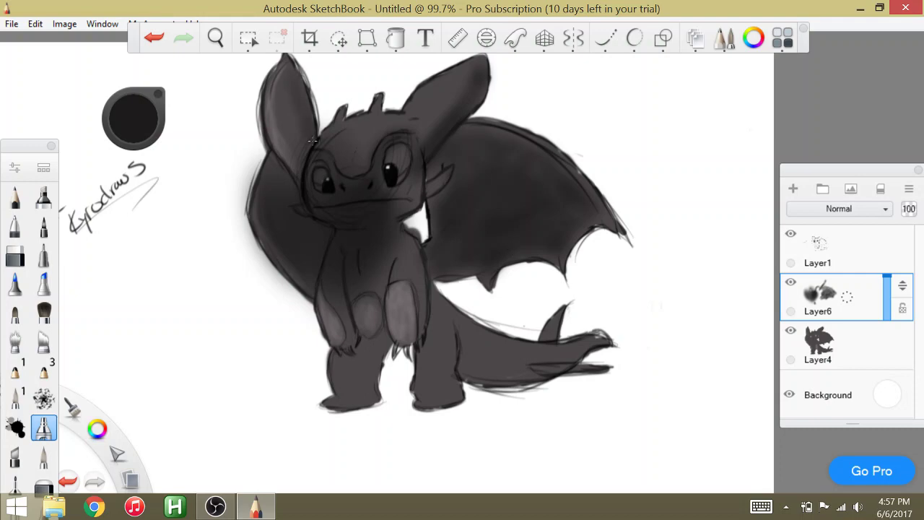
pyautogui.moveTo(313, 141); pyautogui.dragTo(344, 117)
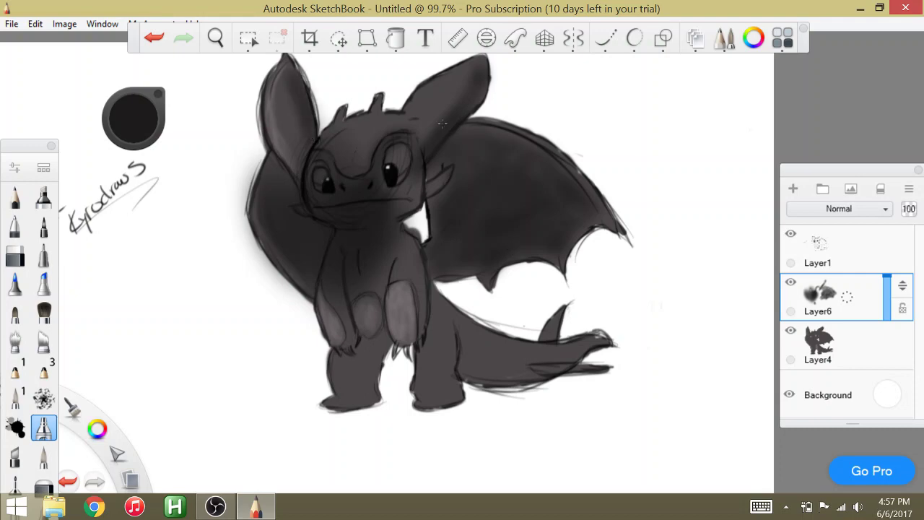
pyautogui.moveTo(424, 95)
pyautogui.mouseDown()
pyautogui.moveTo(469, 65)
pyautogui.moveTo(490, 73)
pyautogui.mouseUp()
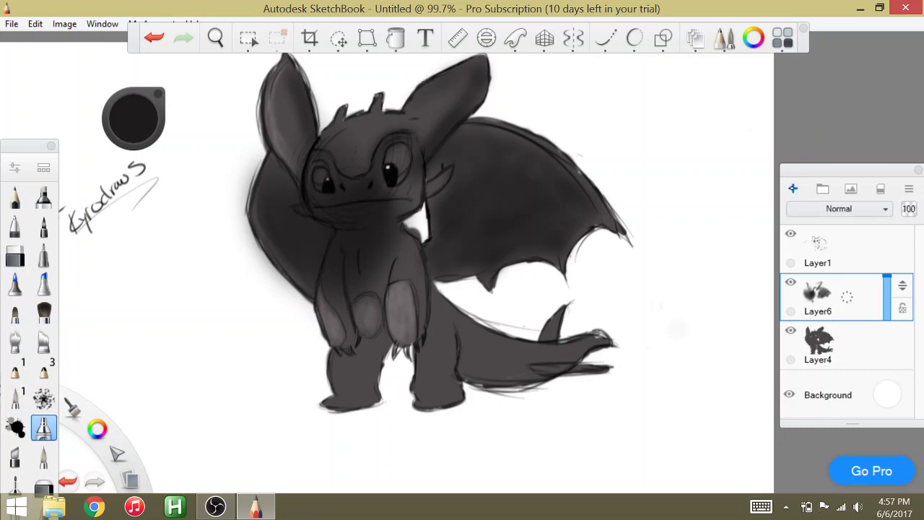
# Add one new layer directly above Layer6 and another above Layer1
pyautogui.click(793, 189)
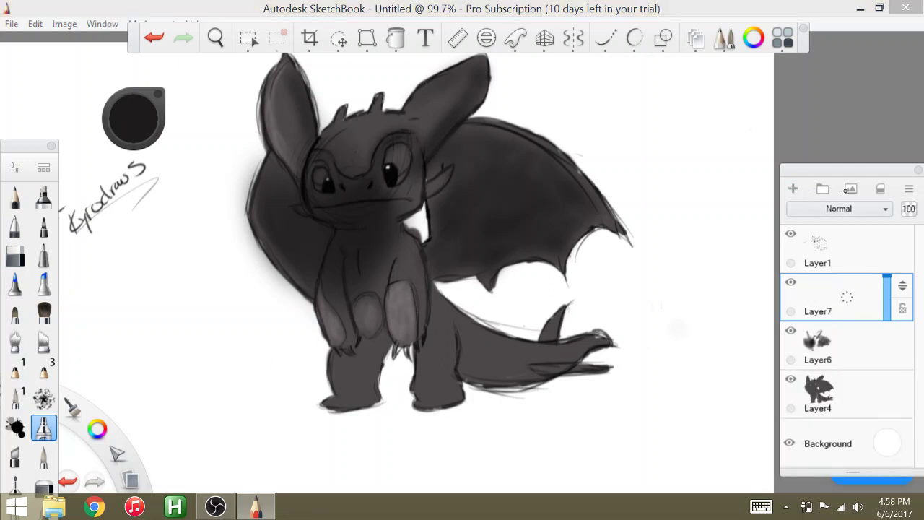
pyautogui.click(846, 248)
pyautogui.click(793, 188)
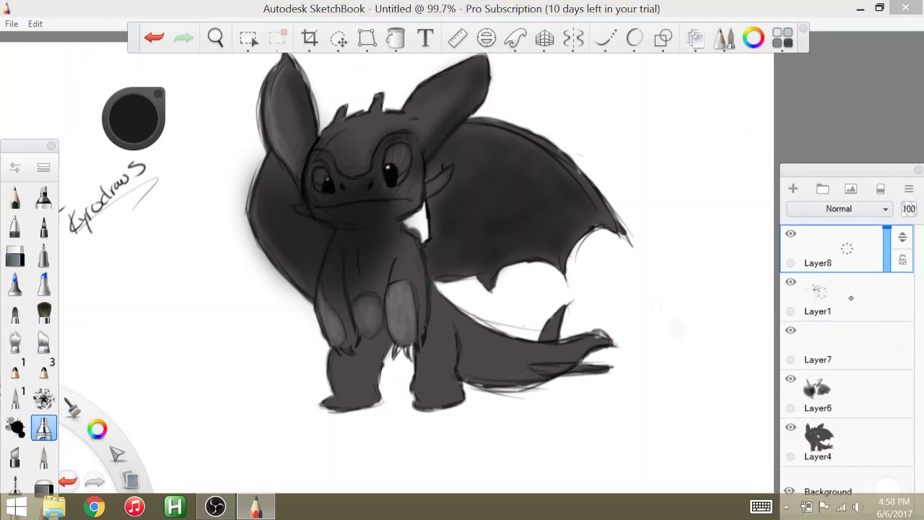
# On Layer7, fill both of the dragon's eyes with Copic Y000 Pale Lemon around the pupils and tidy the right eye's edges
pyautogui.click(866, 307)
pyautogui.click(851, 351)
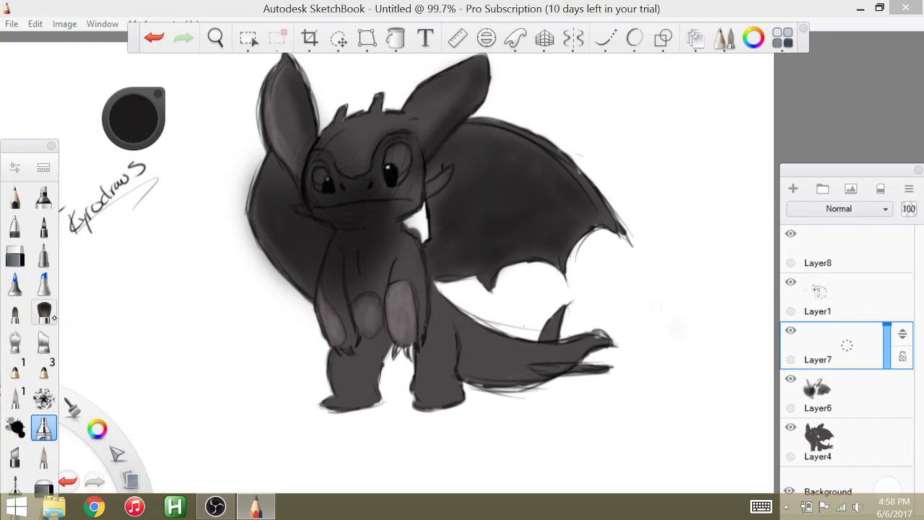
pyautogui.click(43, 455)
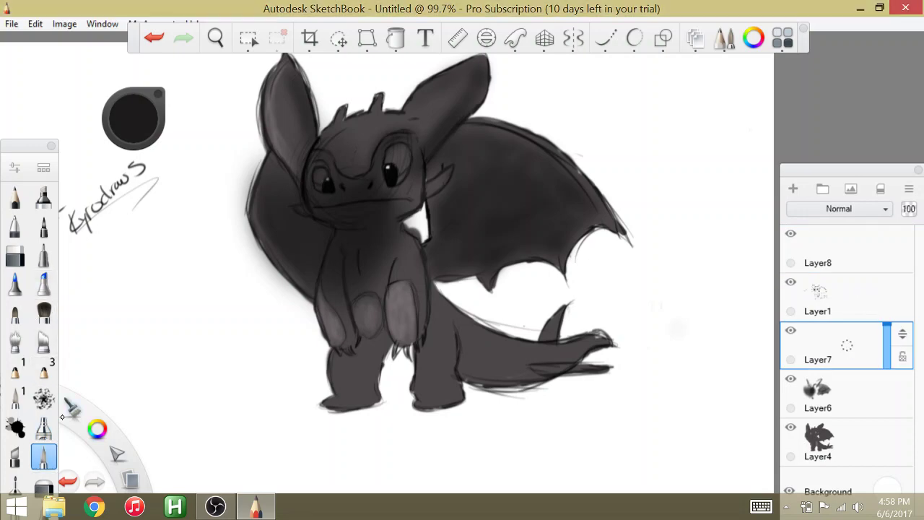
pyautogui.click(783, 38)
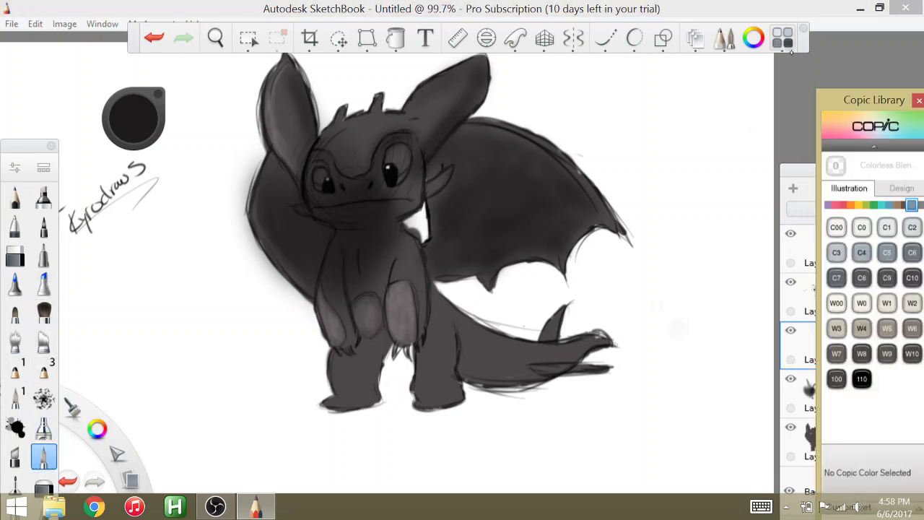
pyautogui.click(861, 227)
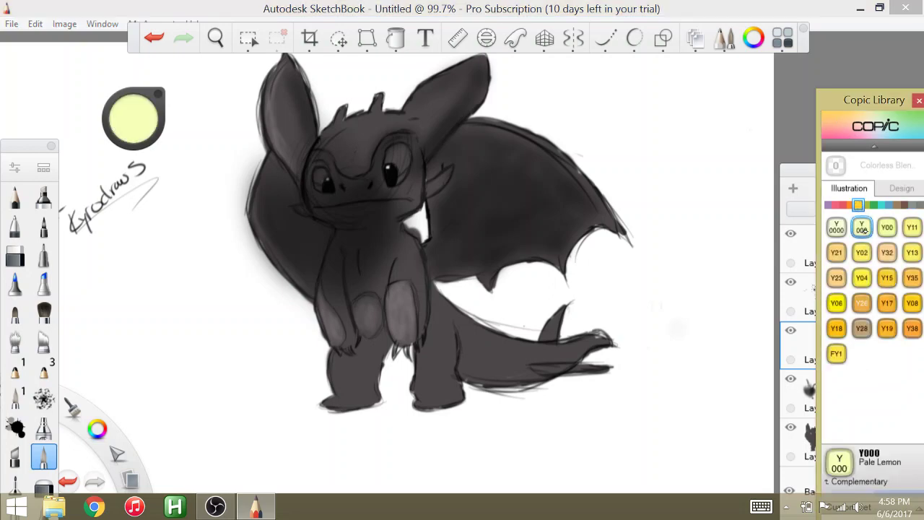
pyautogui.moveTo(396, 149)
pyautogui.mouseDown()
pyautogui.moveTo(388, 158)
pyautogui.moveTo(400, 146)
pyautogui.moveTo(406, 163)
pyautogui.moveTo(396, 163)
pyautogui.mouseUp()
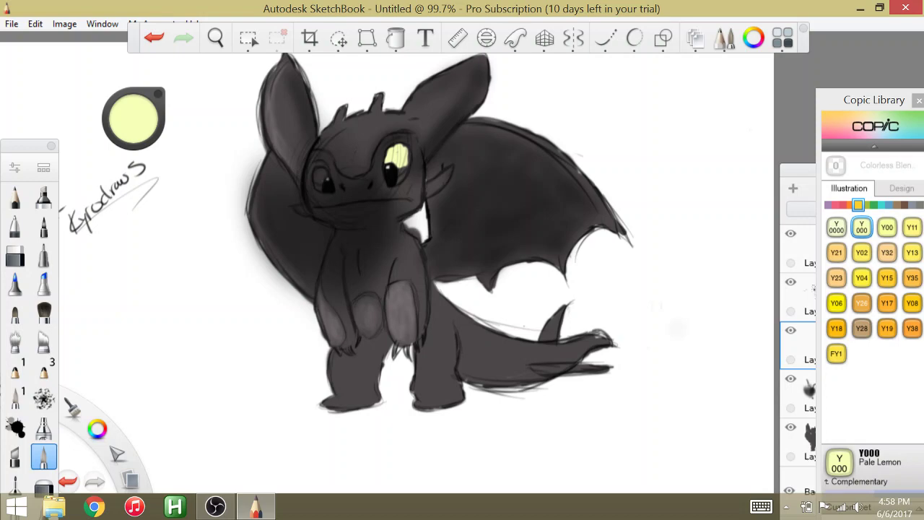
pyautogui.moveTo(396, 164)
pyautogui.mouseDown()
pyautogui.moveTo(409, 153)
pyautogui.moveTo(394, 145)
pyautogui.moveTo(411, 155)
pyautogui.mouseUp()
pyautogui.click(15, 255)
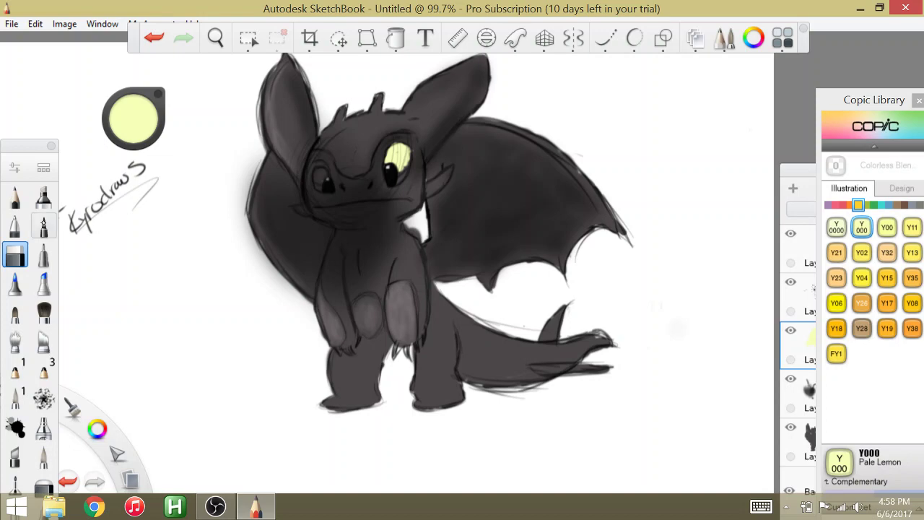
pyautogui.click(15, 196)
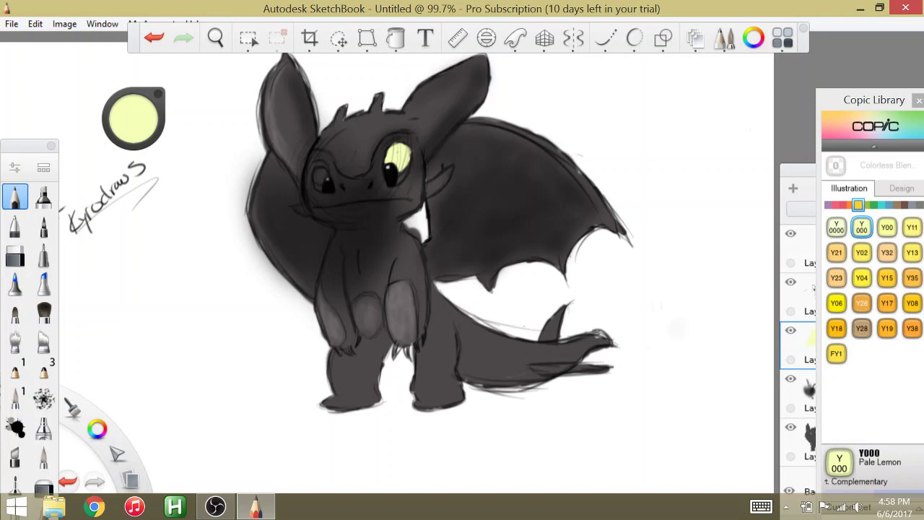
pyautogui.moveTo(319, 171); pyautogui.dragTo(326, 183)
# Shade the edges of both eyes with Copic YG13 Chartreuse using the pencil
pyautogui.click(866, 205)
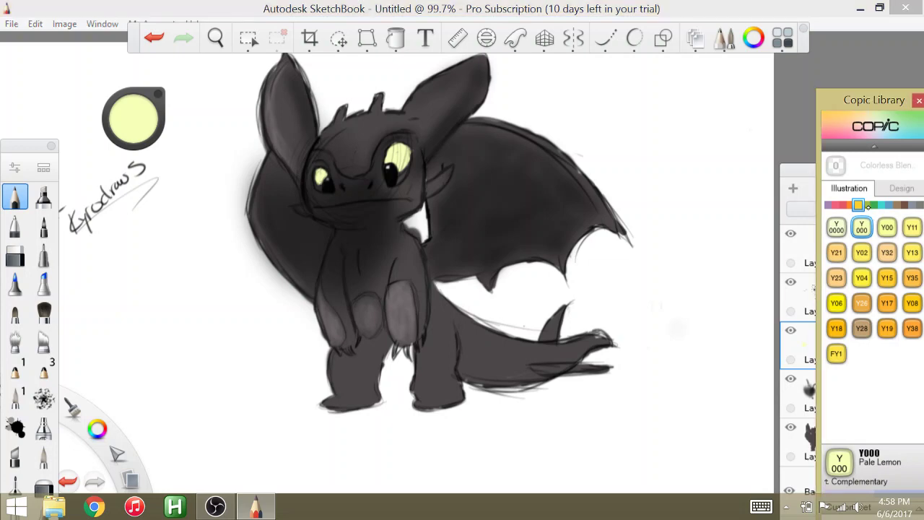
pyautogui.click(863, 205)
pyautogui.click(866, 205)
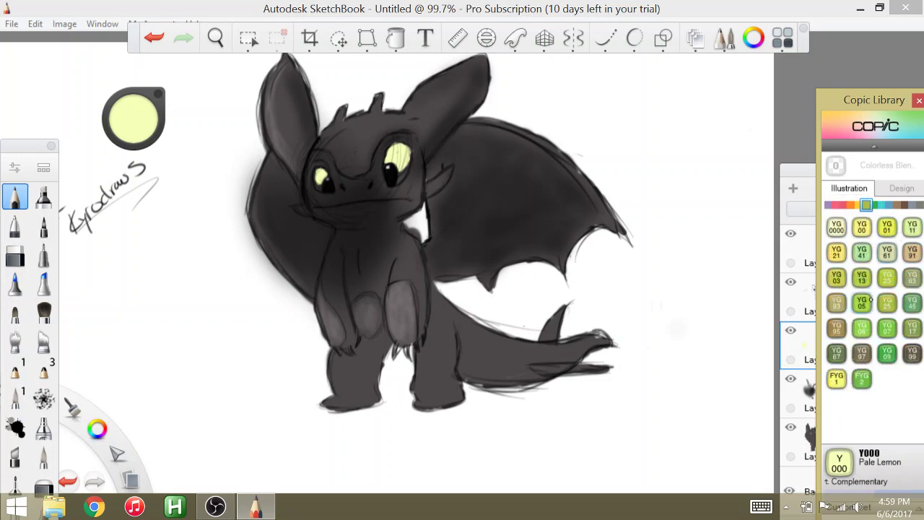
pyautogui.click(863, 280)
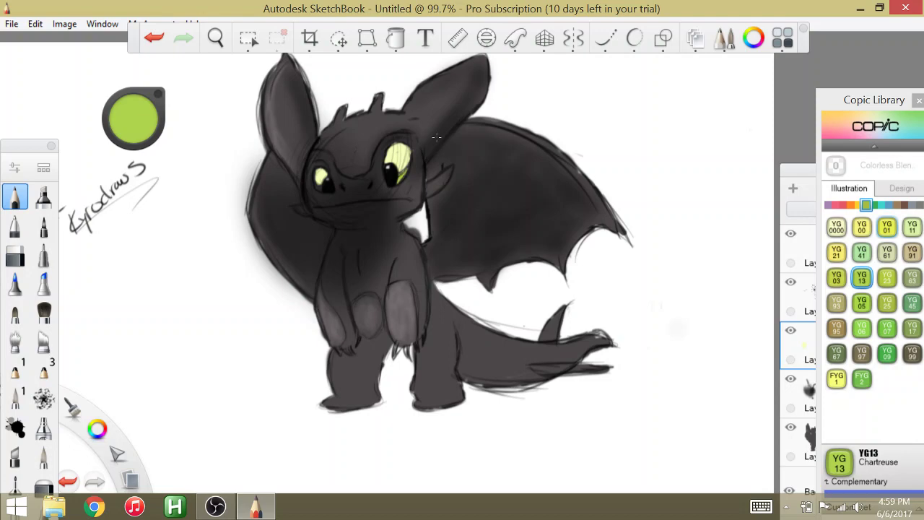
pyautogui.moveTo(317, 178); pyautogui.dragTo(320, 174)
pyautogui.scroll(5, 320, 175)
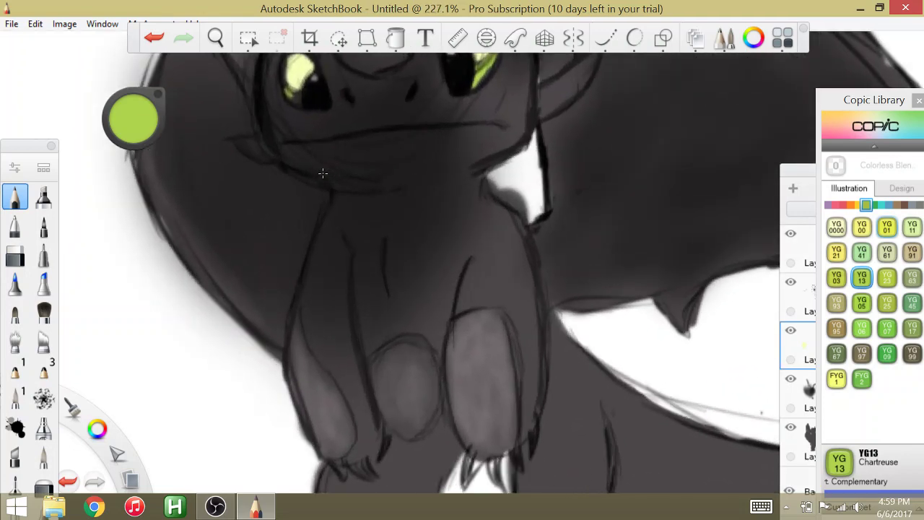
pyautogui.moveTo(289, 94); pyautogui.dragTo(300, 106)
pyautogui.scroll(-2, 300, 101)
pyautogui.scroll(-4, 305, 89)
pyautogui.scroll(-1, 305, 90)
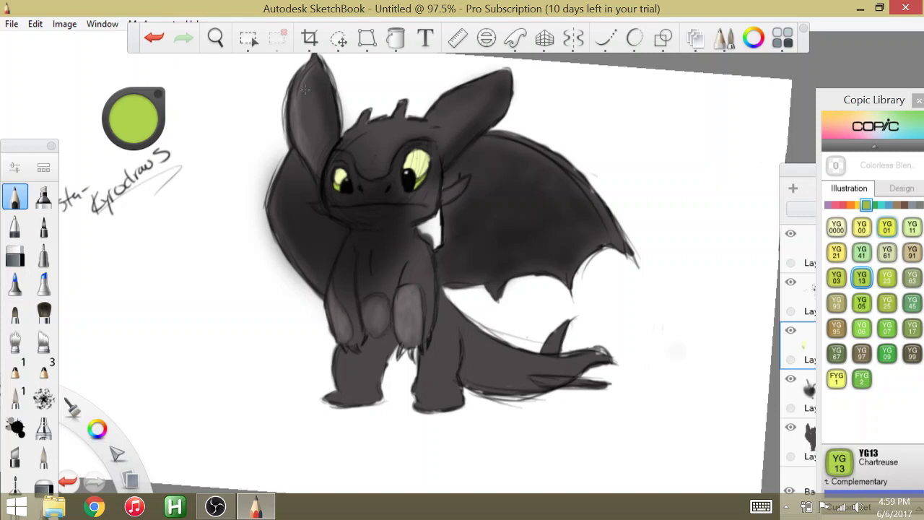
pyautogui.scroll(2, 764, 102)
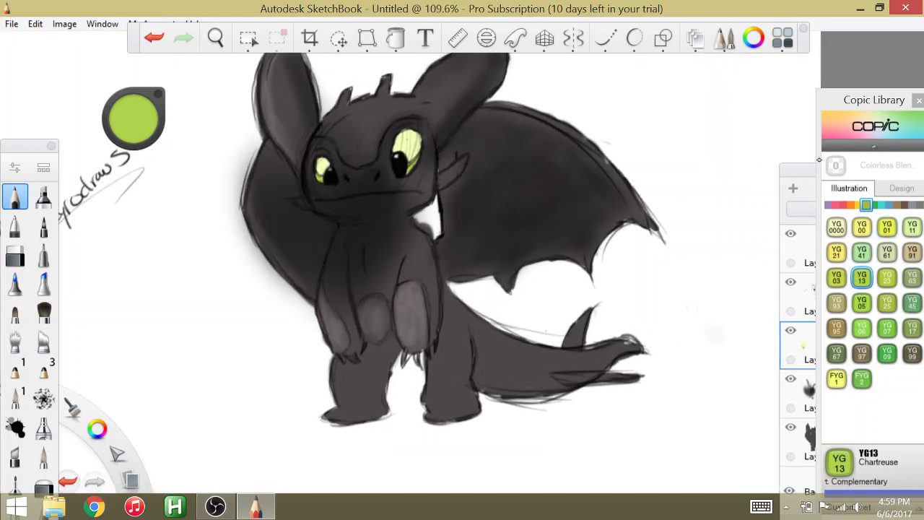
# Erase the sketch lines inside the right eye on Layer1
pyautogui.click(804, 175)
pyautogui.scroll(1, 809, 140)
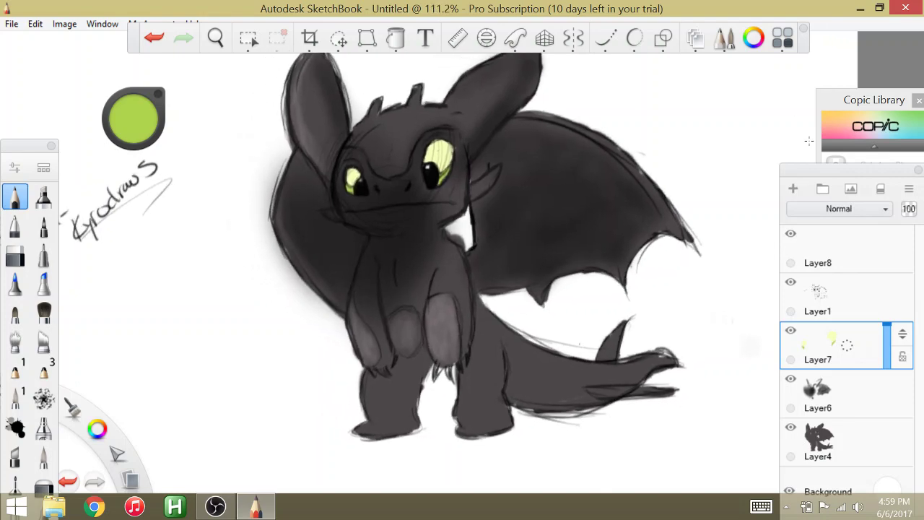
pyautogui.click(831, 307)
pyautogui.press('e')
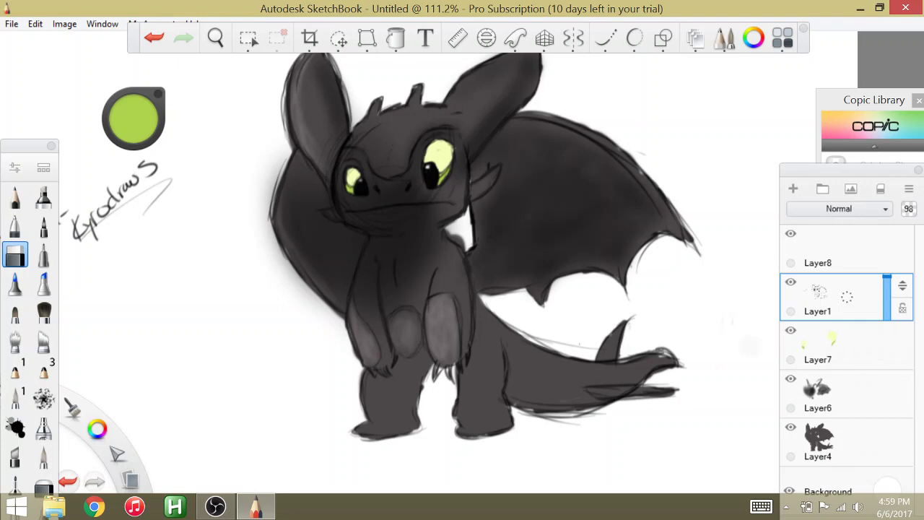
pyautogui.scroll(-3, 403, 310)
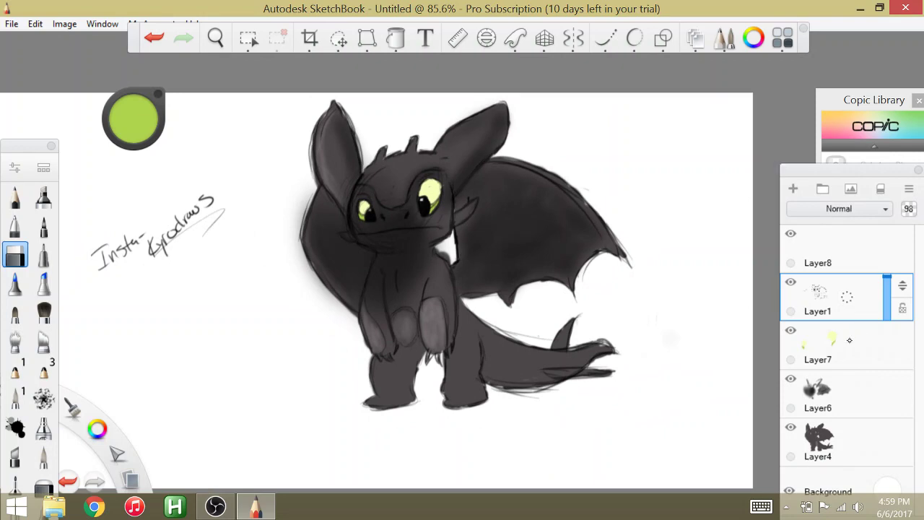
# Make Layer6 active and sample the wing's dark tone, darkening it slightly to a near-black drawing color
pyautogui.click(838, 433)
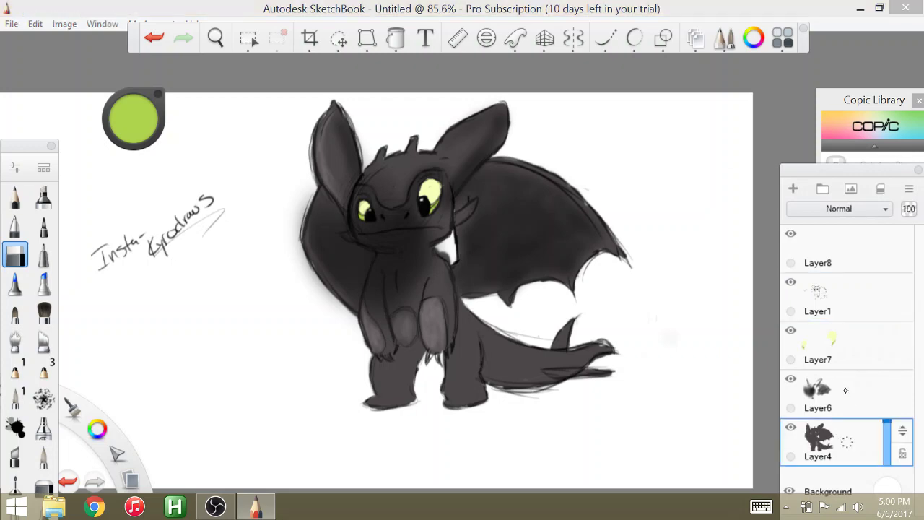
pyautogui.click(848, 391)
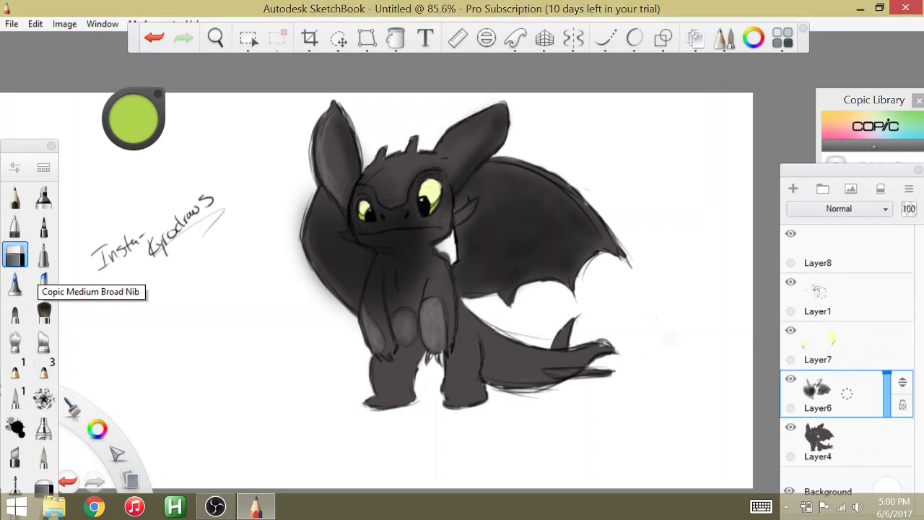
pyautogui.scroll(3, 447, 393)
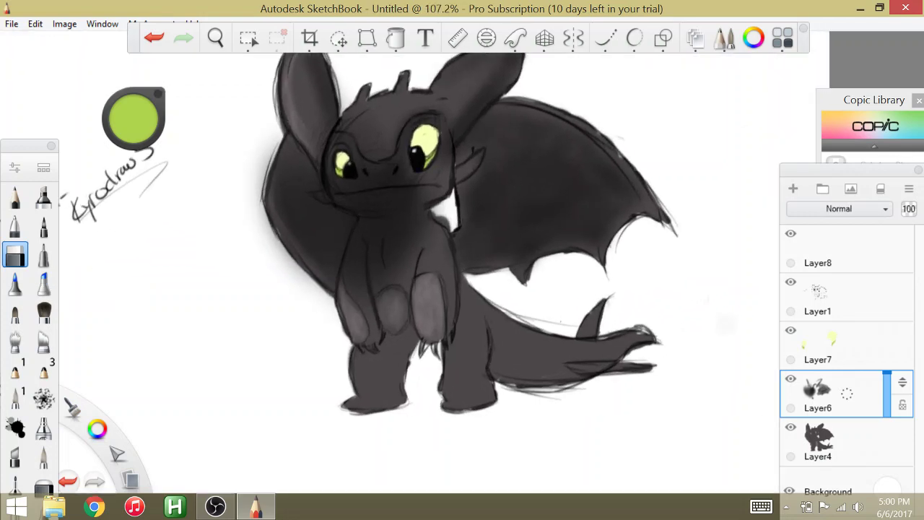
pyautogui.click(144, 127)
pyautogui.click(87, 180)
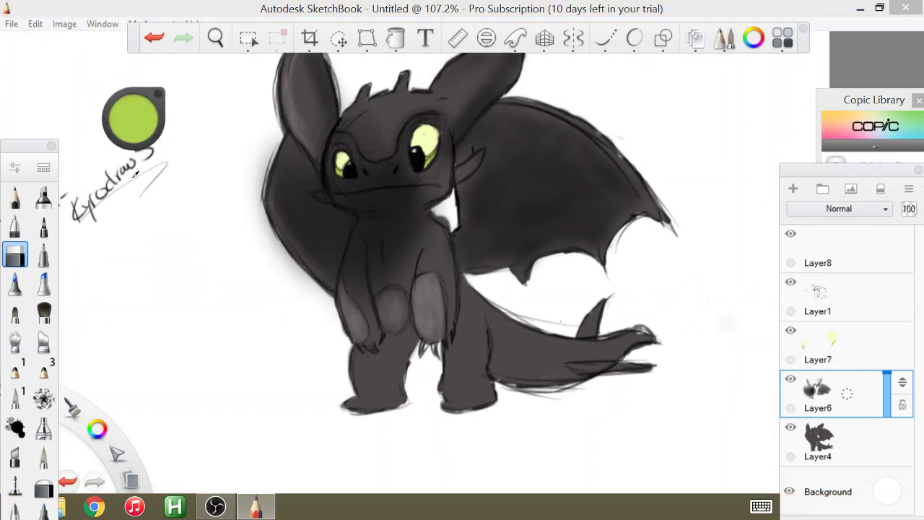
pyautogui.click(512, 209)
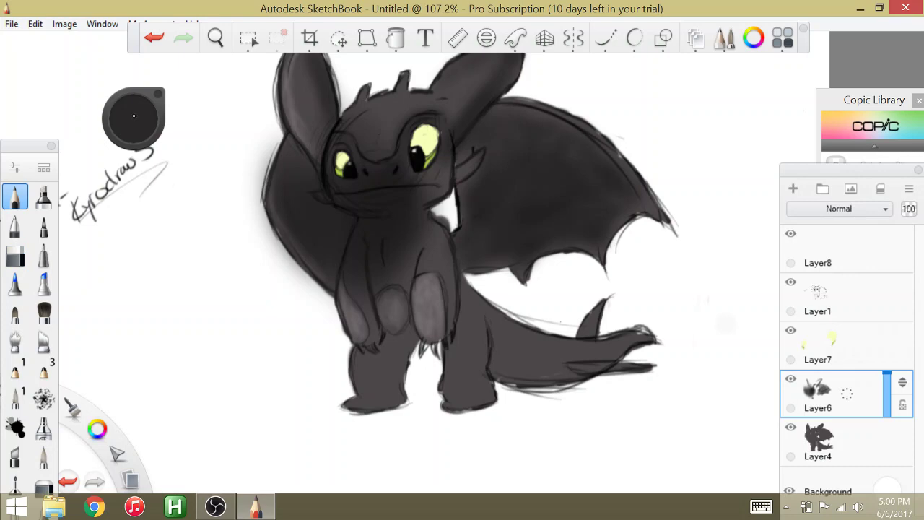
pyautogui.moveTo(134, 116); pyautogui.dragTo(133, 132)
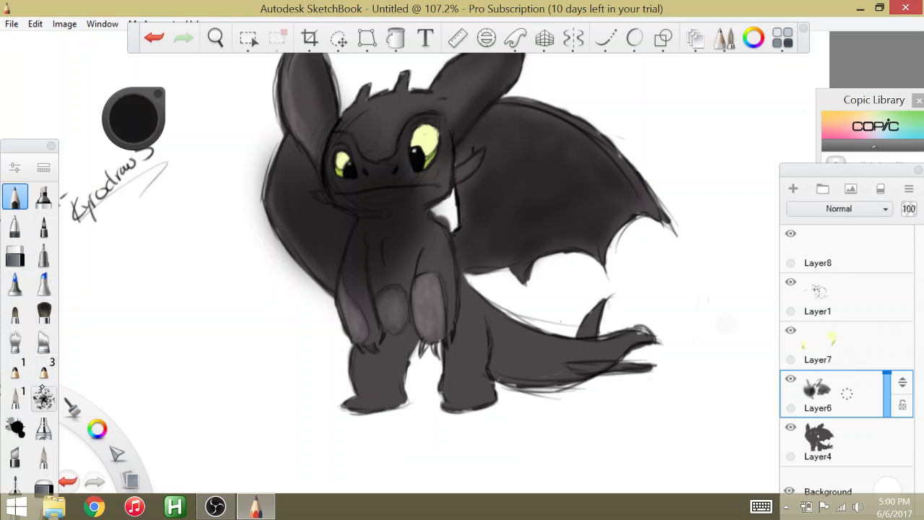
# Try shading the right hind leg with the Synthetic Round Bristle Brush at size 15.6 and smudging the strokes
pyautogui.click(43, 311)
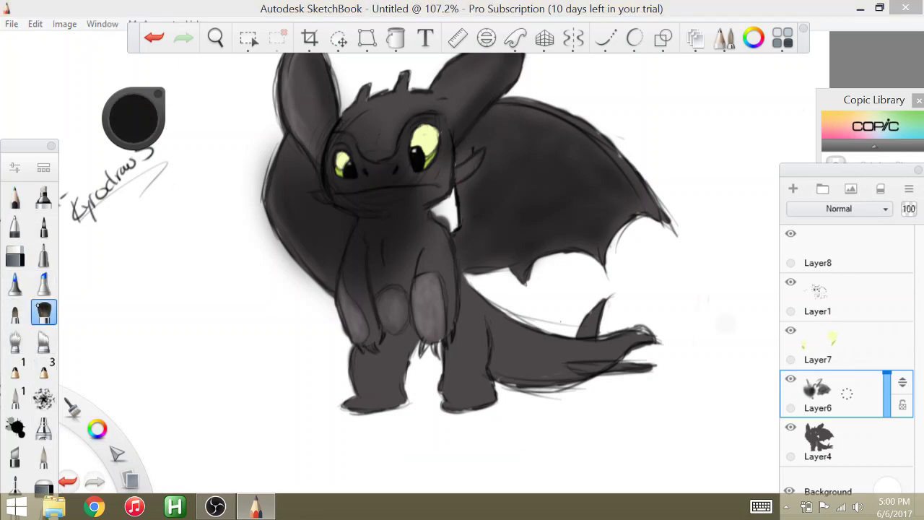
pyautogui.click(14, 167)
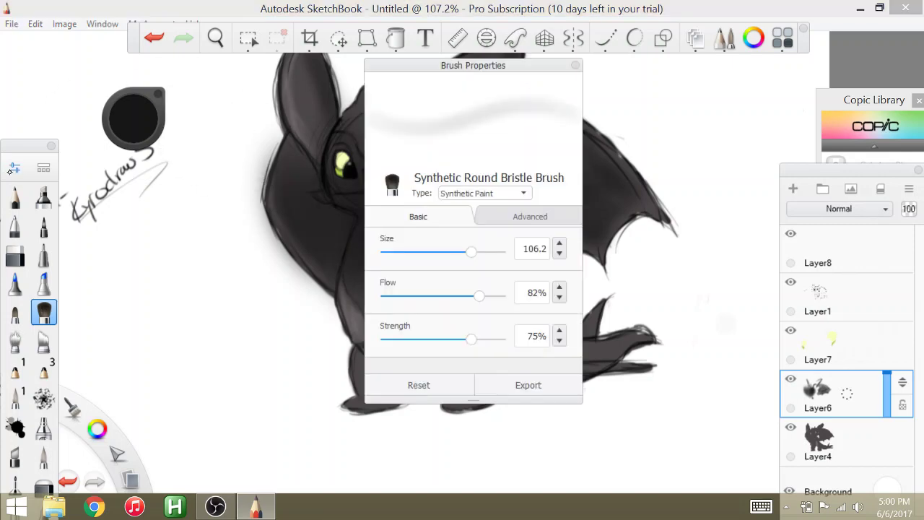
pyautogui.moveTo(444, 251); pyautogui.dragTo(403, 251)
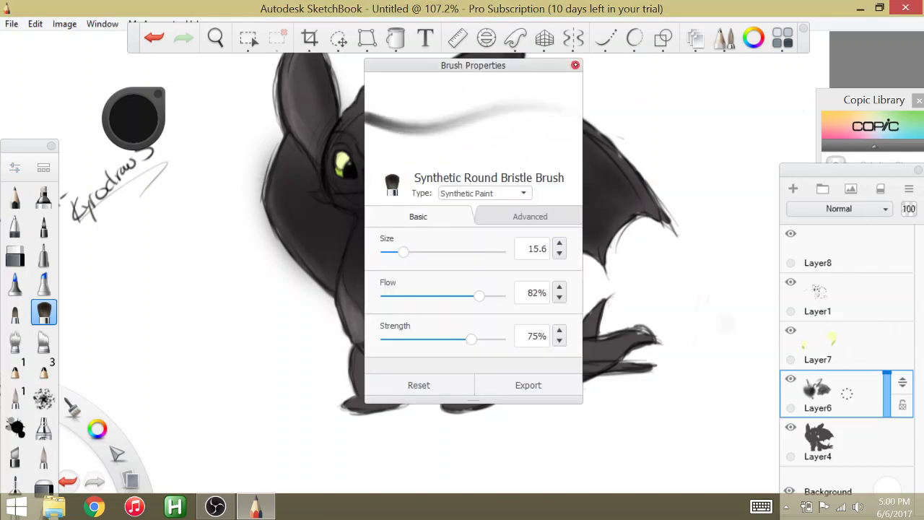
pyautogui.click(576, 65)
pyautogui.moveTo(473, 325)
pyautogui.mouseDown()
pyautogui.moveTo(473, 361)
pyautogui.moveTo(453, 390)
pyautogui.moveTo(468, 371)
pyautogui.moveTo(462, 312)
pyautogui.mouseUp()
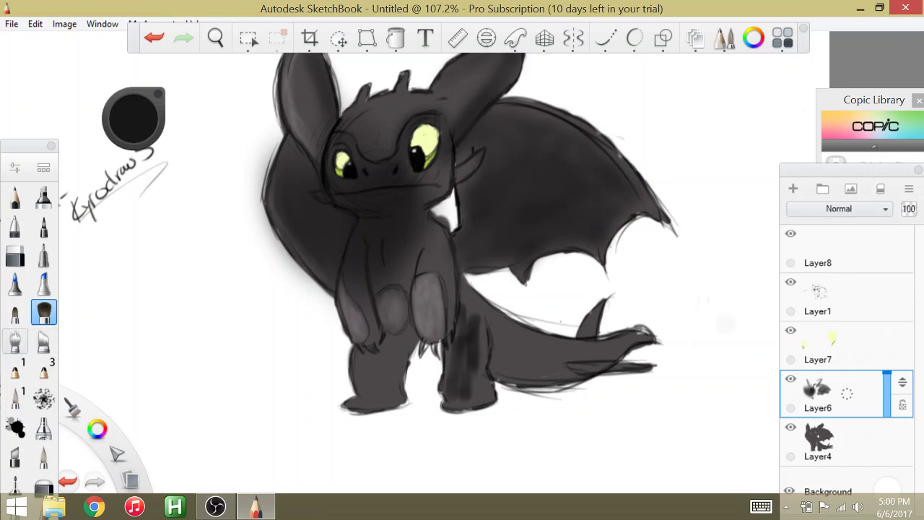
pyautogui.click(14, 341)
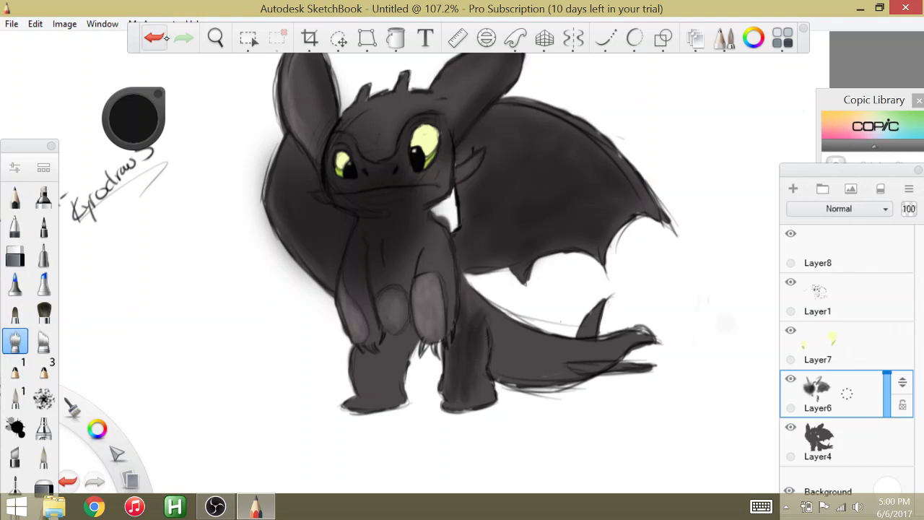
# Undo the smudging and all bristle brush strokes on the right hind leg
pyautogui.click(153, 39)
pyautogui.click(153, 39)
pyautogui.click(154, 38)
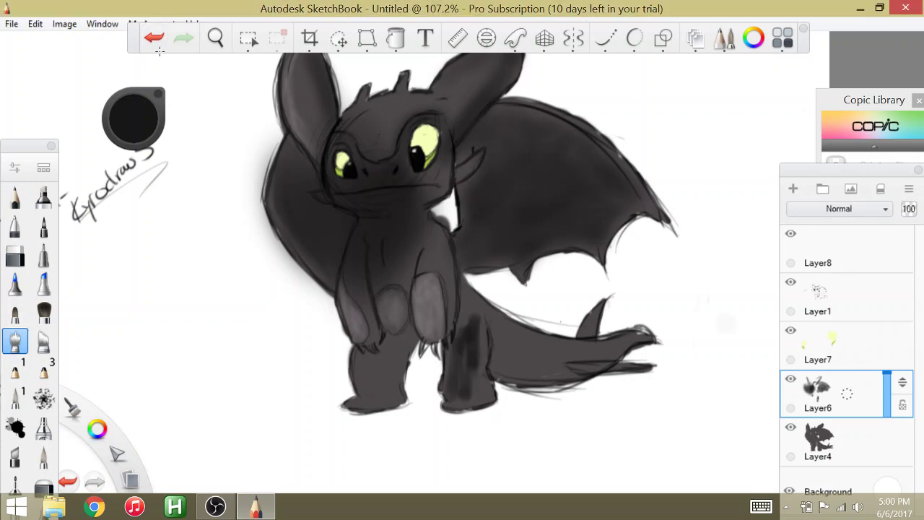
pyautogui.click(154, 38)
pyautogui.click(153, 38)
pyautogui.click(154, 38)
pyautogui.click(154, 38)
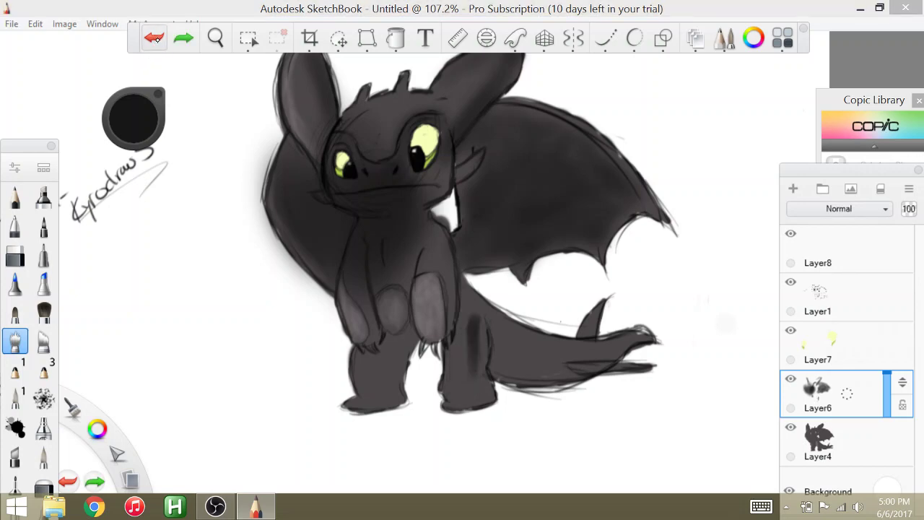
pyautogui.click(154, 38)
pyautogui.click(154, 39)
# Airbrush near-black shading over both hind legs and along the tail on Layer6
pyautogui.click(44, 428)
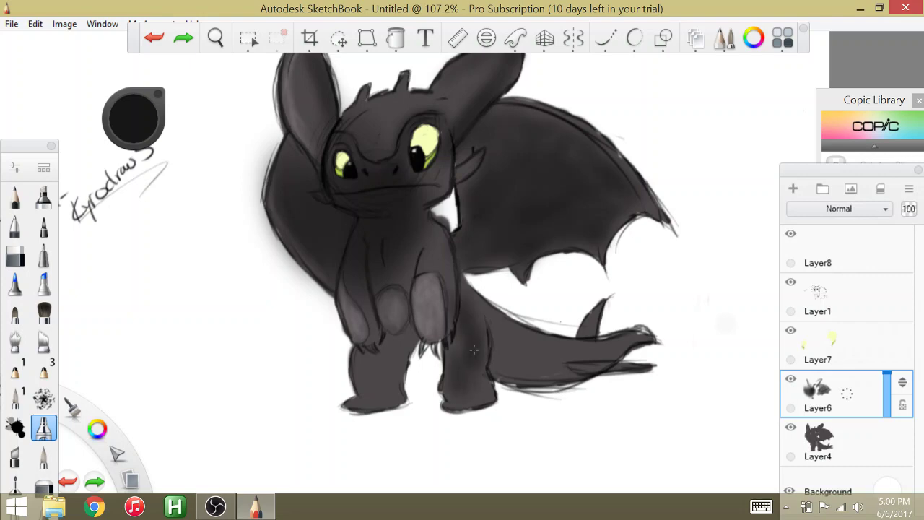
pyautogui.moveTo(473, 349); pyautogui.dragTo(480, 339)
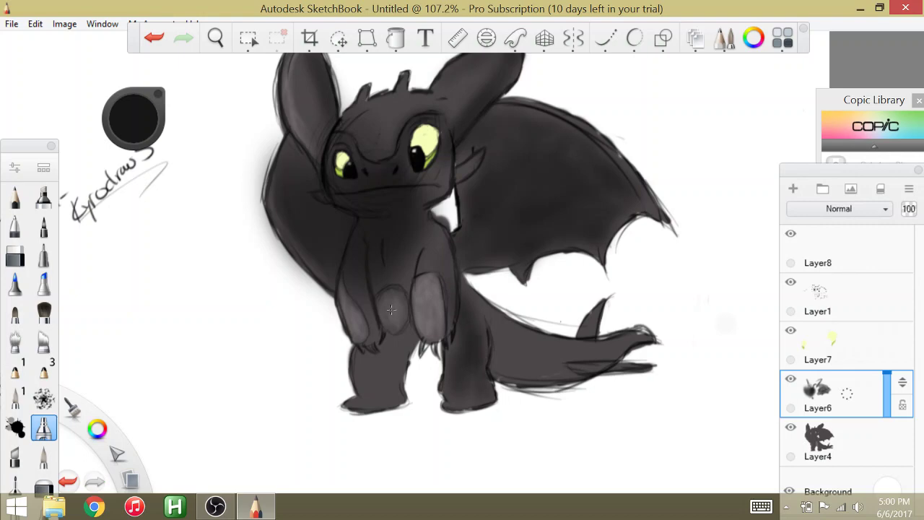
pyautogui.moveTo(400, 353); pyautogui.dragTo(373, 367)
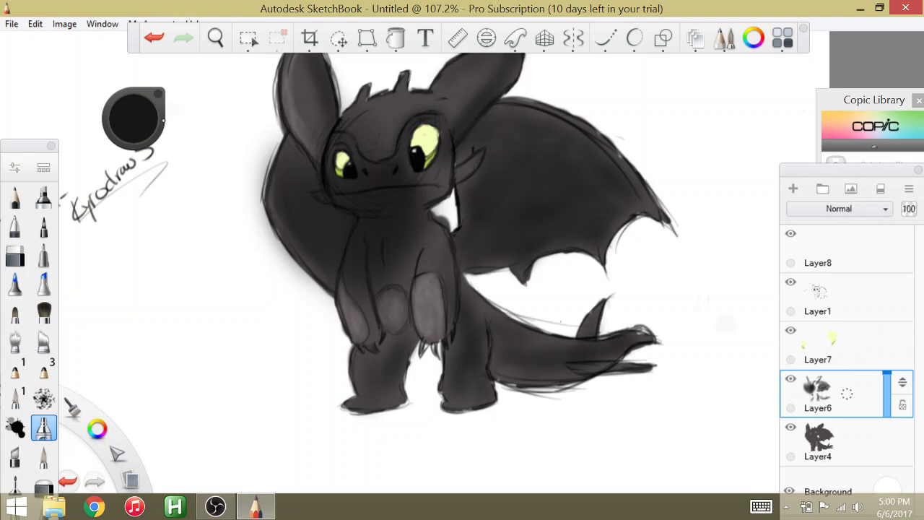
# Airbrush pure black shadows on the tail tip and, with a larger airbrush, over the wings, neck and chest on Layer6
pyautogui.moveTo(130, 113); pyautogui.dragTo(131, 109)
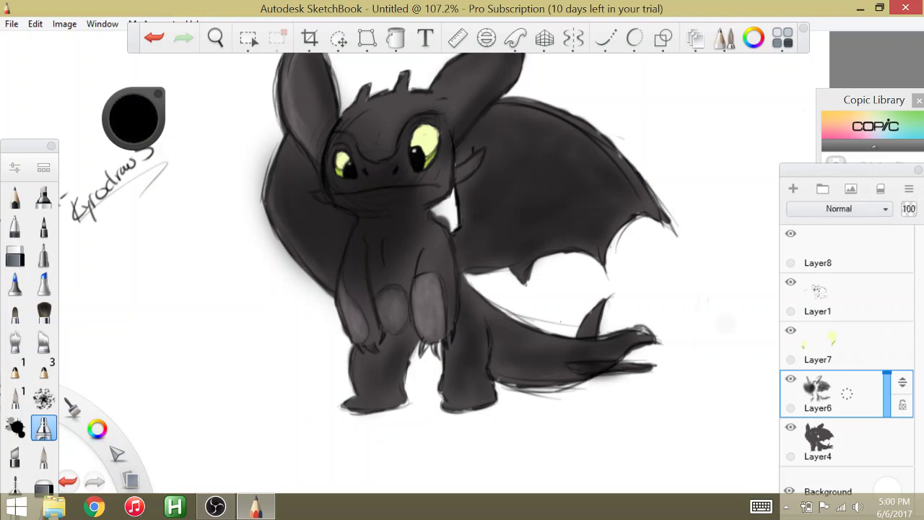
pyautogui.moveTo(595, 379); pyautogui.dragTo(614, 374)
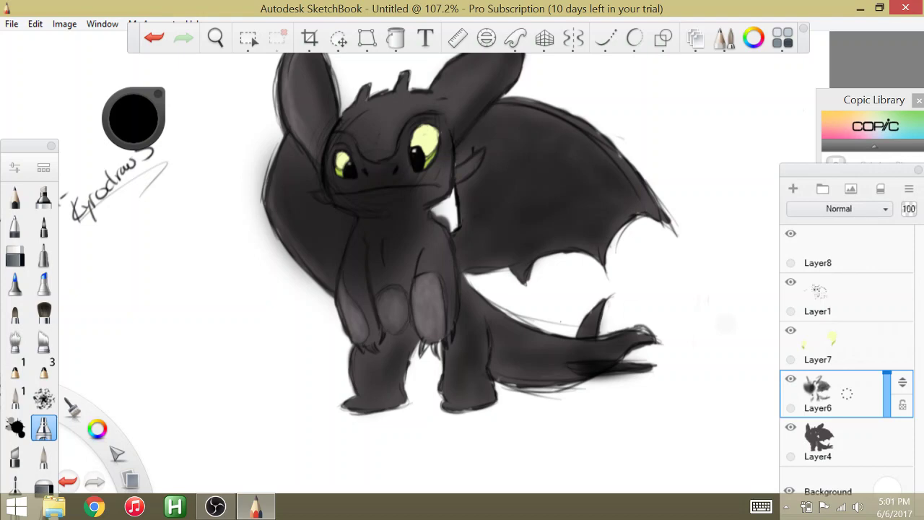
pyautogui.click(14, 167)
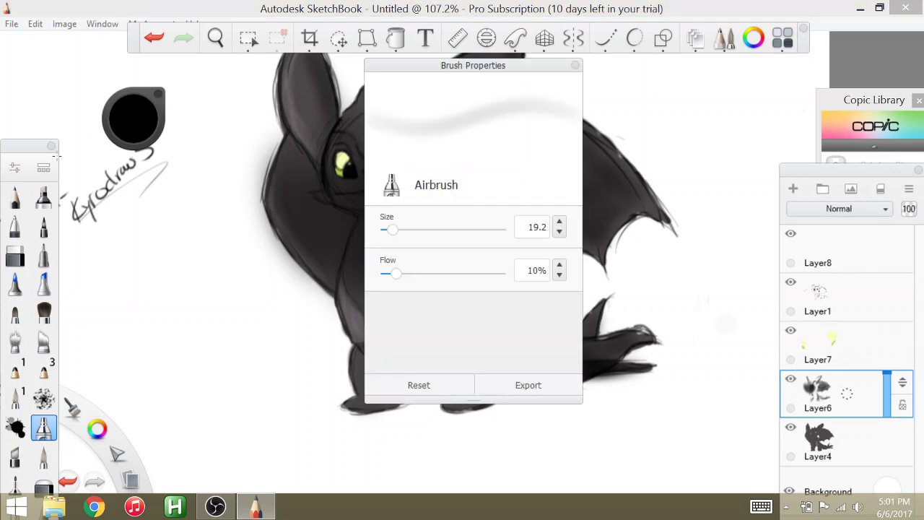
pyautogui.moveTo(392, 229); pyautogui.dragTo(407, 229)
pyautogui.click(576, 65)
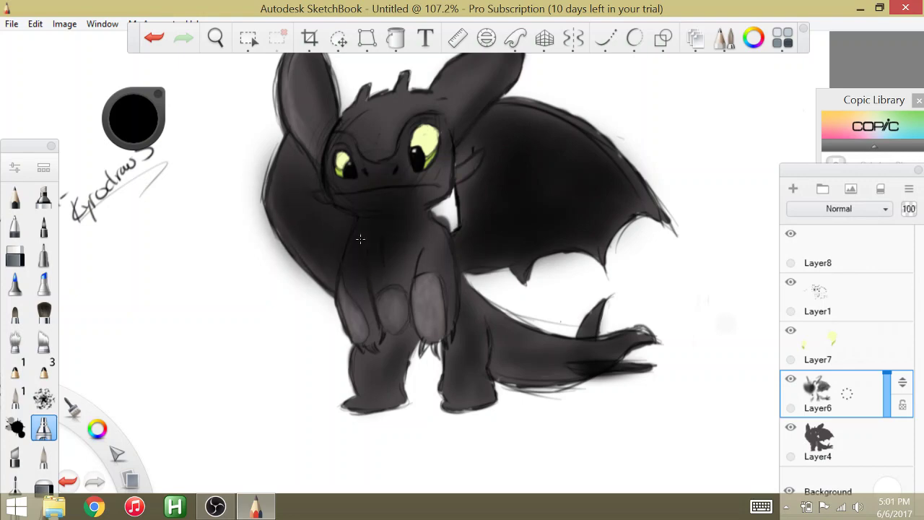
pyautogui.moveTo(414, 205); pyautogui.dragTo(414, 202)
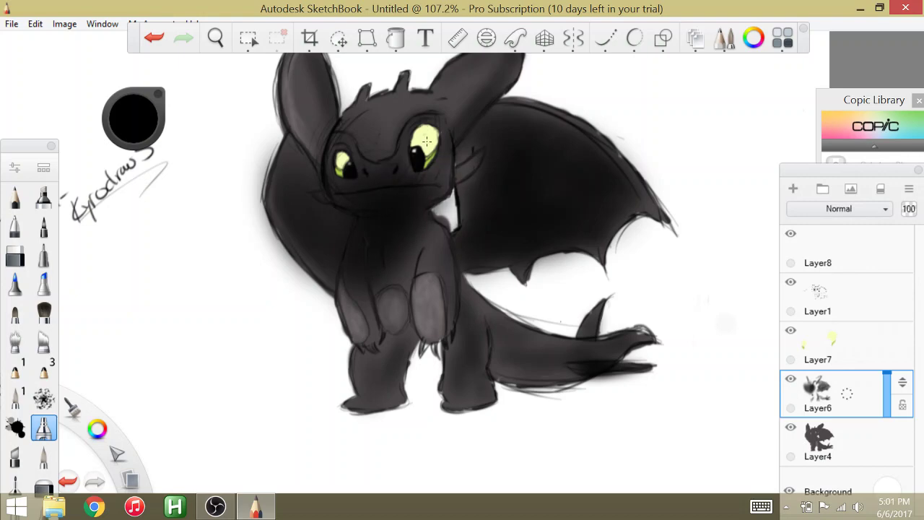
pyautogui.scroll(-3, 426, 141)
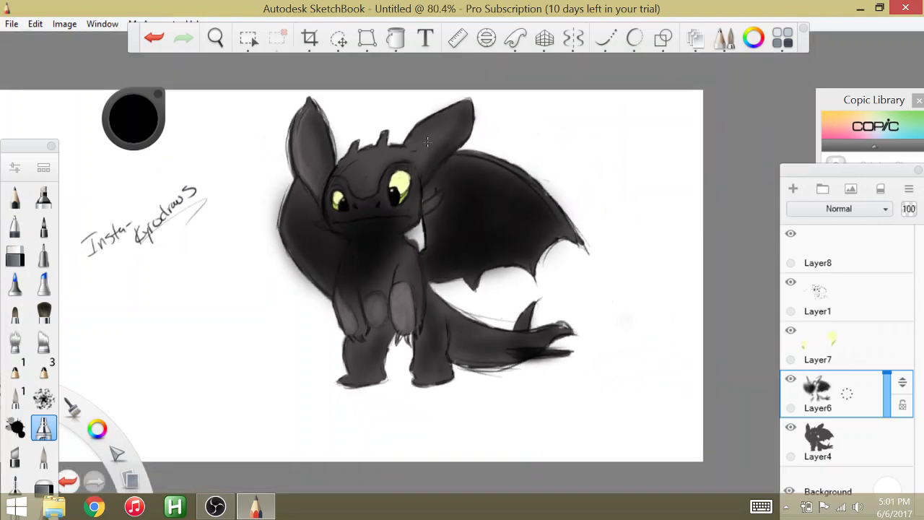
pyautogui.scroll(3, 427, 142)
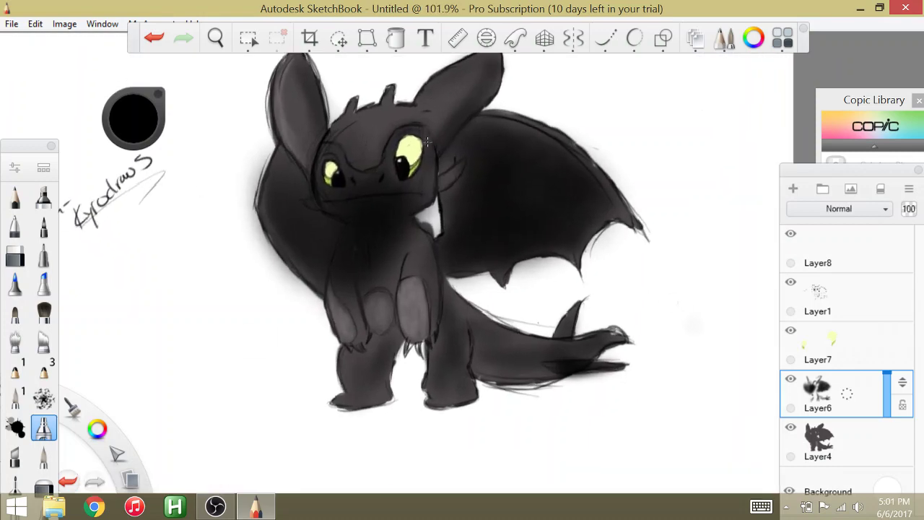
# Make Layer1 active and select the Pencil for reinforcing the dragon's outlines
pyautogui.click(817, 290)
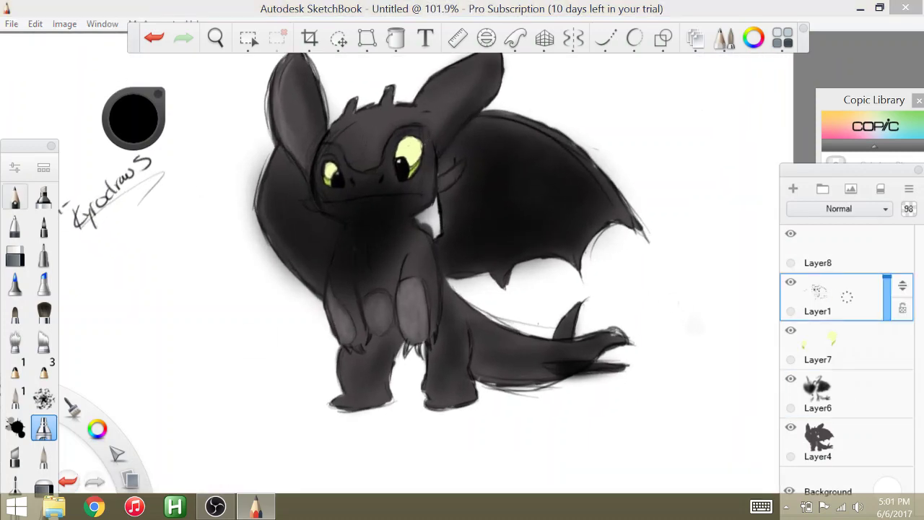
pyautogui.click(14, 197)
pyautogui.moveTo(97, 429); pyautogui.dragTo(99, 392)
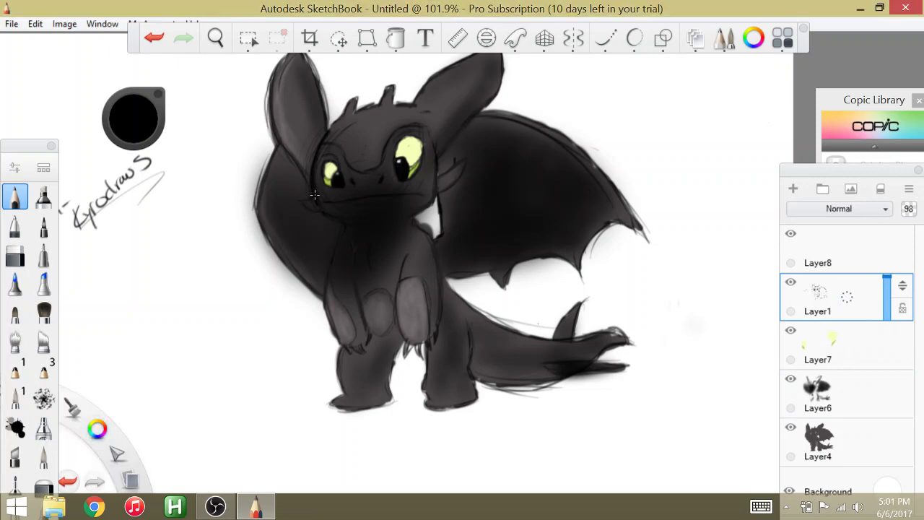
# Try thickening the outline of the small flap beside the left cheek and undo the strokes
pyautogui.moveTo(302, 198)
pyautogui.mouseDown()
pyautogui.moveTo(314, 209)
pyautogui.moveTo(317, 191)
pyautogui.mouseUp()
pyautogui.click(166, 31)
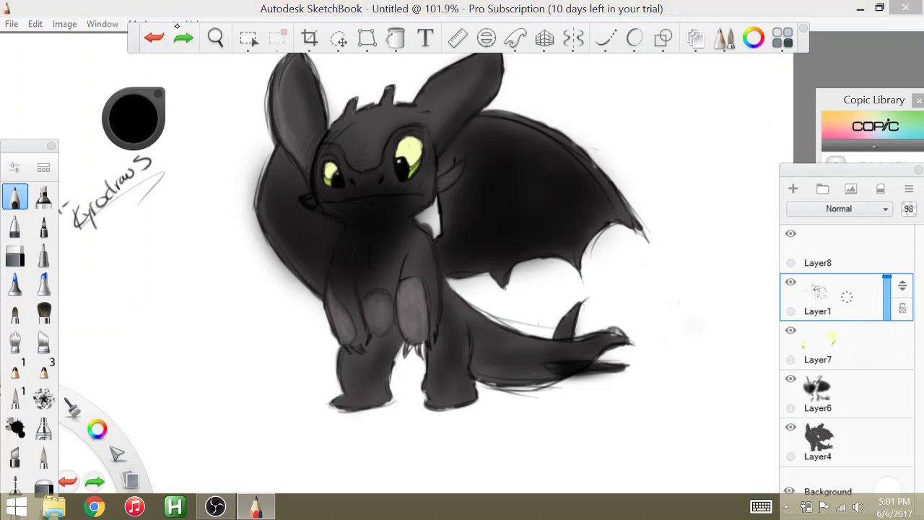
pyautogui.click(160, 32)
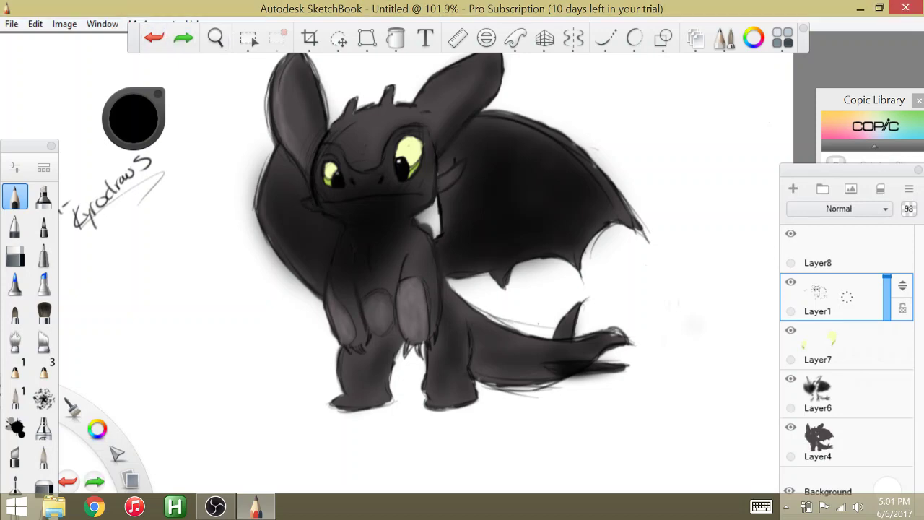
# Retrace the outlines of the left wing, left foreleg and left ear in black pencil on Layer1
pyautogui.moveTo(278, 147); pyautogui.dragTo(255, 206)
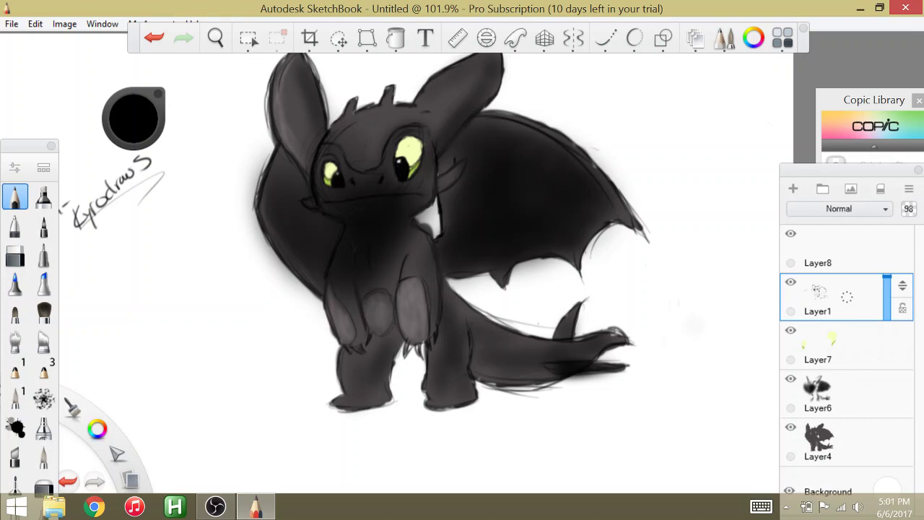
pyautogui.moveTo(324, 304); pyautogui.dragTo(334, 333)
pyautogui.moveTo(354, 279); pyautogui.dragTo(353, 296)
pyautogui.moveTo(329, 126); pyautogui.dragTo(304, 53)
pyautogui.moveTo(307, 60)
pyautogui.mouseDown()
pyautogui.moveTo(314, 80)
pyautogui.moveTo(277, 99)
pyautogui.moveTo(273, 124)
pyautogui.mouseUp()
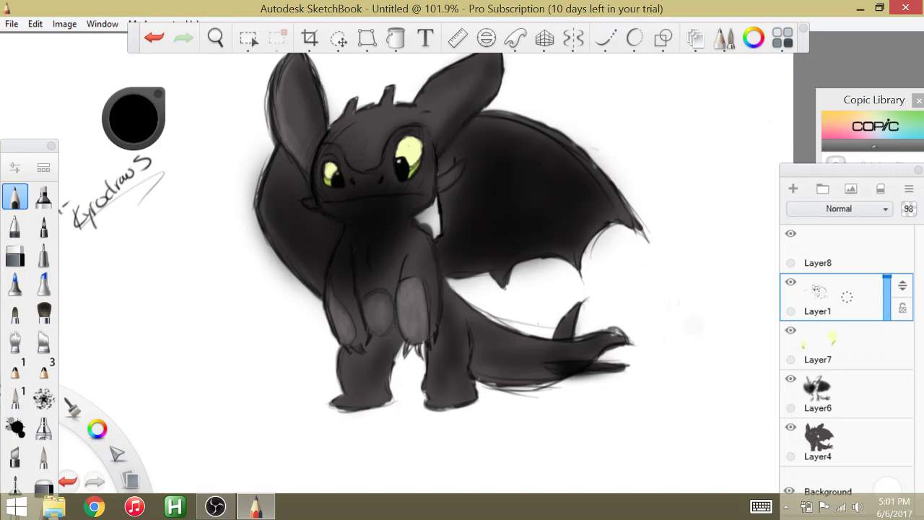
pyautogui.moveTo(291, 157); pyautogui.dragTo(306, 183)
# Retrace the head spikes, right foreleg, tail underside and right hind foot in black pencil
pyautogui.moveTo(334, 121)
pyautogui.mouseDown()
pyautogui.moveTo(354, 98)
pyautogui.moveTo(356, 108)
pyautogui.moveTo(376, 104)
pyautogui.moveTo(392, 87)
pyautogui.mouseUp()
pyautogui.moveTo(394, 87); pyautogui.dragTo(395, 105)
pyautogui.moveTo(441, 266); pyautogui.dragTo(442, 324)
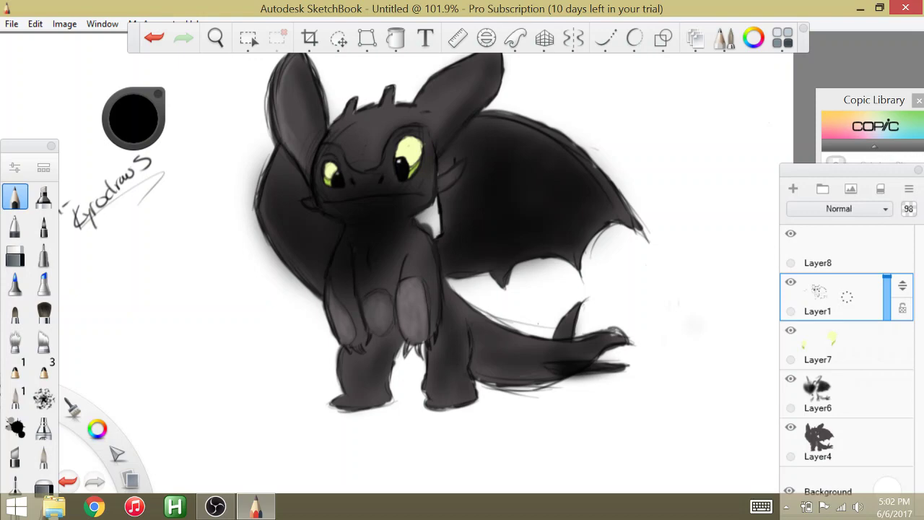
pyautogui.moveTo(400, 283)
pyautogui.mouseDown()
pyautogui.moveTo(406, 339)
pyautogui.moveTo(389, 337)
pyautogui.mouseUp()
pyautogui.moveTo(512, 385); pyautogui.dragTo(537, 386)
pyautogui.moveTo(445, 410); pyautogui.dragTo(461, 408)
pyautogui.scroll(-2, 369, 302)
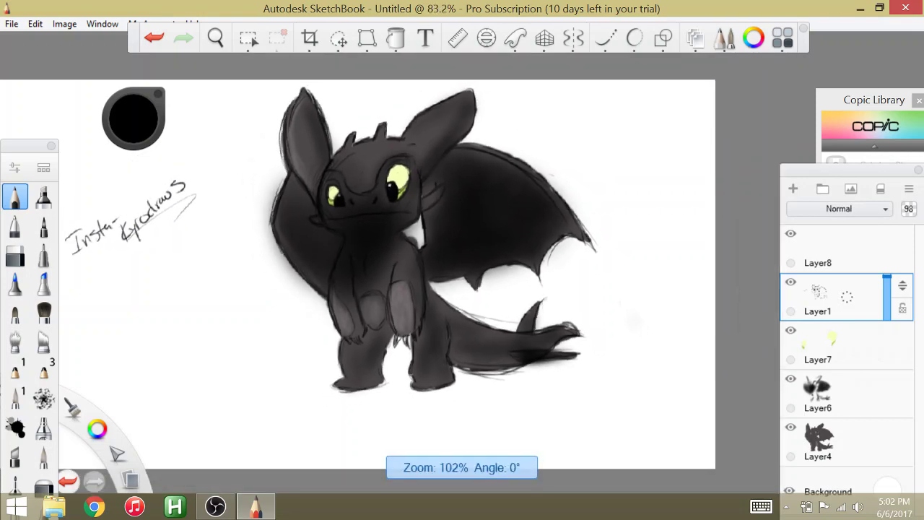
pyautogui.scroll(2, 369, 302)
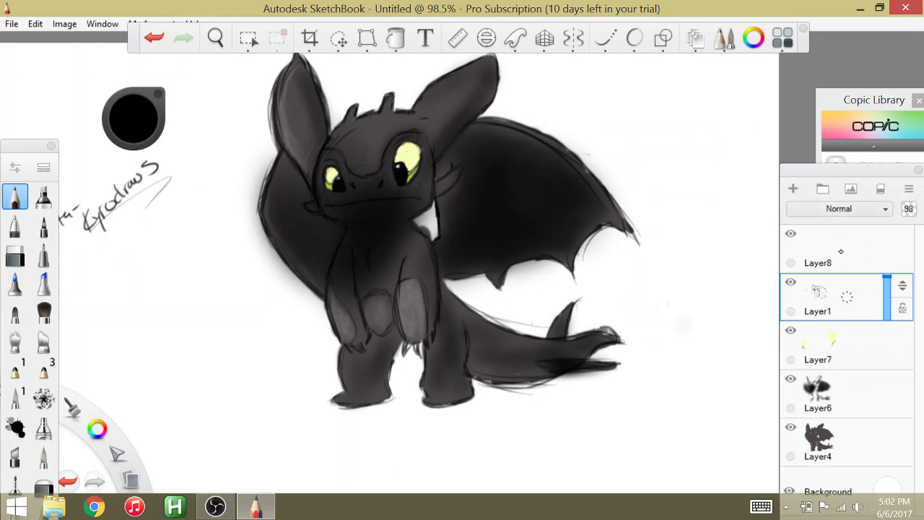
# Merge all the drawing layers above the Background into a single layer
pyautogui.moveTo(846, 292); pyautogui.dragTo(880, 325)
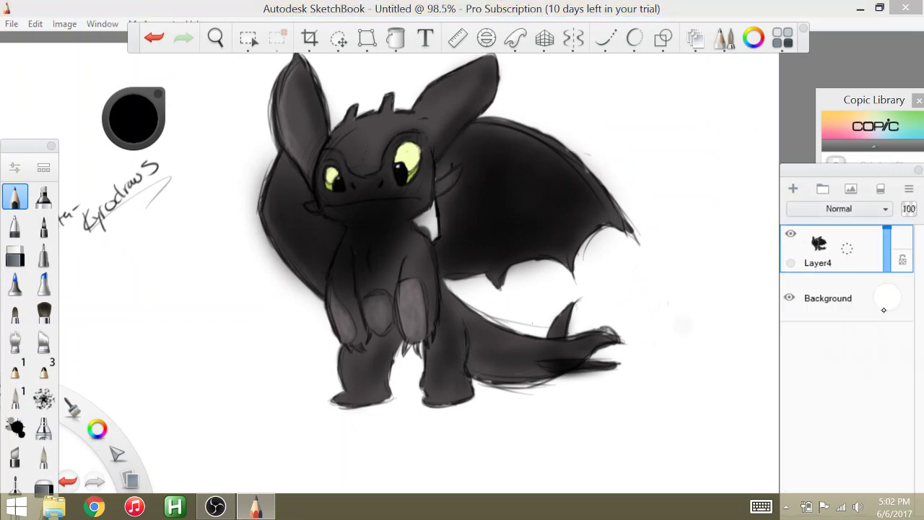
pyautogui.scroll(3, 359, 228)
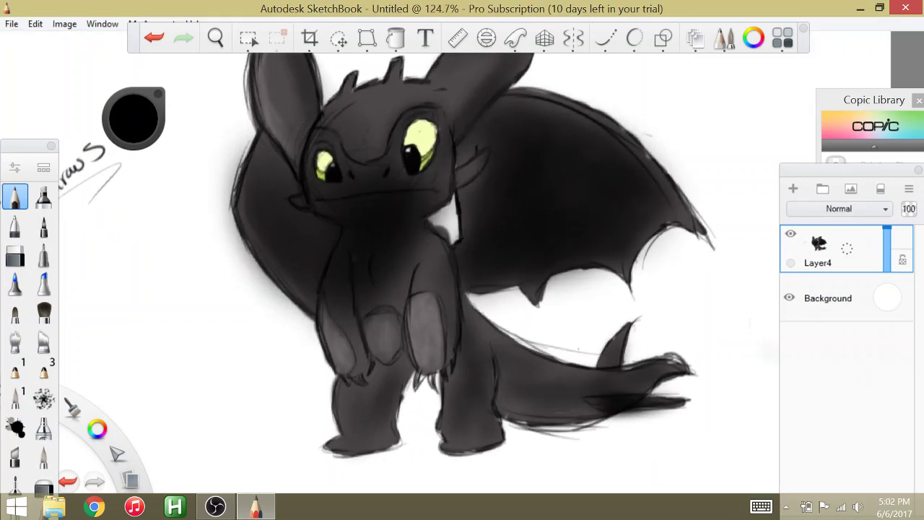
# Erase a small curved highlight and dots above the nose with the hard eraser, redoing the stray marks
pyautogui.click(15, 254)
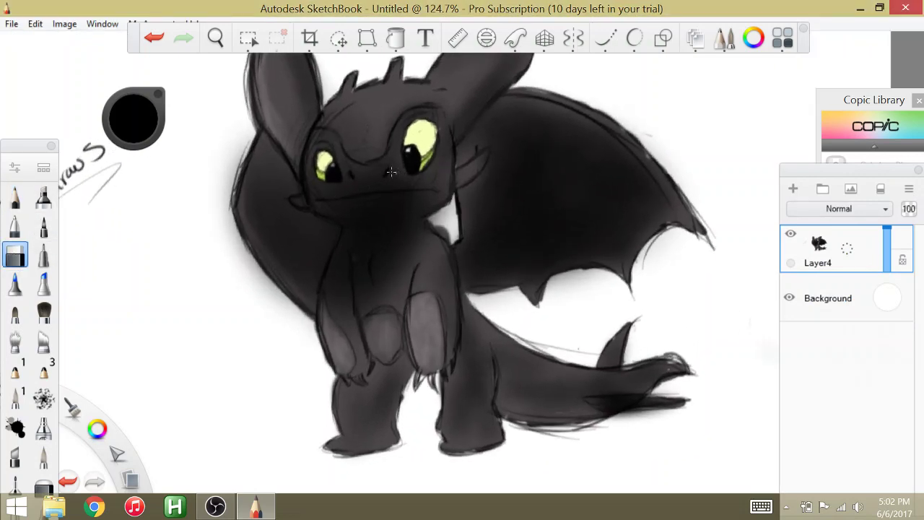
pyautogui.moveTo(355, 156)
pyautogui.mouseDown()
pyautogui.moveTo(377, 160)
pyautogui.moveTo(359, 158)
pyautogui.mouseUp()
pyautogui.click(366, 153)
pyautogui.moveTo(366, 143); pyautogui.dragTo(370, 130)
pyautogui.click(153, 38)
pyautogui.click(151, 39)
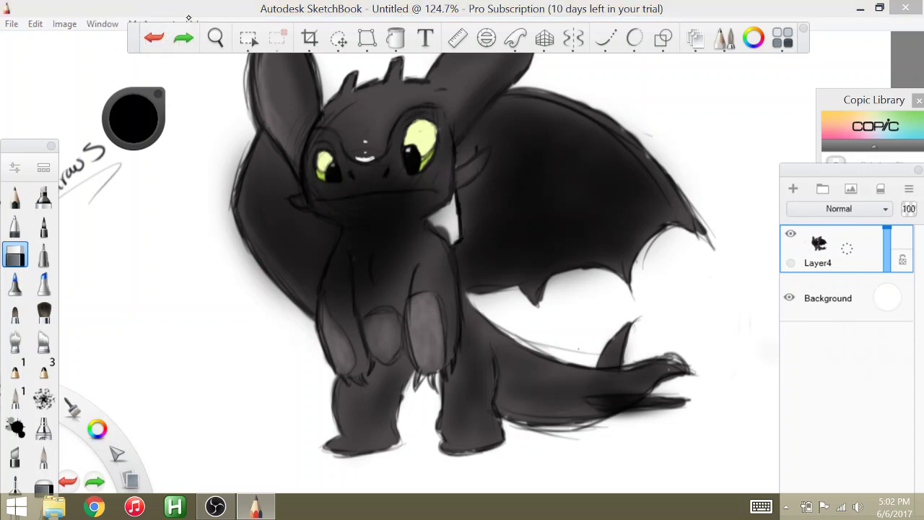
pyautogui.click(364, 144)
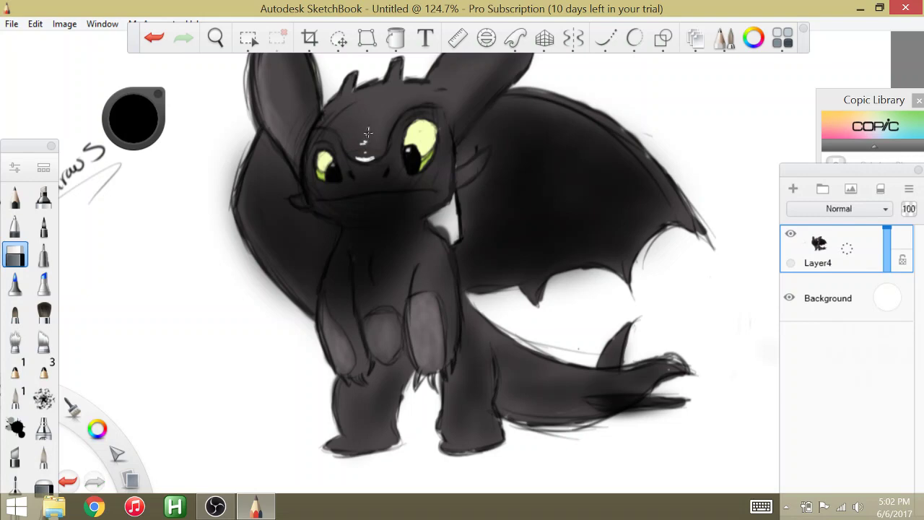
# Erase thin white highlights along both ears, the right cheek flap and the left wing's edge
pyautogui.scroll(-3, 401, 110)
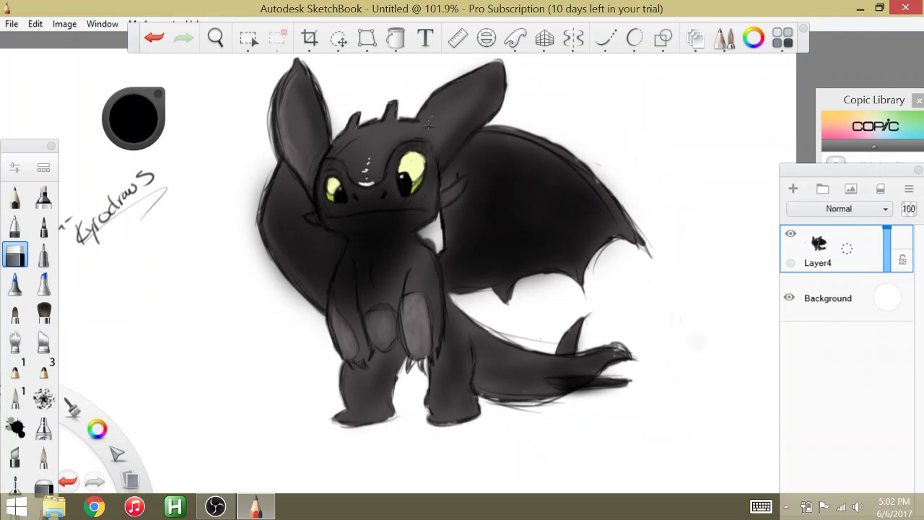
pyautogui.moveTo(427, 123)
pyautogui.mouseDown()
pyautogui.moveTo(428, 110)
pyautogui.moveTo(464, 81)
pyautogui.mouseUp()
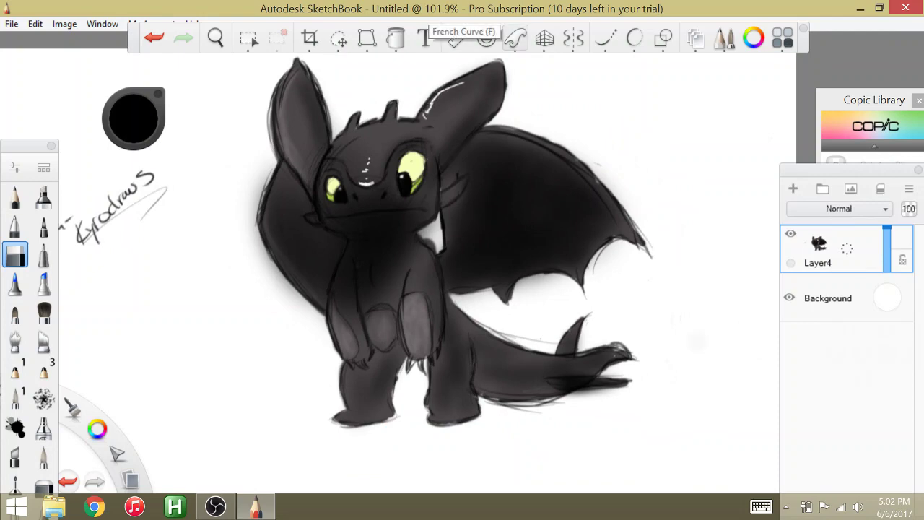
pyautogui.scroll(-1, 443, 242)
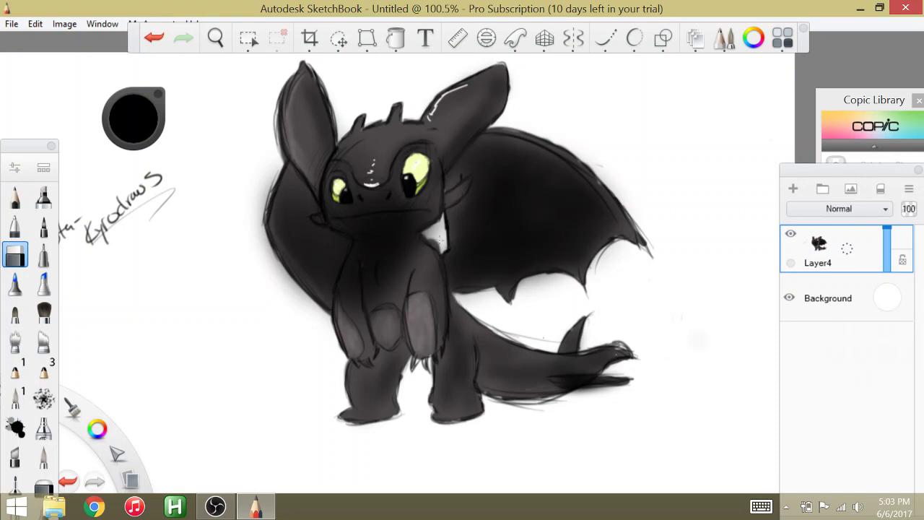
pyautogui.moveTo(450, 194); pyautogui.dragTo(466, 184)
pyautogui.moveTo(296, 157)
pyautogui.mouseDown()
pyautogui.moveTo(286, 115)
pyautogui.moveTo(286, 128)
pyautogui.moveTo(297, 96)
pyautogui.moveTo(286, 113)
pyautogui.moveTo(301, 85)
pyautogui.mouseUp()
pyautogui.moveTo(276, 228); pyautogui.dragTo(286, 249)
# Erase diagonal highlight streaks near the right wing's upper edge, undoing and redrawing the first streaks
pyautogui.moveTo(557, 163)
pyautogui.mouseDown()
pyautogui.moveTo(596, 200)
pyautogui.moveTo(581, 177)
pyautogui.mouseUp()
pyautogui.click(154, 38)
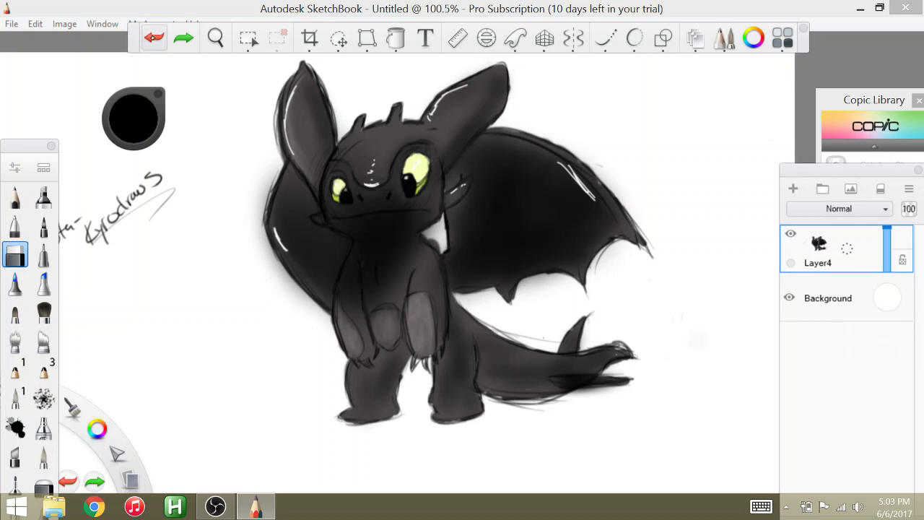
pyautogui.click(154, 38)
pyautogui.click(154, 38)
pyautogui.moveTo(571, 170); pyautogui.dragTo(599, 202)
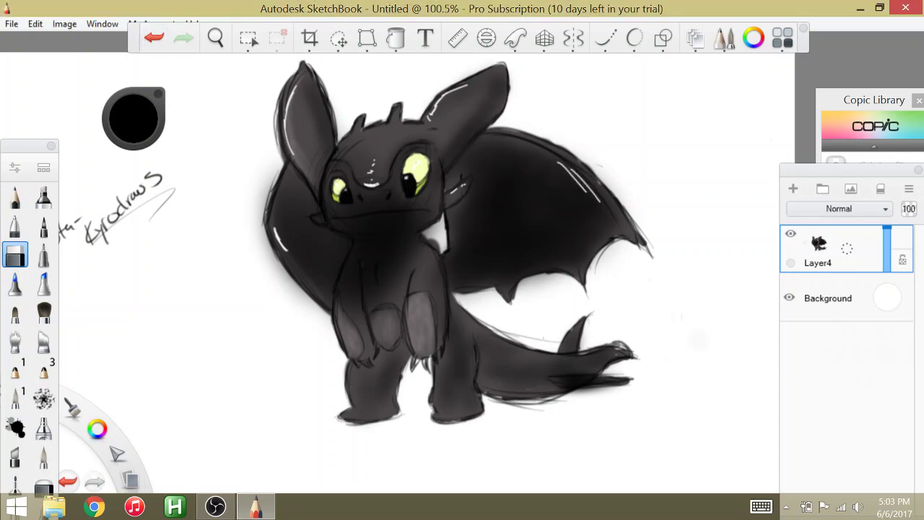
pyautogui.moveTo(573, 169)
pyautogui.mouseDown()
pyautogui.moveTo(603, 210)
pyautogui.moveTo(571, 173)
pyautogui.mouseUp()
# Erase highlights on the left hind leg and both forepaws, softening the forepaw highlights with a smudge brush
pyautogui.moveTo(353, 373)
pyautogui.mouseDown()
pyautogui.moveTo(350, 397)
pyautogui.moveTo(390, 409)
pyautogui.moveTo(385, 415)
pyautogui.mouseUp()
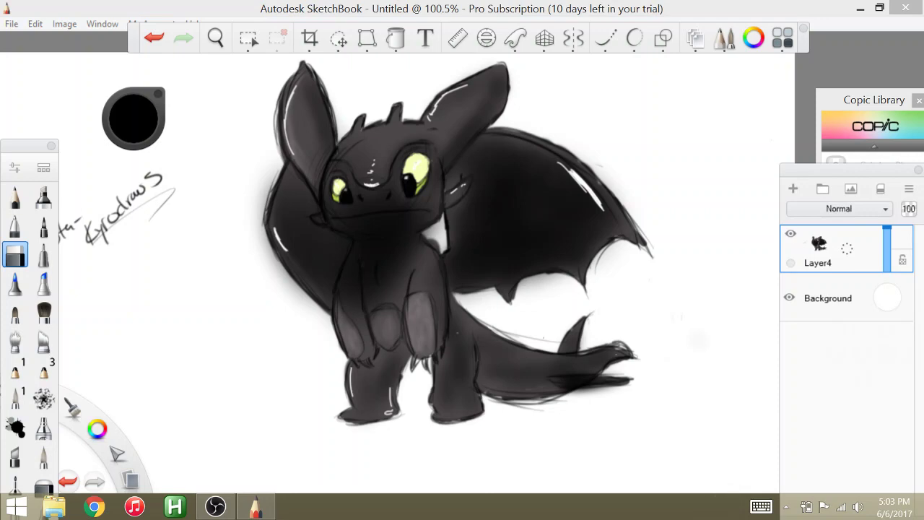
pyautogui.moveTo(407, 322); pyautogui.dragTo(416, 350)
pyautogui.moveTo(428, 309)
pyautogui.mouseDown()
pyautogui.moveTo(434, 344)
pyautogui.moveTo(429, 310)
pyautogui.mouseUp()
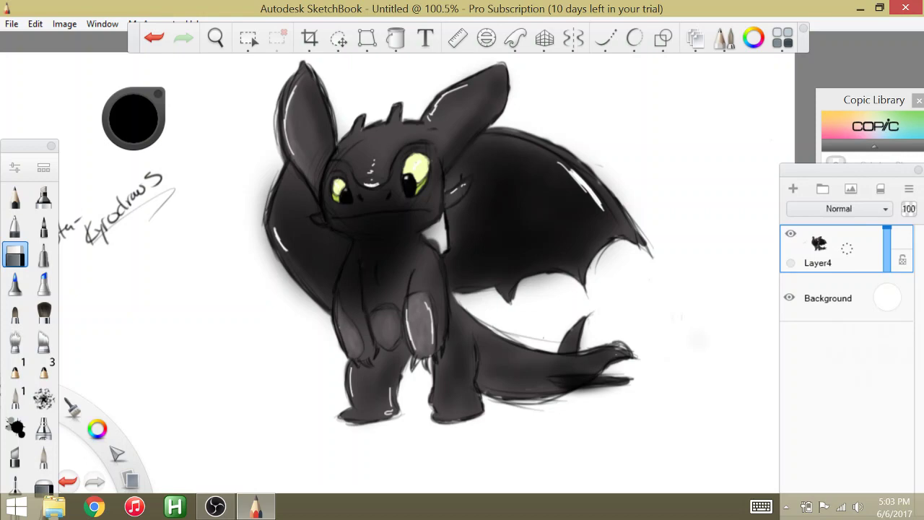
pyautogui.moveTo(353, 331)
pyautogui.mouseDown()
pyautogui.moveTo(360, 350)
pyautogui.moveTo(354, 334)
pyautogui.mouseUp()
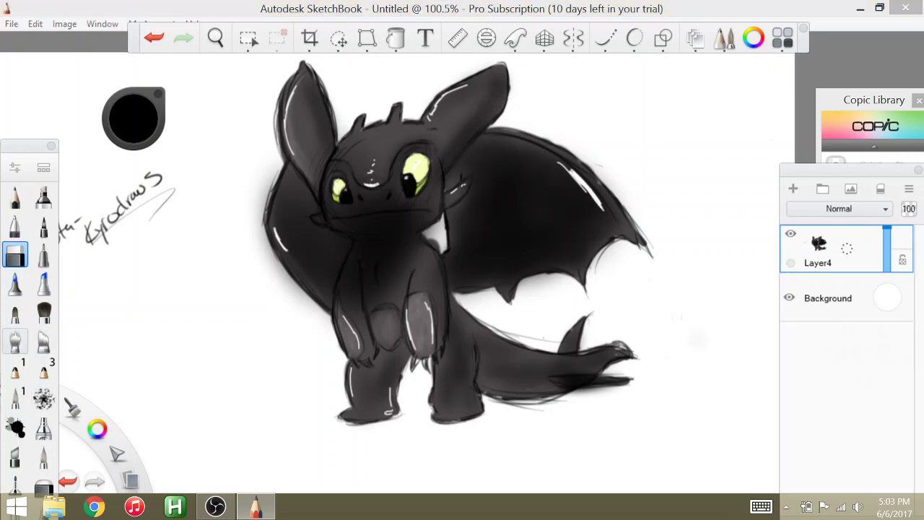
pyautogui.click(15, 341)
pyautogui.moveTo(423, 309)
pyautogui.mouseDown()
pyautogui.moveTo(428, 337)
pyautogui.moveTo(431, 322)
pyautogui.moveTo(421, 327)
pyautogui.moveTo(413, 313)
pyautogui.moveTo(408, 321)
pyautogui.moveTo(410, 311)
pyautogui.moveTo(413, 323)
pyautogui.moveTo(383, 340)
pyautogui.moveTo(356, 342)
pyautogui.moveTo(346, 324)
pyautogui.moveTo(371, 343)
pyautogui.mouseUp()
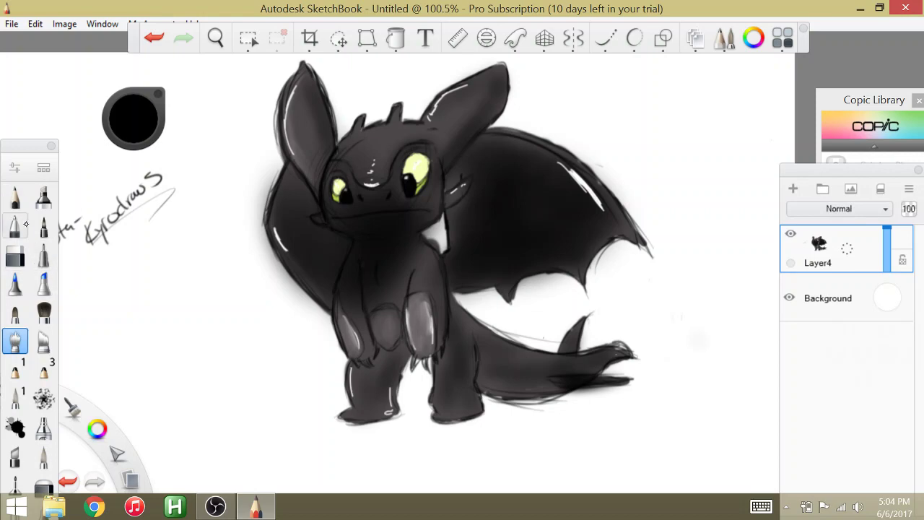
# Try texturing the forehead with a splatter brush in black and undo the strokes
pyautogui.click(43, 399)
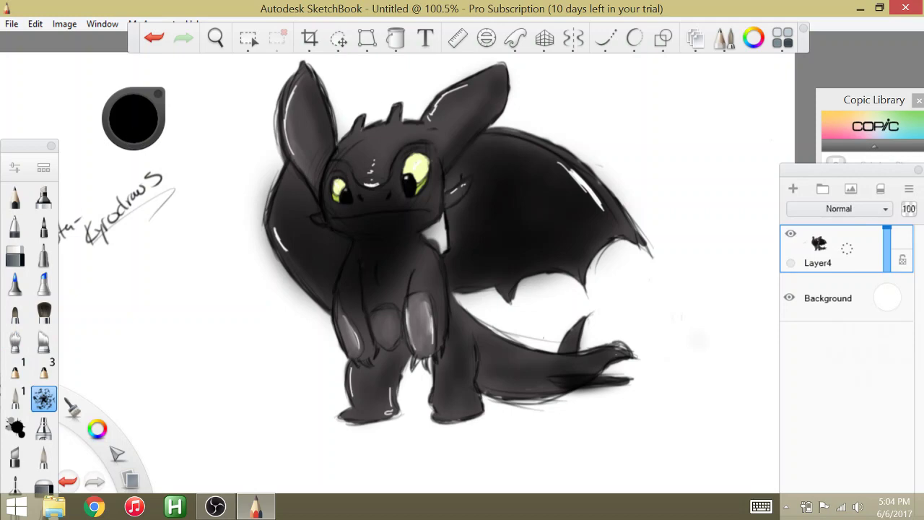
pyautogui.moveTo(375, 138)
pyautogui.mouseDown()
pyautogui.moveTo(355, 137)
pyautogui.moveTo(353, 151)
pyautogui.mouseUp()
pyautogui.moveTo(367, 146); pyautogui.dragTo(384, 132)
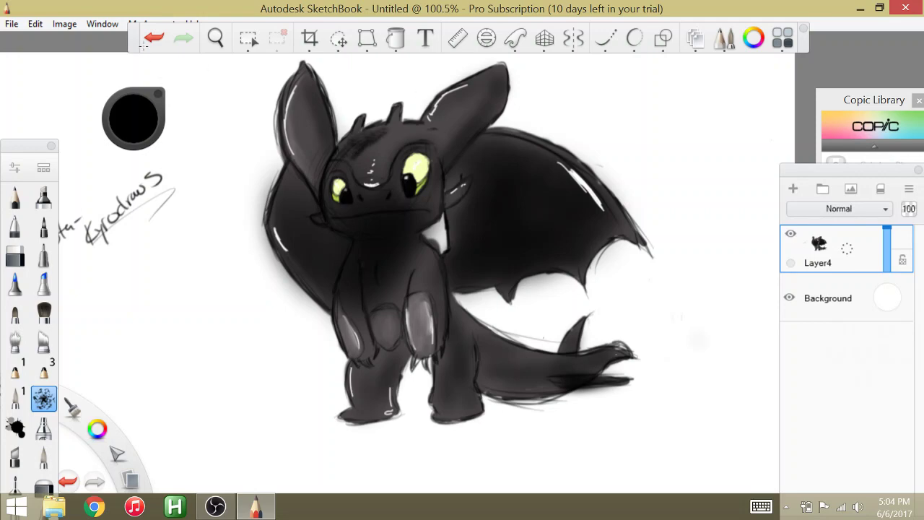
pyautogui.click(150, 40)
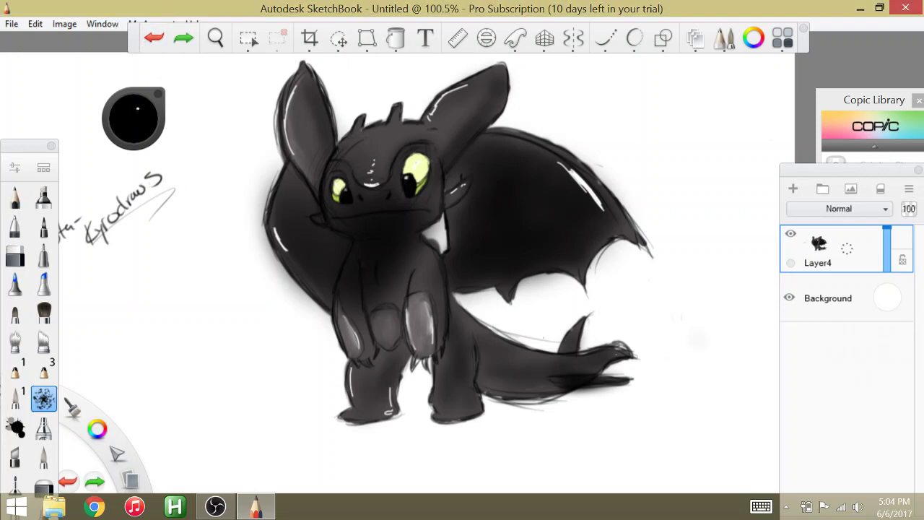
# Change the drawing color to a dark gray and texture the forehead with the splatter brush
pyautogui.click(137, 109)
pyautogui.click(130, 175)
pyautogui.click(325, 125)
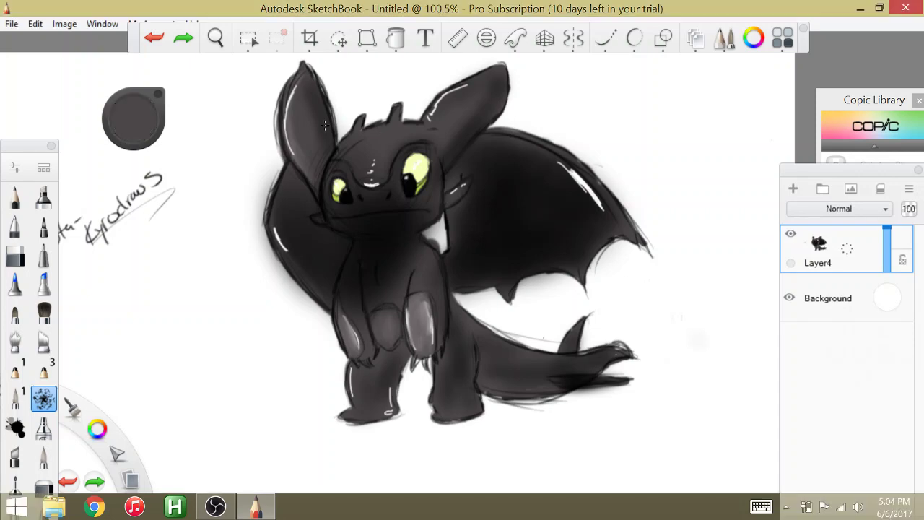
pyautogui.moveTo(138, 110); pyautogui.dragTo(138, 122)
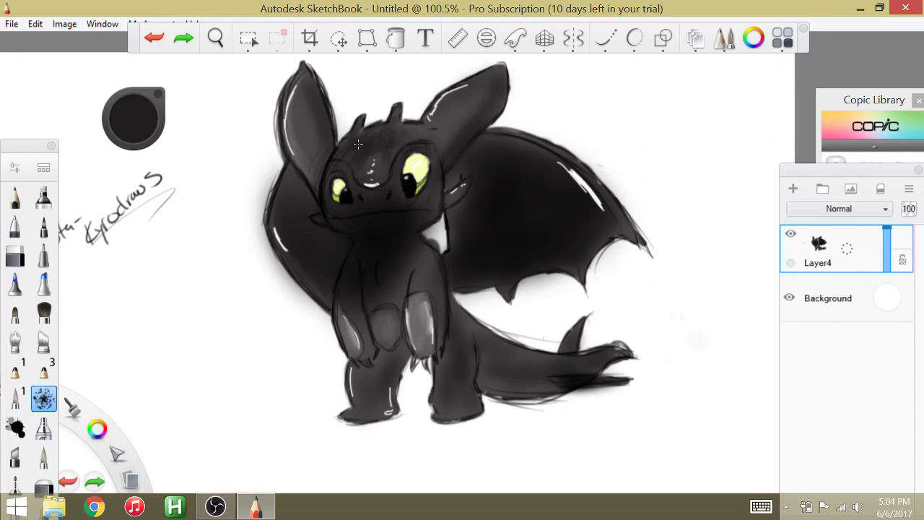
# Finish the splatter texture on the forehead, smudge it, and erase the small highlight marks back in above the nose
pyautogui.moveTo(357, 145); pyautogui.dragTo(371, 143)
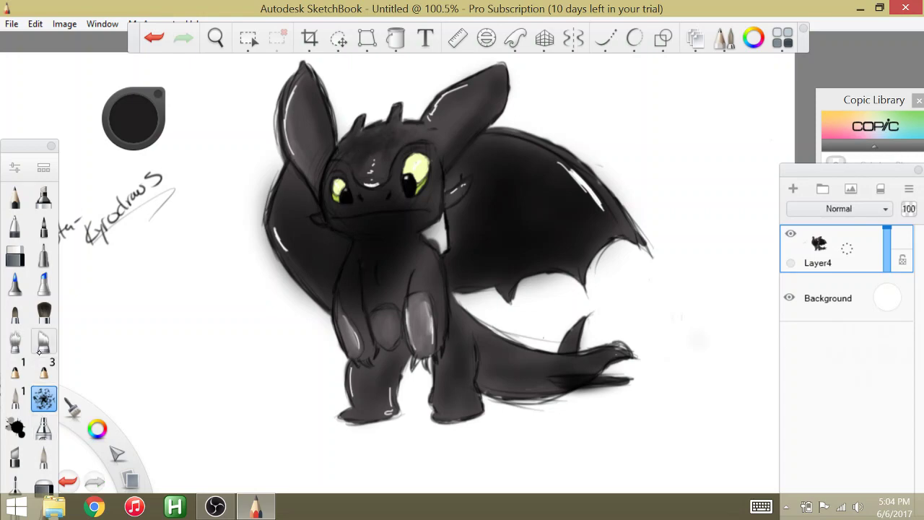
pyautogui.click(15, 339)
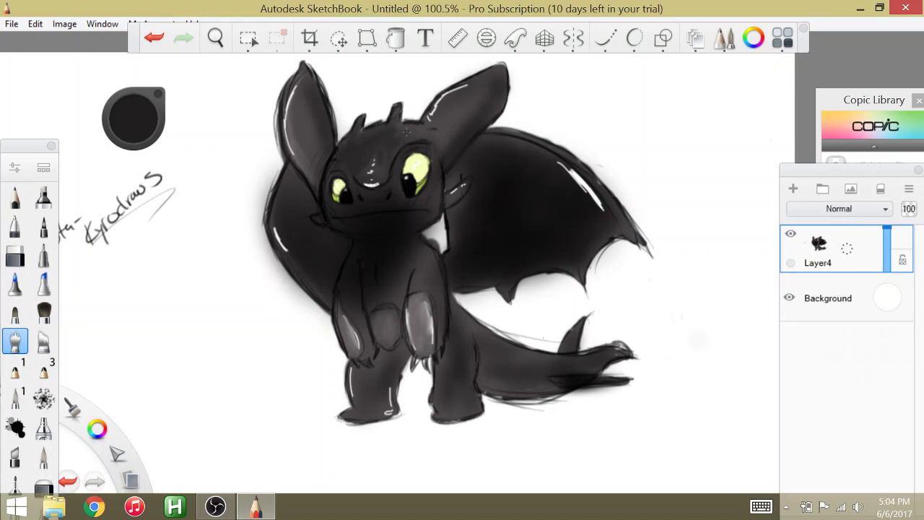
pyautogui.moveTo(381, 148)
pyautogui.mouseDown()
pyautogui.moveTo(367, 179)
pyautogui.moveTo(379, 142)
pyautogui.mouseUp()
pyautogui.press('e')
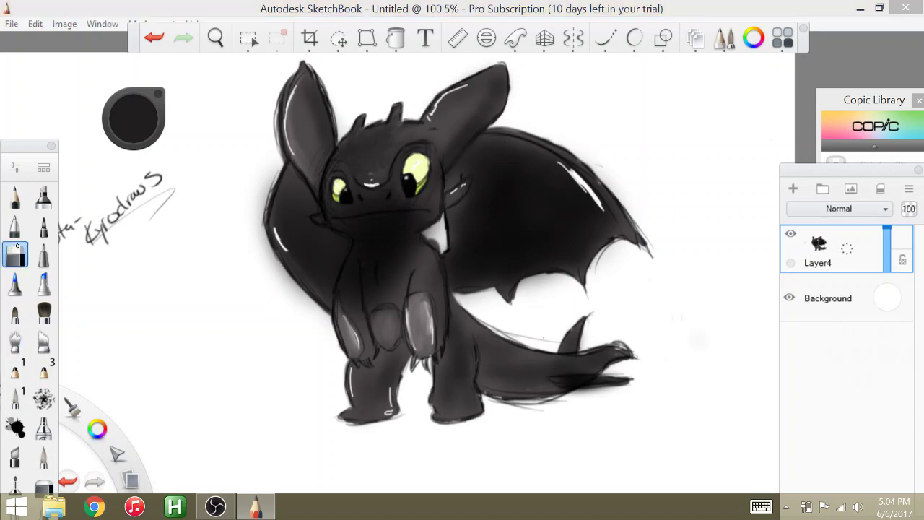
pyautogui.moveTo(369, 174); pyautogui.dragTo(379, 152)
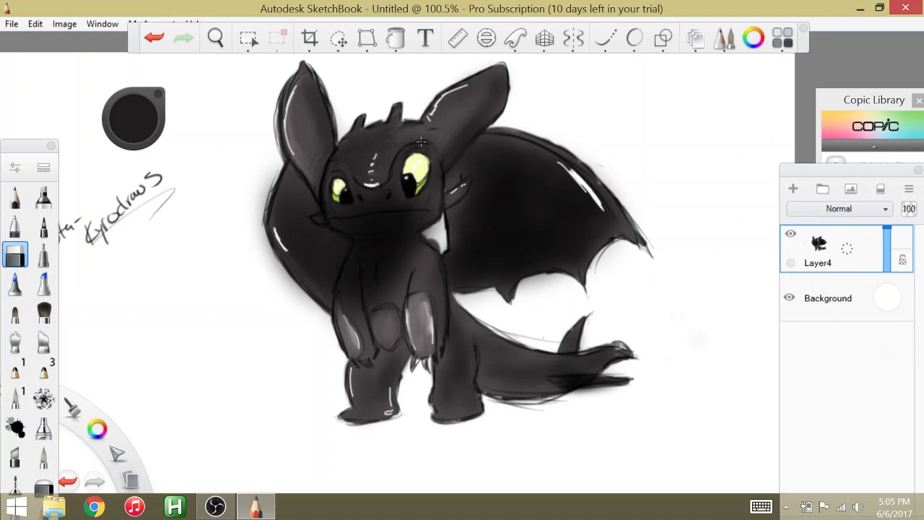
# Reinforce the outlines of the forelegs, hind legs and tail with the pencil in black
pyautogui.click(14, 195)
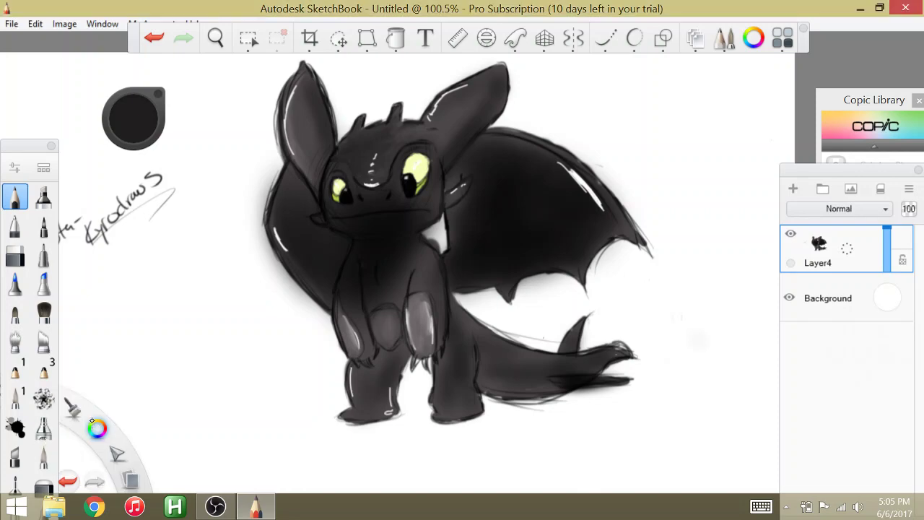
pyautogui.moveTo(91, 421); pyautogui.dragTo(94, 393)
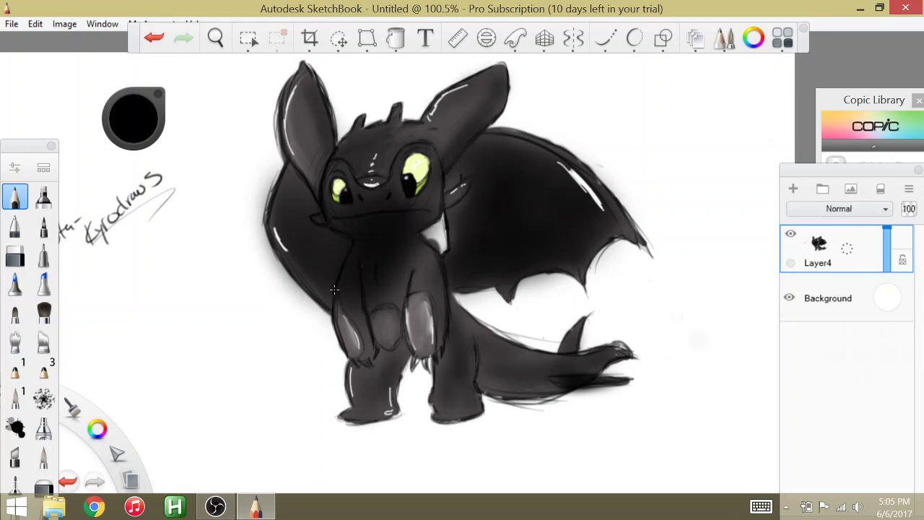
pyautogui.moveTo(349, 365)
pyautogui.mouseDown()
pyautogui.moveTo(349, 395)
pyautogui.moveTo(379, 416)
pyautogui.moveTo(360, 417)
pyautogui.moveTo(397, 408)
pyautogui.moveTo(388, 412)
pyautogui.moveTo(397, 379)
pyautogui.moveTo(423, 333)
pyautogui.mouseUp()
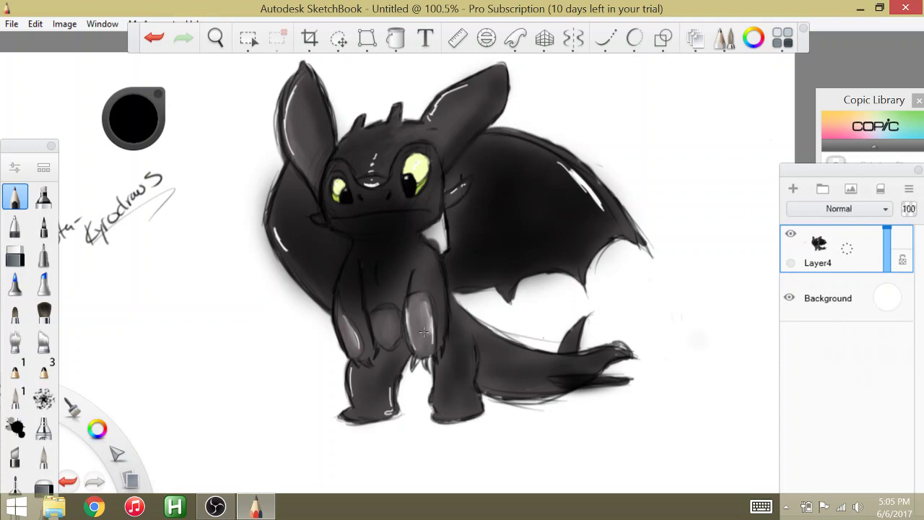
pyautogui.moveTo(435, 381); pyautogui.dragTo(440, 407)
pyautogui.moveTo(451, 284)
pyautogui.mouseDown()
pyautogui.moveTo(468, 315)
pyautogui.moveTo(506, 340)
pyautogui.moveTo(530, 327)
pyautogui.mouseUp()
pyautogui.moveTo(478, 352); pyautogui.dragTo(475, 341)
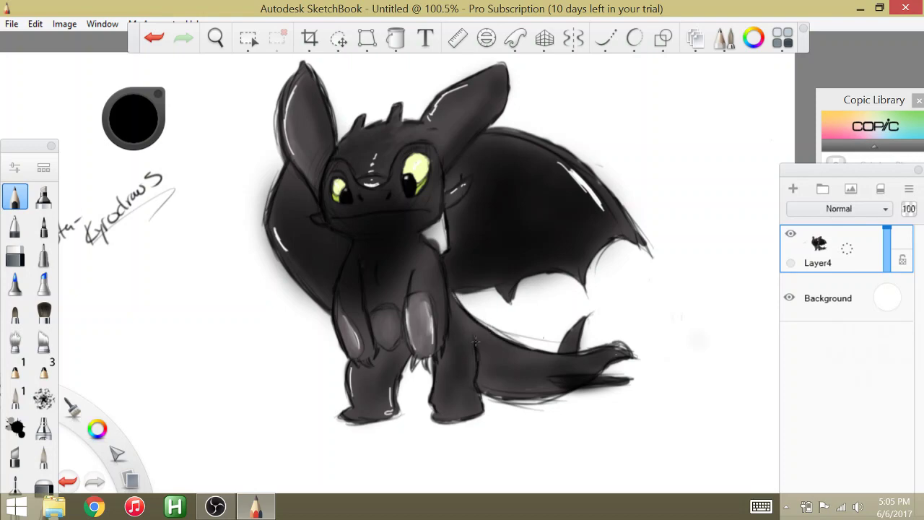
pyautogui.moveTo(434, 411); pyautogui.dragTo(472, 418)
pyautogui.moveTo(481, 384); pyautogui.dragTo(556, 396)
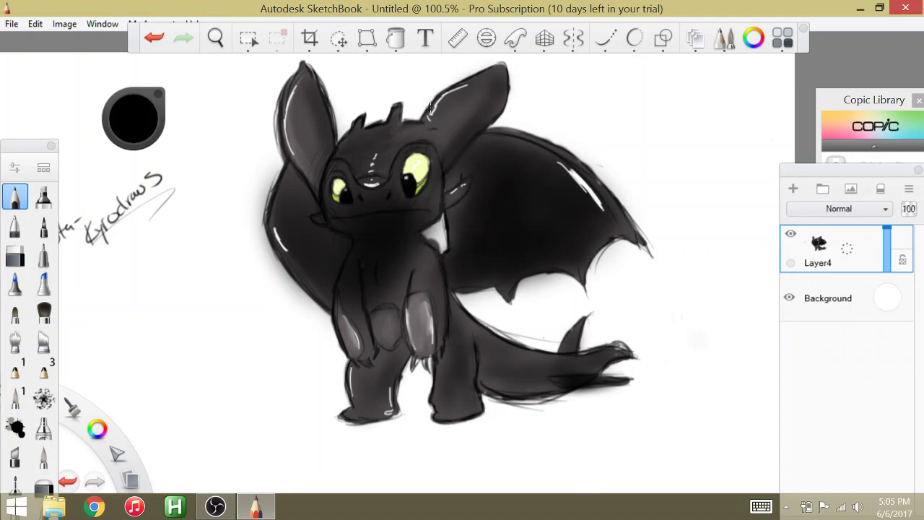
# Add a new layer, move it beneath the dragon layer Layer4, and make it active
pyautogui.click(792, 188)
pyautogui.click(869, 297)
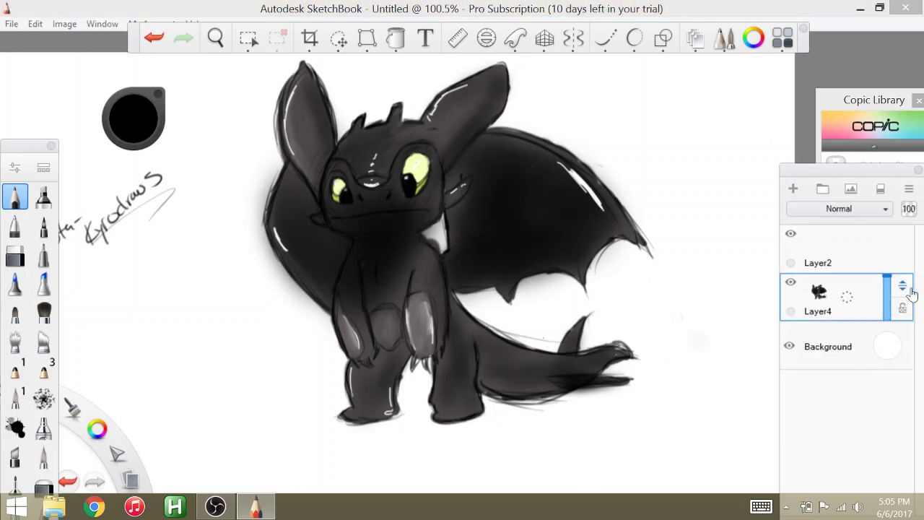
pyautogui.moveTo(910, 292); pyautogui.dragTo(902, 244)
pyautogui.click(843, 296)
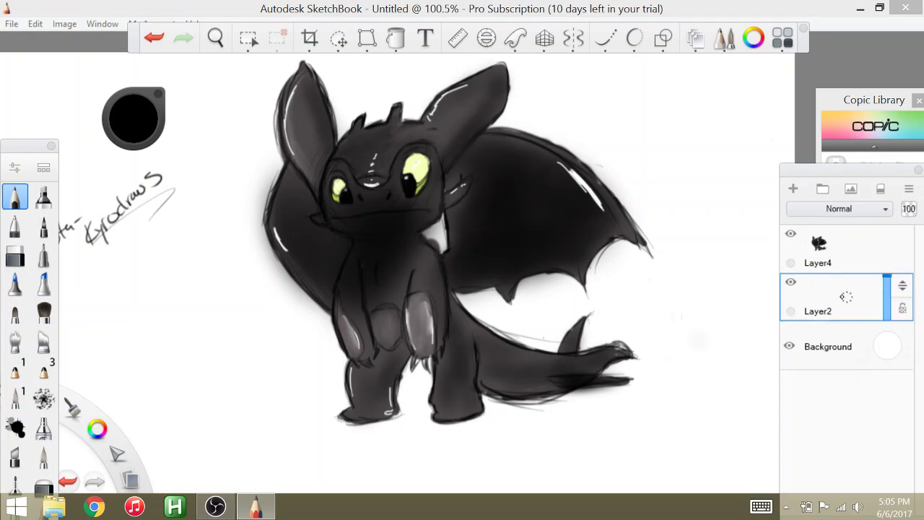
# Paint a background around the dragon with the Synthetic Round Bristle Brush in Copic YG0000 Lily White, and reselect Layer4
pyautogui.click(869, 131)
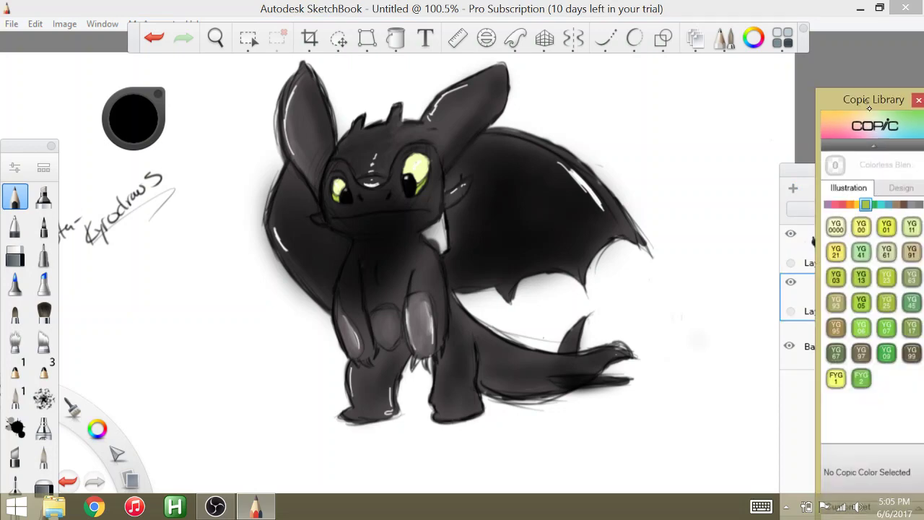
pyautogui.click(835, 228)
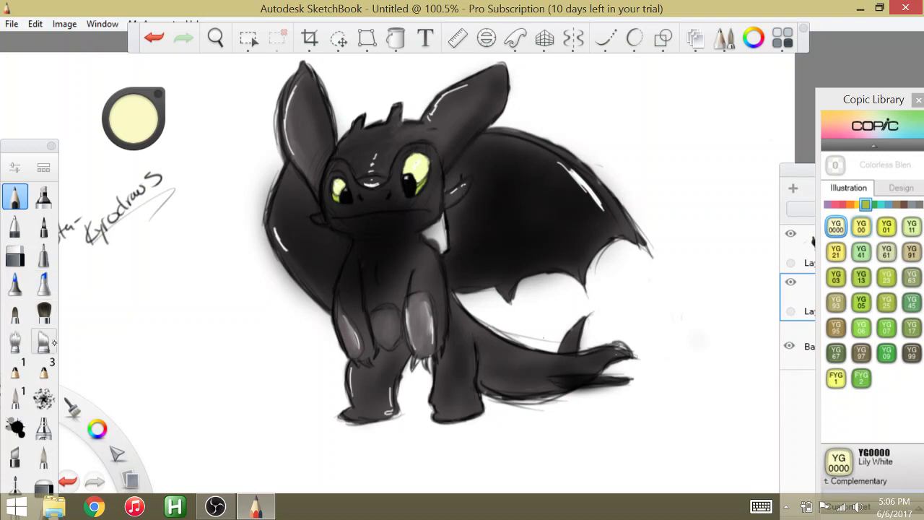
pyautogui.click(43, 312)
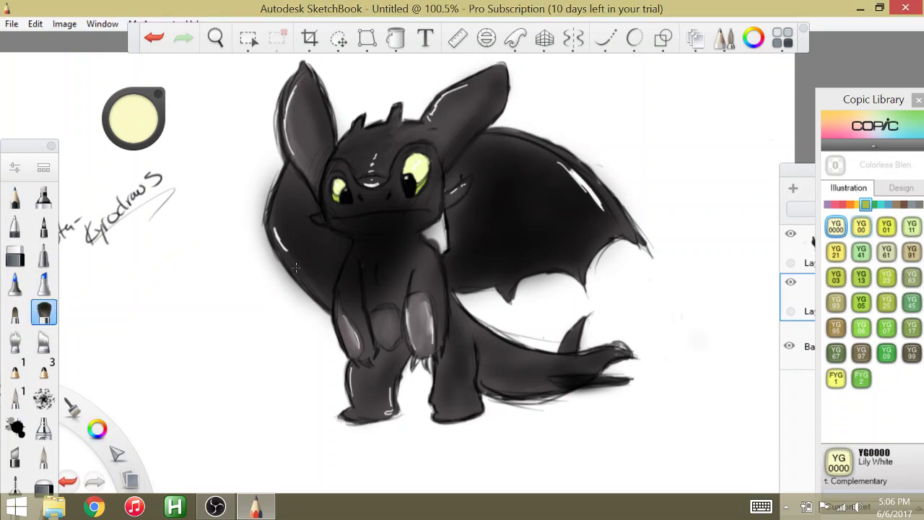
pyautogui.click(14, 166)
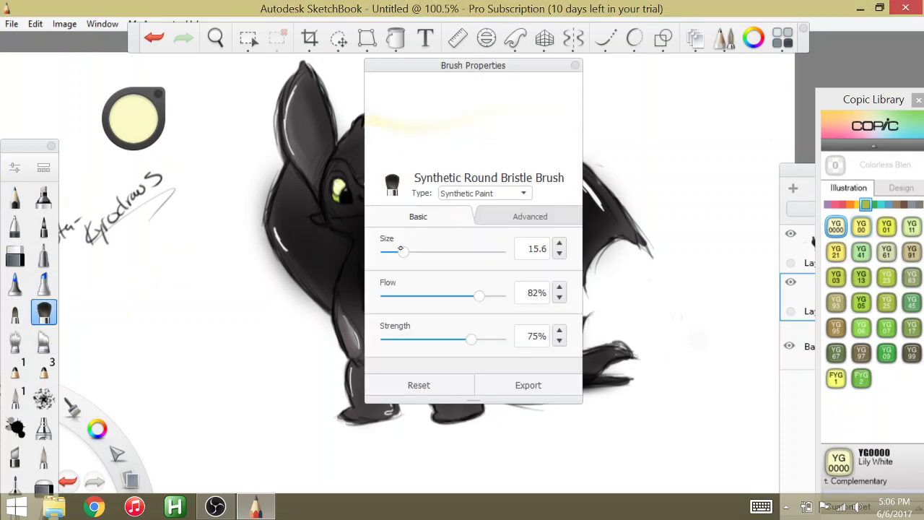
pyautogui.click(574, 65)
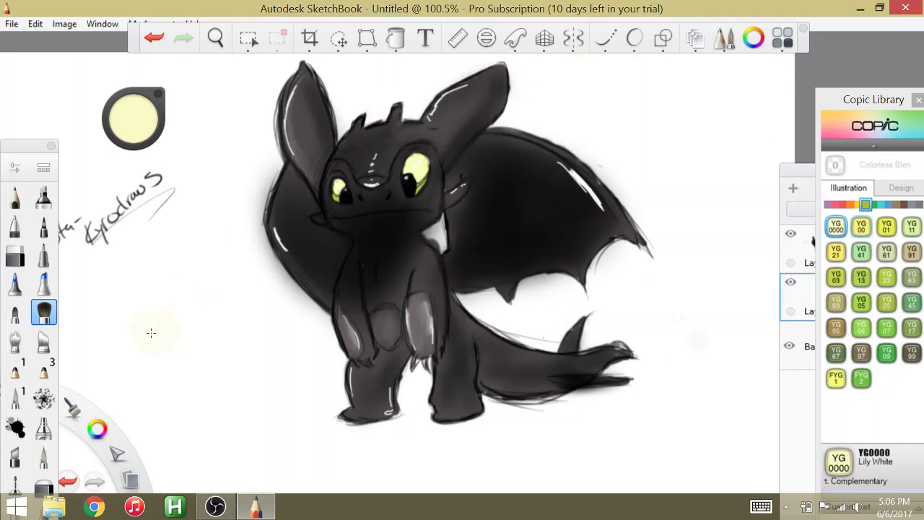
pyautogui.moveTo(151, 332)
pyautogui.mouseDown()
pyautogui.moveTo(237, 140)
pyautogui.moveTo(240, 83)
pyautogui.mouseUp()
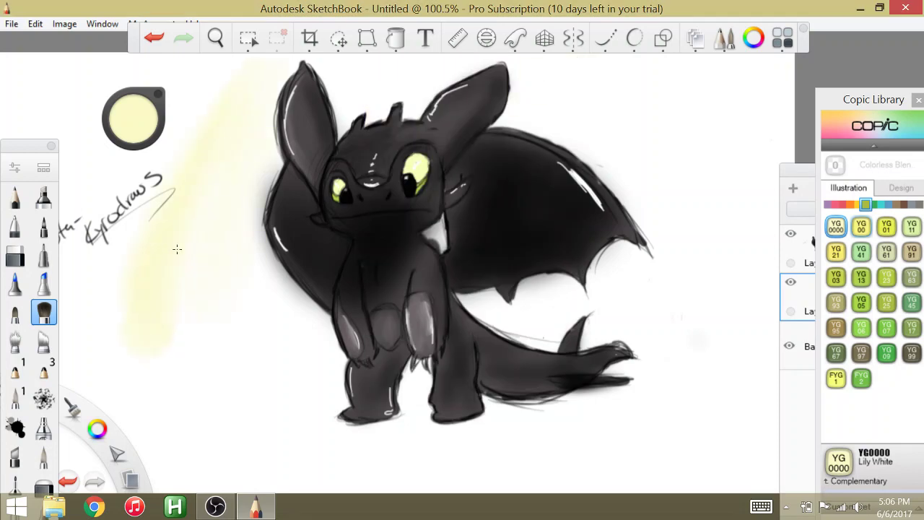
pyautogui.moveTo(192, 359)
pyautogui.mouseDown()
pyautogui.moveTo(249, 183)
pyautogui.moveTo(197, 307)
pyautogui.moveTo(210, 376)
pyautogui.moveTo(235, 387)
pyautogui.moveTo(270, 354)
pyautogui.moveTo(277, 374)
pyautogui.moveTo(315, 377)
pyautogui.moveTo(326, 418)
pyautogui.moveTo(309, 458)
pyautogui.moveTo(351, 465)
pyautogui.moveTo(381, 455)
pyautogui.moveTo(389, 428)
pyautogui.moveTo(384, 474)
pyautogui.moveTo(478, 456)
pyautogui.moveTo(564, 303)
pyautogui.moveTo(503, 301)
pyautogui.mouseUp()
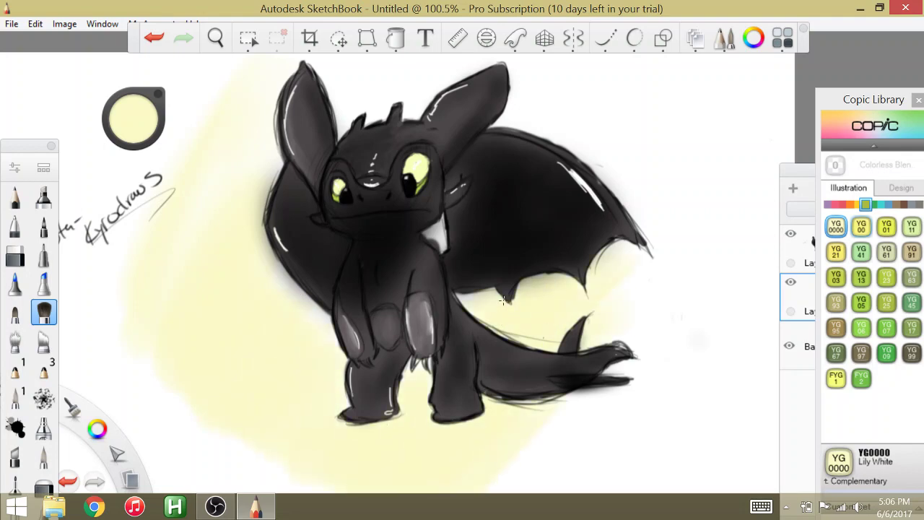
pyautogui.moveTo(538, 155)
pyautogui.mouseDown()
pyautogui.moveTo(507, 126)
pyautogui.moveTo(682, 41)
pyautogui.moveTo(572, 136)
pyautogui.moveTo(600, 150)
pyautogui.moveTo(641, 151)
pyautogui.moveTo(660, 186)
pyautogui.moveTo(656, 327)
pyautogui.moveTo(606, 404)
pyautogui.mouseUp()
pyautogui.moveTo(346, 101)
pyautogui.mouseDown()
pyautogui.moveTo(372, 72)
pyautogui.moveTo(271, 54)
pyautogui.mouseUp()
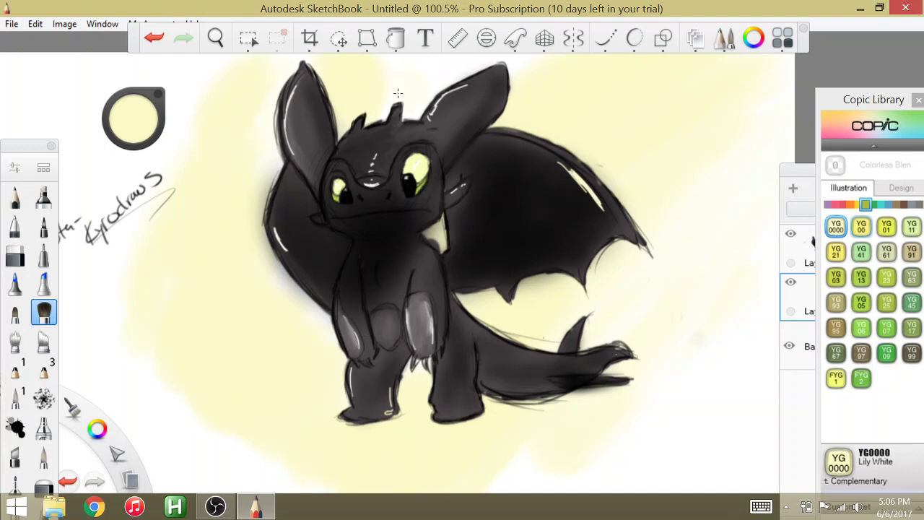
pyautogui.moveTo(398, 93)
pyautogui.mouseDown()
pyautogui.moveTo(426, 65)
pyautogui.moveTo(464, 63)
pyautogui.mouseUp()
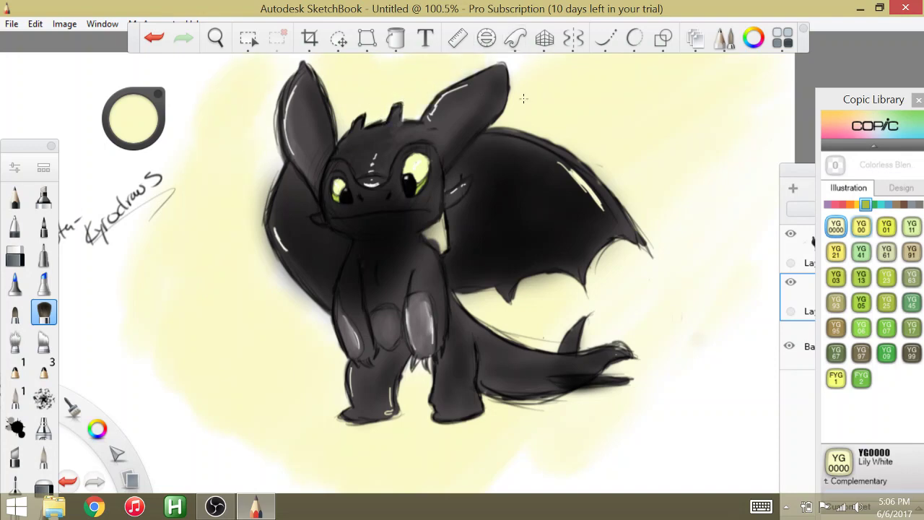
pyautogui.moveTo(235, 338)
pyautogui.mouseDown()
pyautogui.moveTo(200, 362)
pyautogui.moveTo(217, 422)
pyautogui.moveTo(235, 409)
pyautogui.moveTo(217, 442)
pyautogui.moveTo(207, 376)
pyautogui.moveTo(124, 327)
pyautogui.moveTo(189, 289)
pyautogui.moveTo(176, 454)
pyautogui.mouseUp()
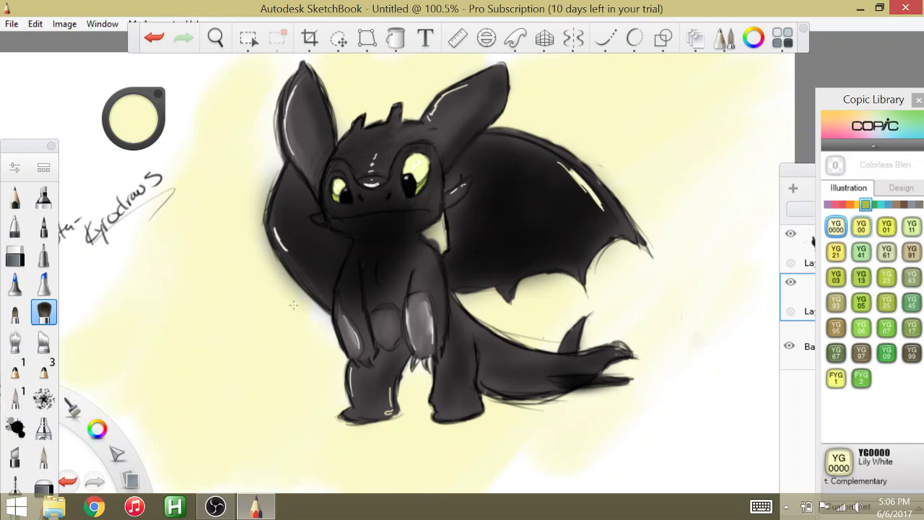
pyautogui.click(803, 180)
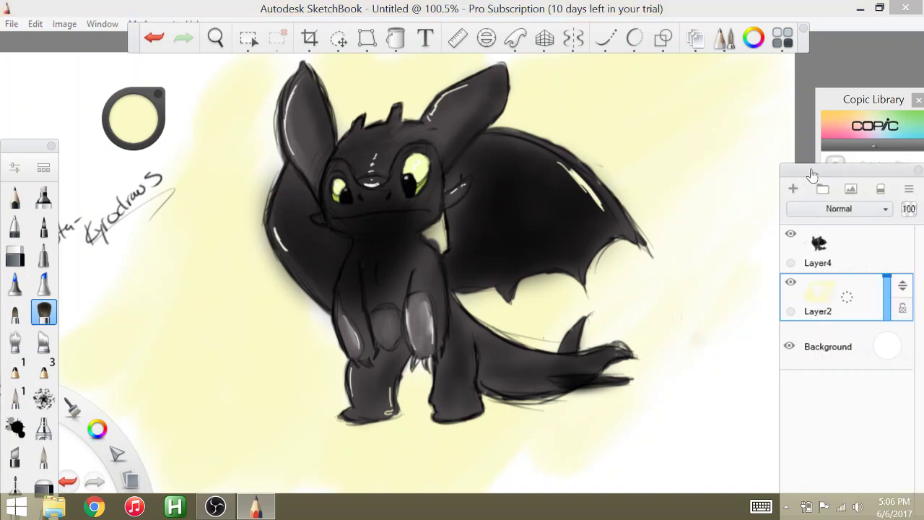
pyautogui.click(821, 257)
# Try smudging the shading on the dragon's chest and undo the strokes
pyautogui.click(14, 341)
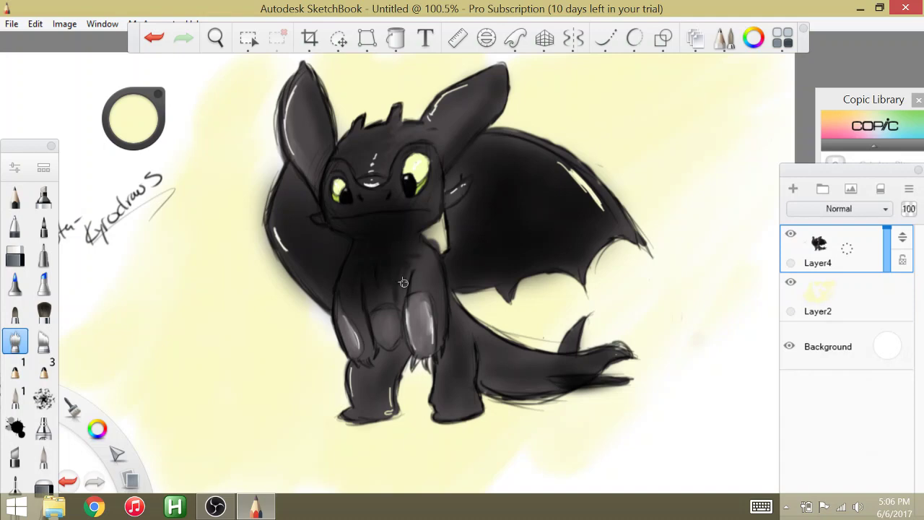
pyautogui.click(149, 41)
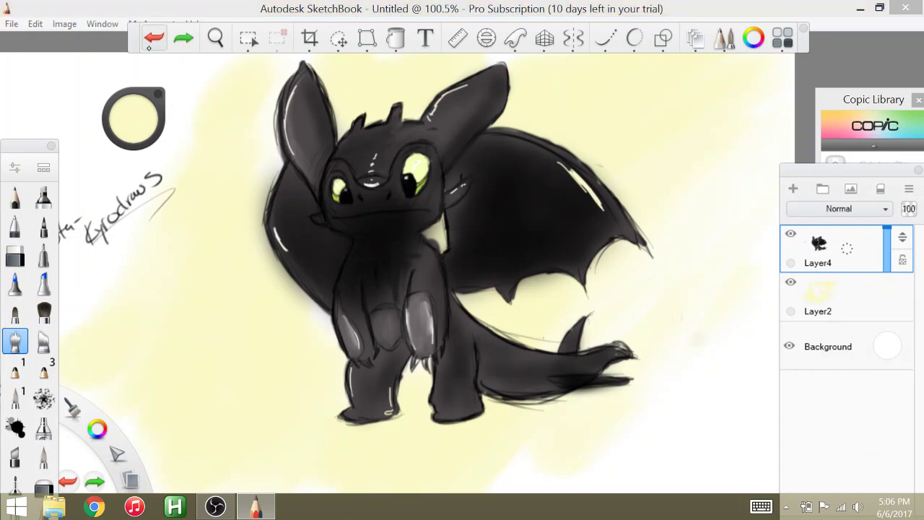
pyautogui.click(168, 24)
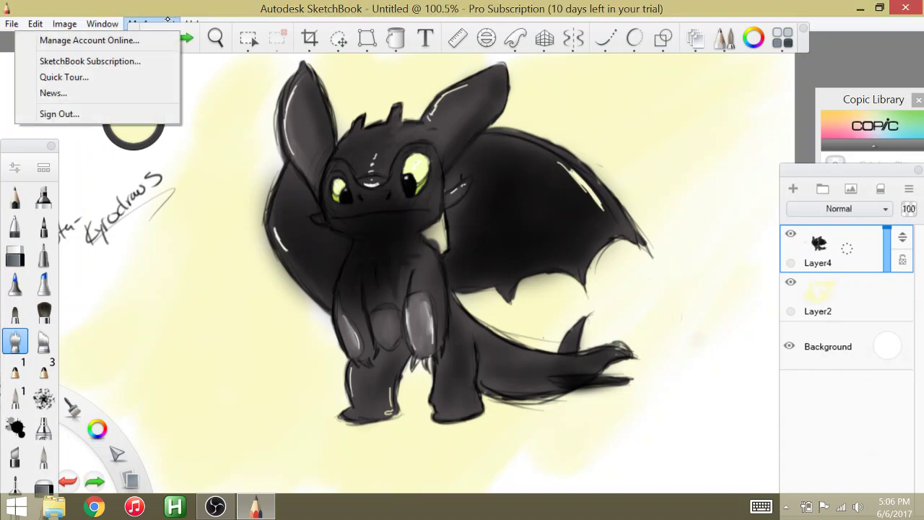
pyautogui.click(156, 24)
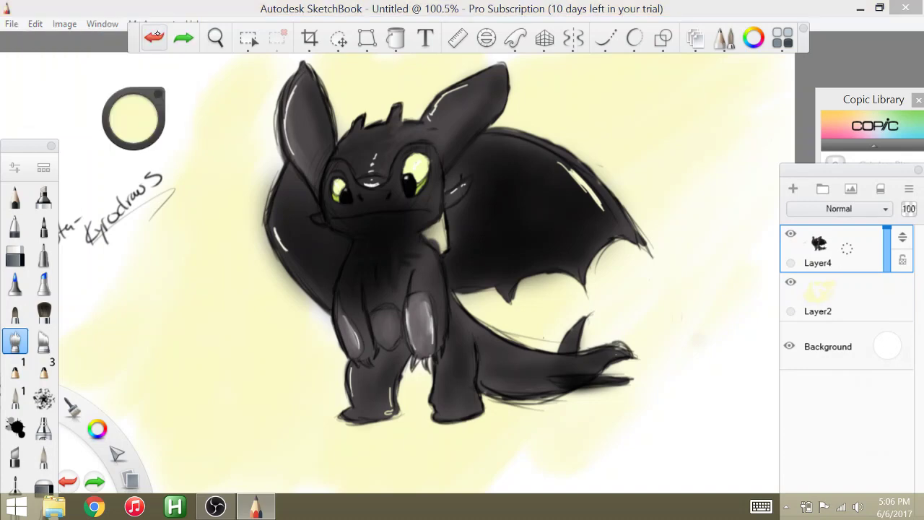
pyautogui.click(158, 35)
pyautogui.click(154, 35)
pyautogui.click(156, 35)
# Blend the shading on the dragon's chest and shoulders with the flat smudge brush
pyautogui.click(44, 341)
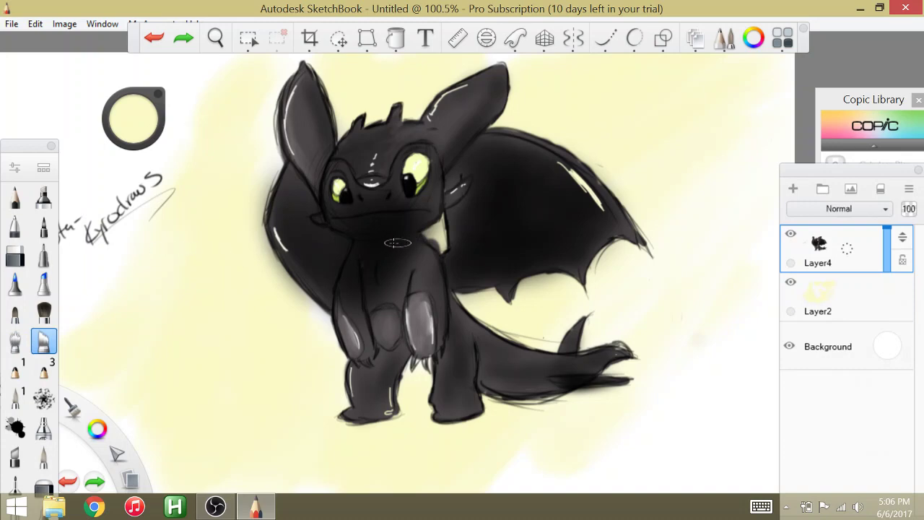
pyautogui.moveTo(394, 247); pyautogui.dragTo(401, 289)
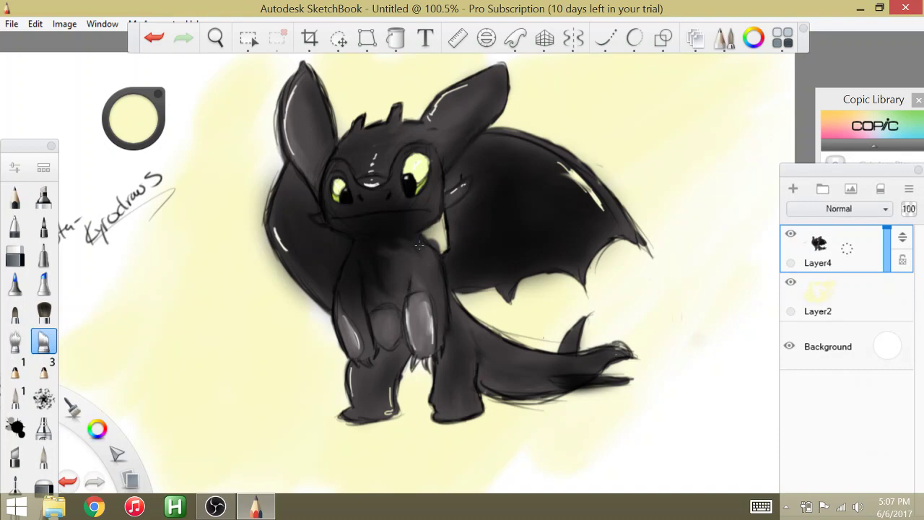
pyautogui.scroll(-2, 419, 246)
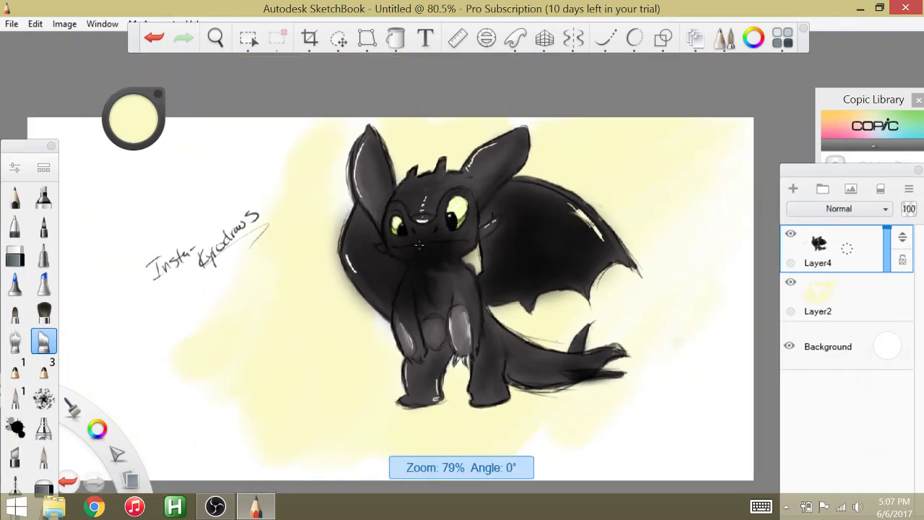
pyautogui.scroll(2, 418, 244)
pyautogui.scroll(-1, 419, 244)
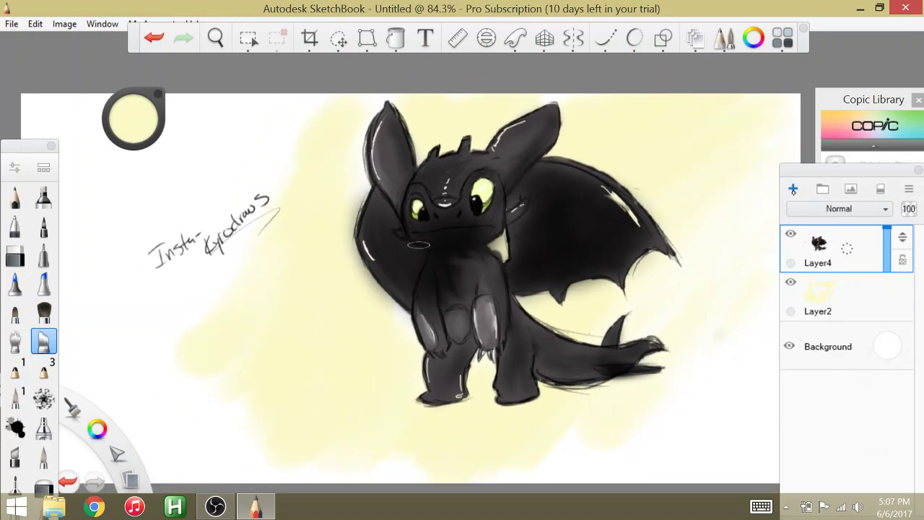
# Handwrite the artist's channel name in black pencil on the blank background beside the dragon's forelegs
pyautogui.click(15, 196)
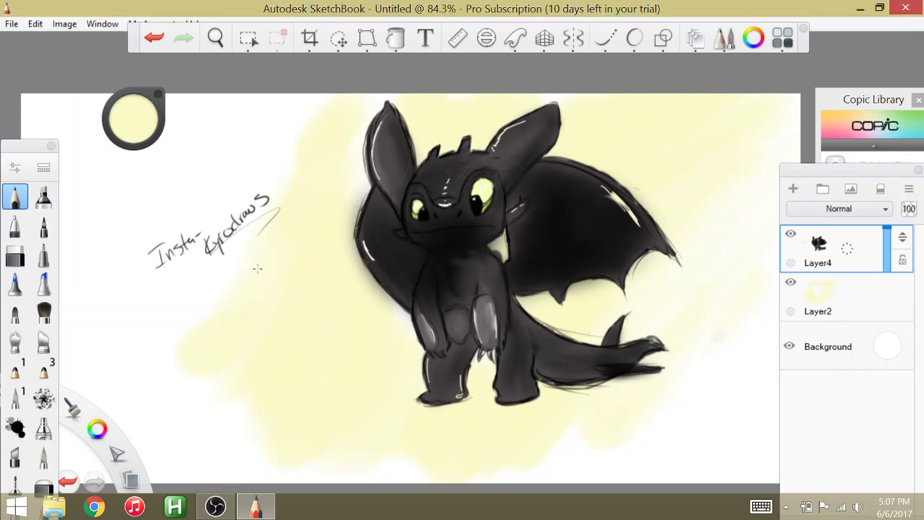
pyautogui.moveTo(97, 429); pyautogui.dragTo(92, 388)
pyautogui.moveTo(229, 305); pyautogui.dragTo(234, 356)
pyautogui.moveTo(246, 303)
pyautogui.mouseDown()
pyautogui.moveTo(232, 333)
pyautogui.moveTo(259, 352)
pyautogui.moveTo(259, 342)
pyautogui.mouseUp()
pyautogui.moveTo(268, 325); pyautogui.dragTo(272, 365)
pyautogui.moveTo(273, 342)
pyautogui.mouseDown()
pyautogui.moveTo(278, 319)
pyautogui.moveTo(289, 341)
pyautogui.moveTo(311, 325)
pyautogui.mouseUp()
pyautogui.moveTo(312, 301)
pyautogui.mouseDown()
pyautogui.moveTo(313, 338)
pyautogui.moveTo(331, 316)
pyautogui.moveTo(347, 331)
pyautogui.moveTo(370, 306)
pyautogui.moveTo(366, 329)
pyautogui.mouseUp()
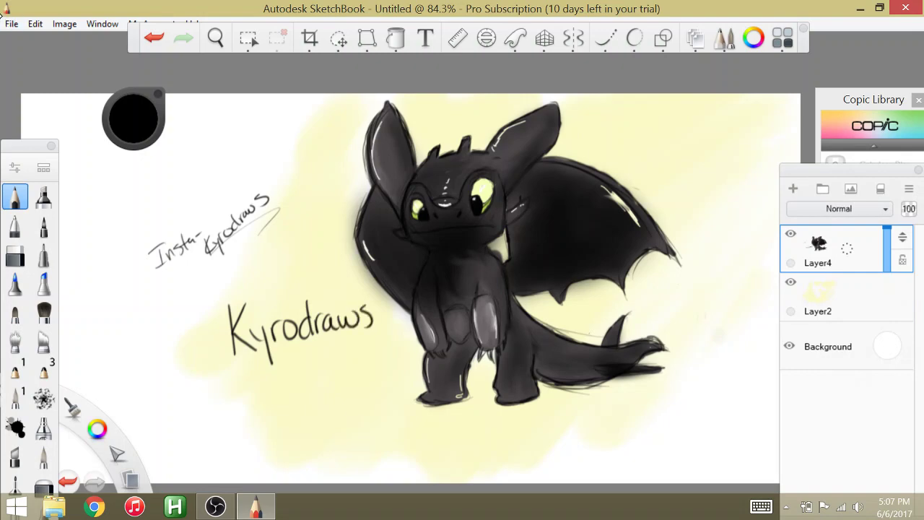
# Save the drawing as the TIFF file toothless1ss13 and open the earlier drawing toothless1ss3
pyautogui.click(12, 23)
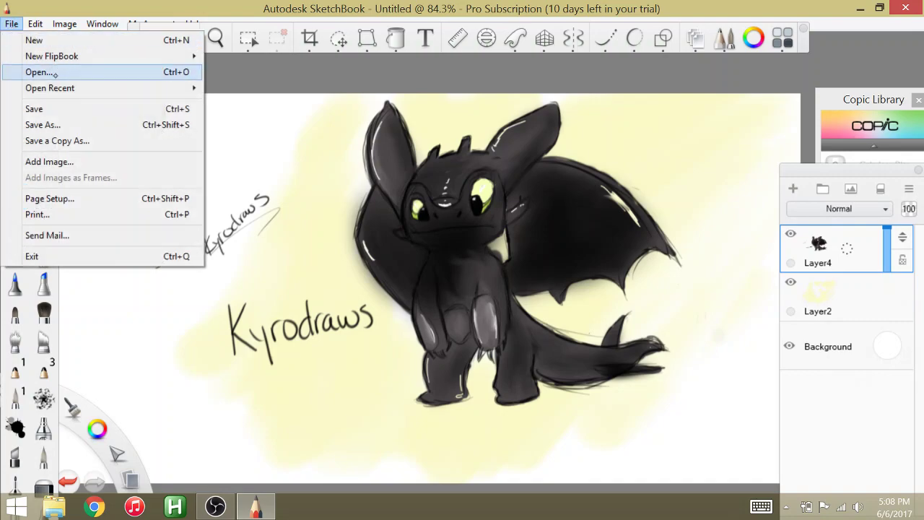
pyautogui.click(56, 72)
pyautogui.click(448, 308)
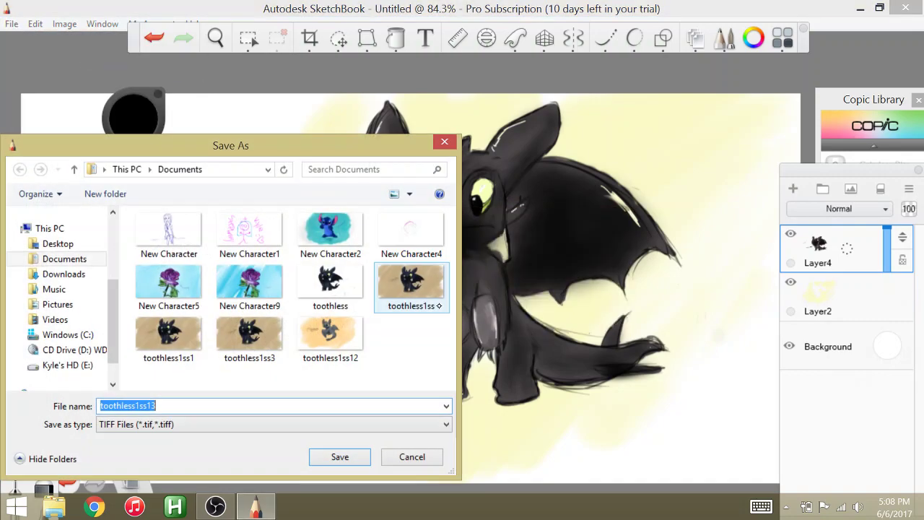
pyautogui.click(340, 456)
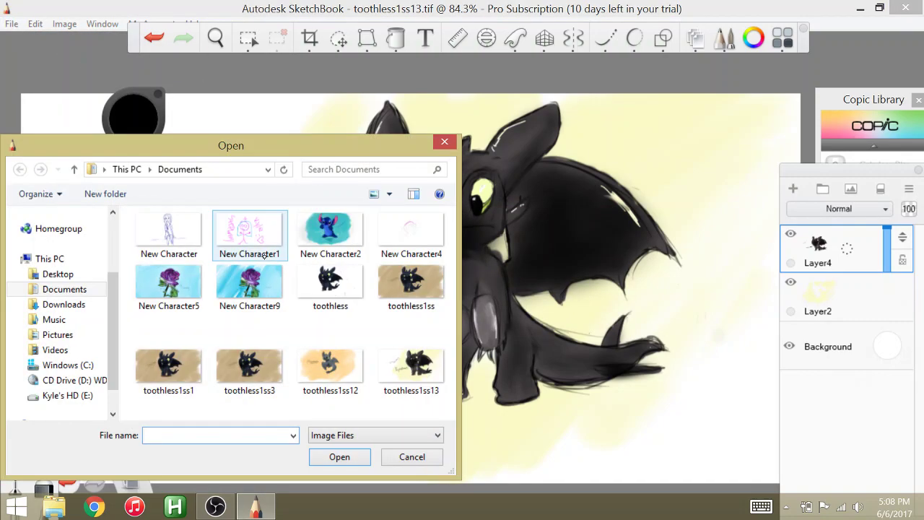
pyautogui.doubleClick(252, 372)
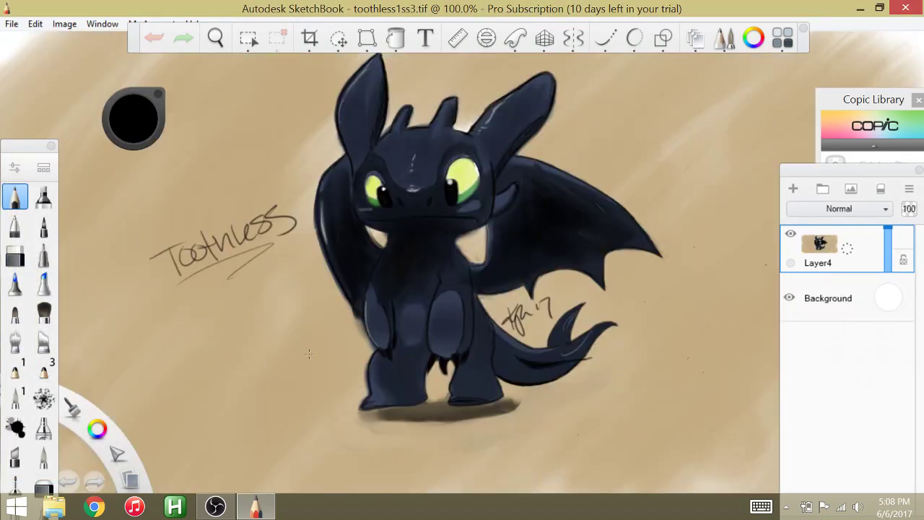
# Open the drawing New Character2 and scribble a black underline flourish beneath the blue signature
pyautogui.click(12, 24)
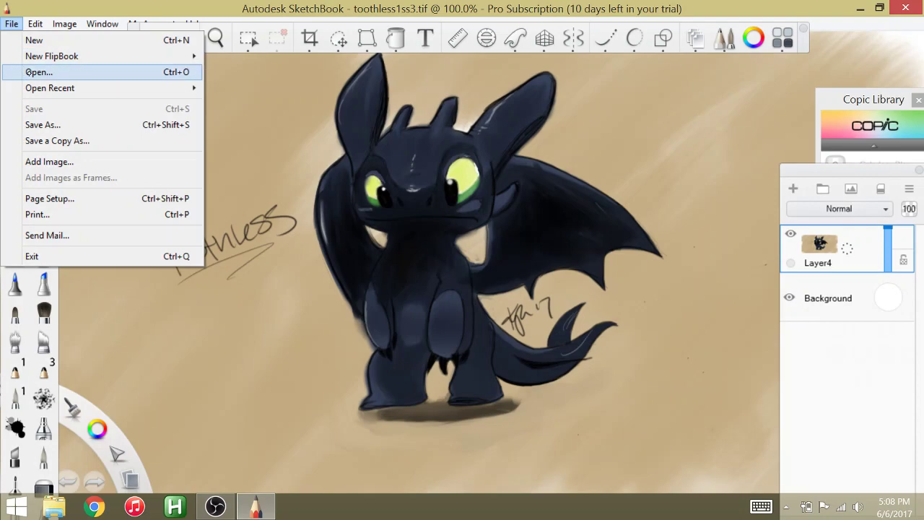
pyautogui.click(39, 72)
pyautogui.doubleClick(332, 238)
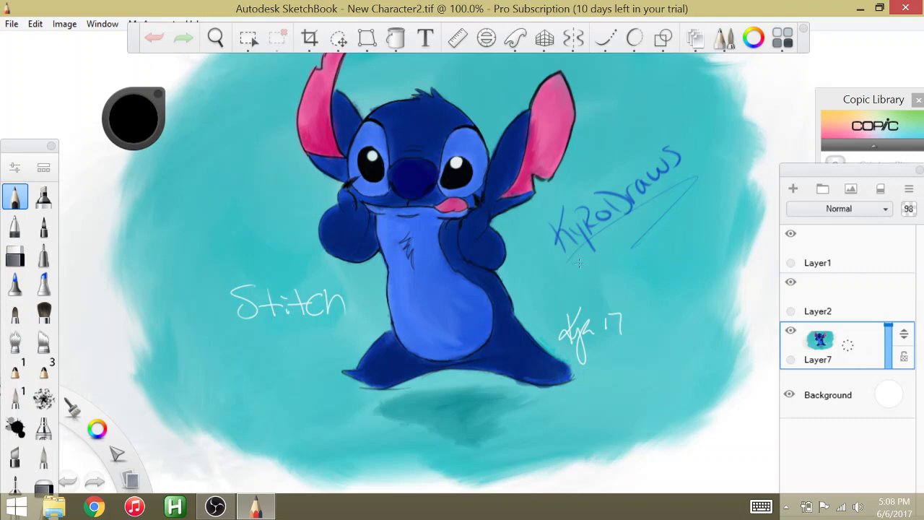
pyautogui.moveTo(605, 238); pyautogui.dragTo(716, 184)
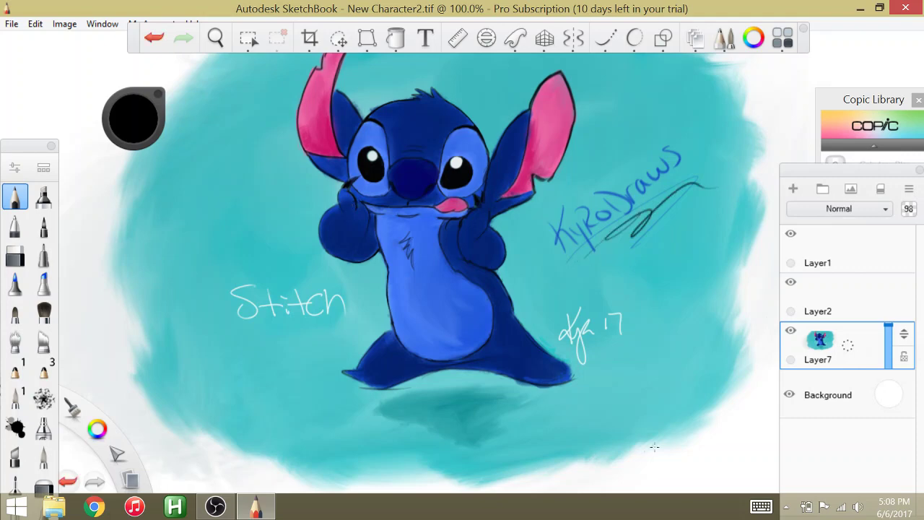
pyautogui.click(215, 505)
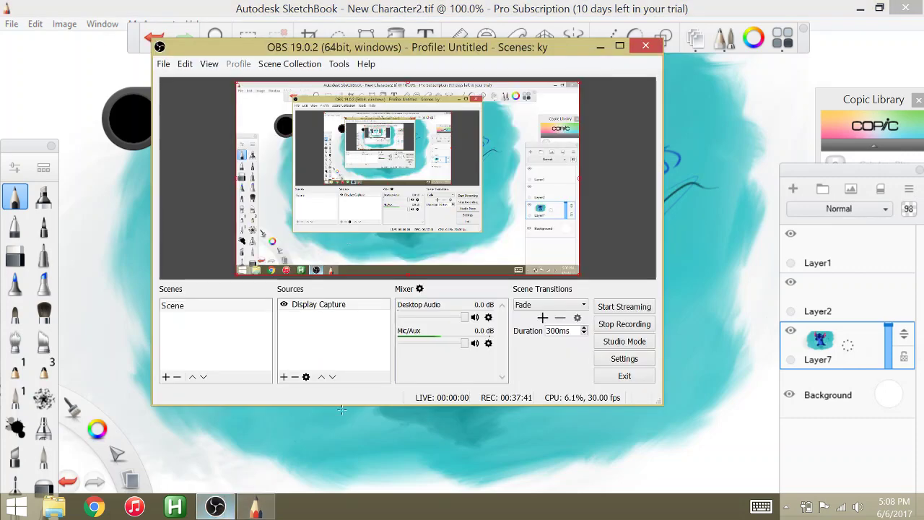